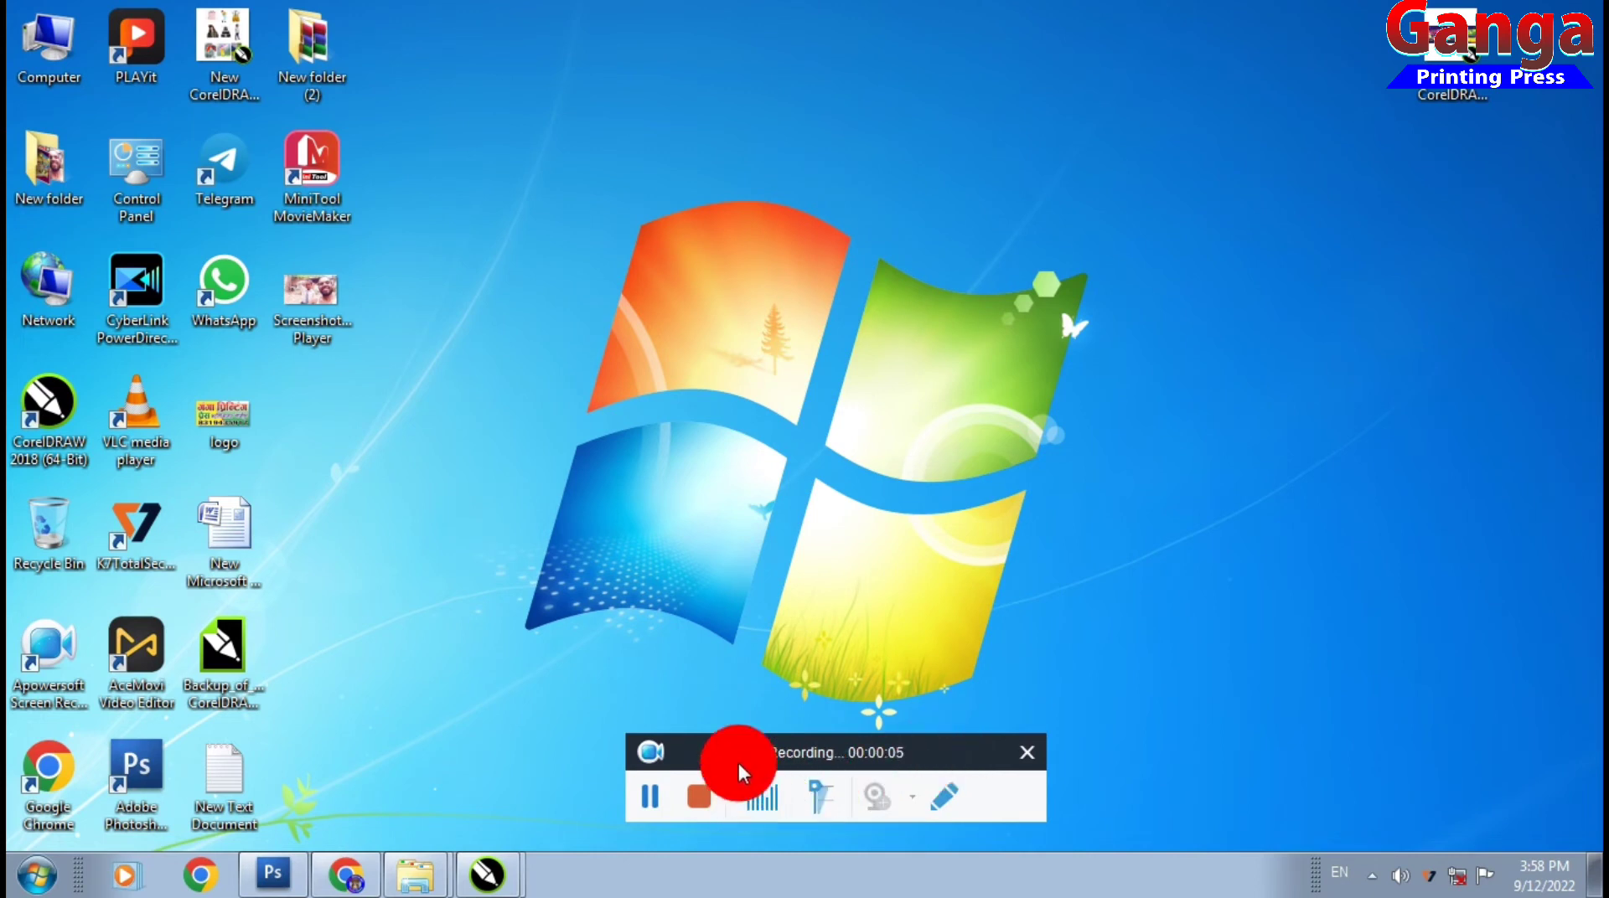
left_click_drag(730, 746, 694, 778)
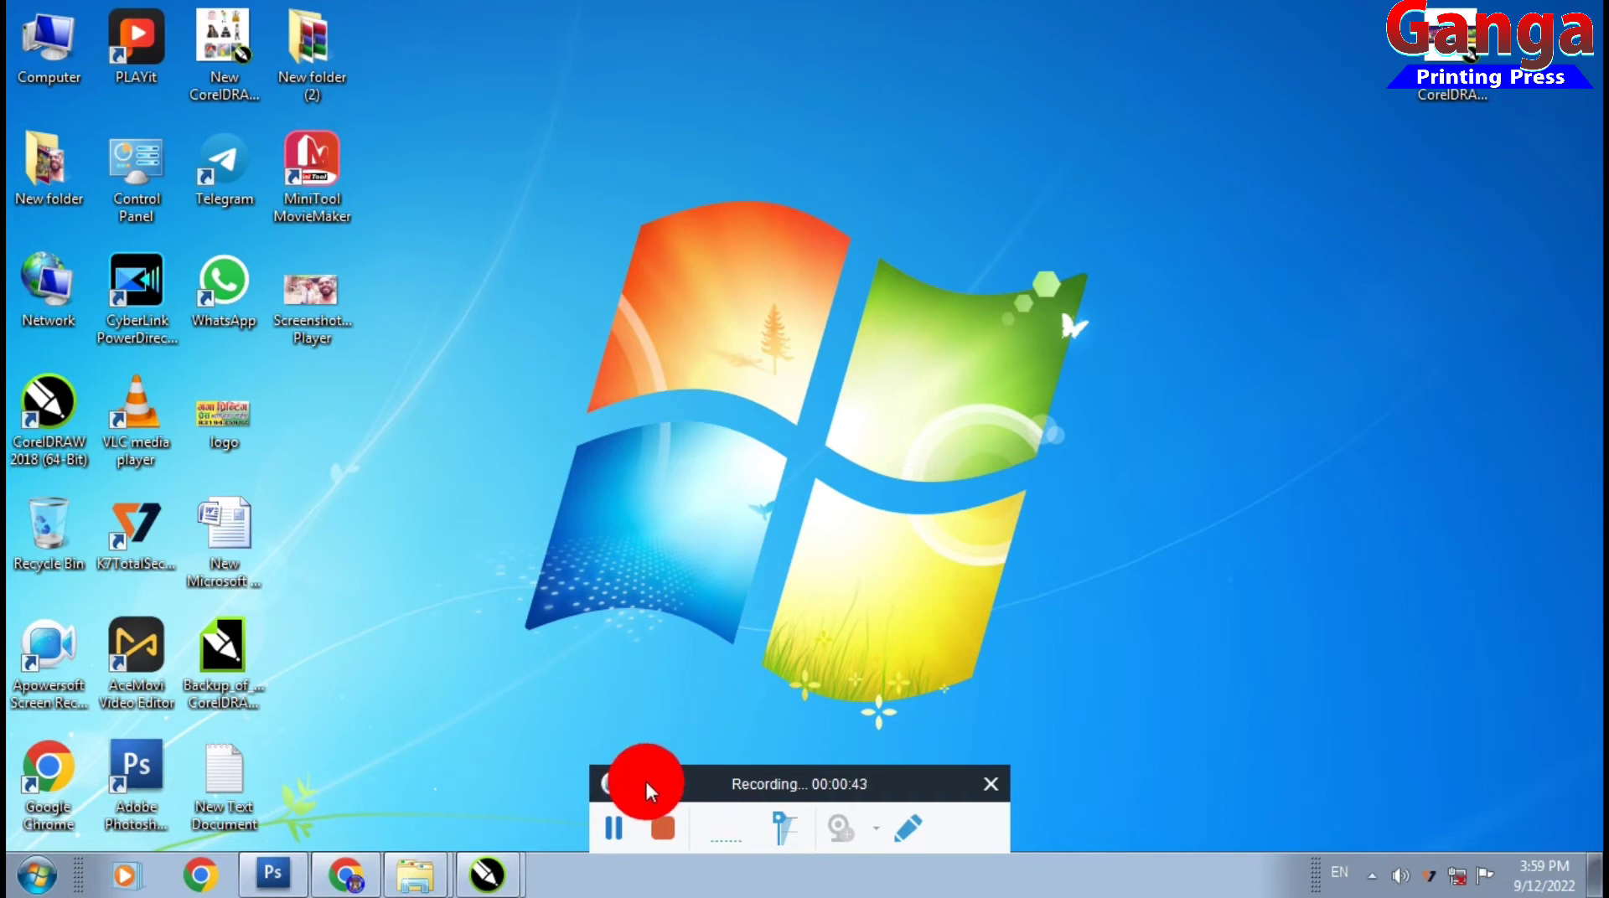
left_click_drag(646, 783, 682, 782)
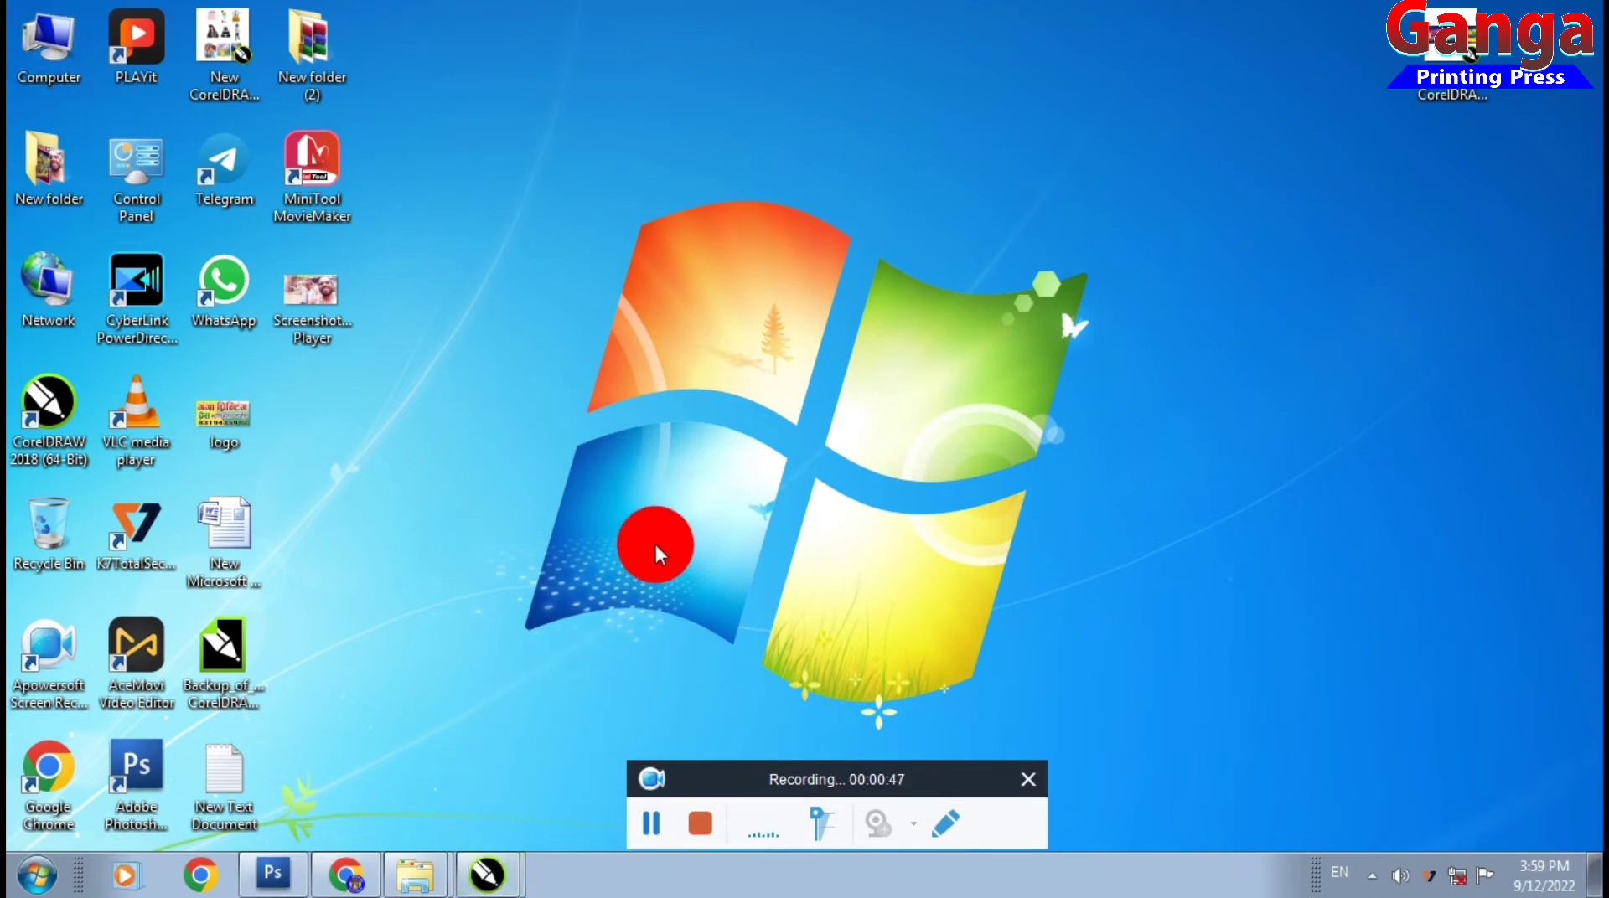
left_click_drag(478, 218, 486, 328)
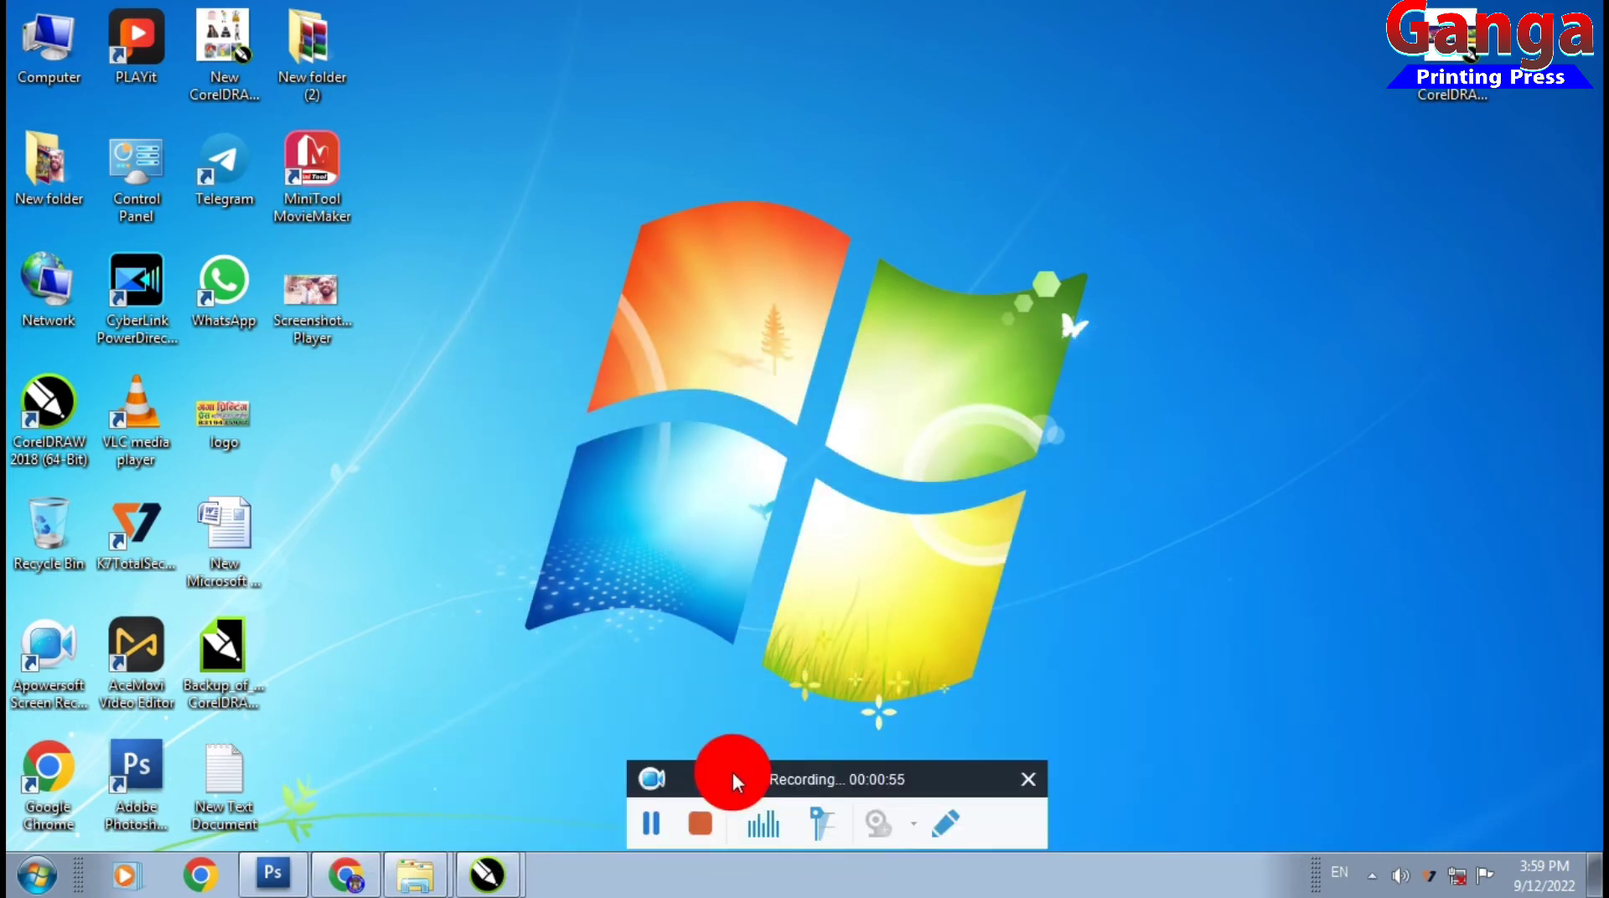
left_click_drag(732, 769, 798, 768)
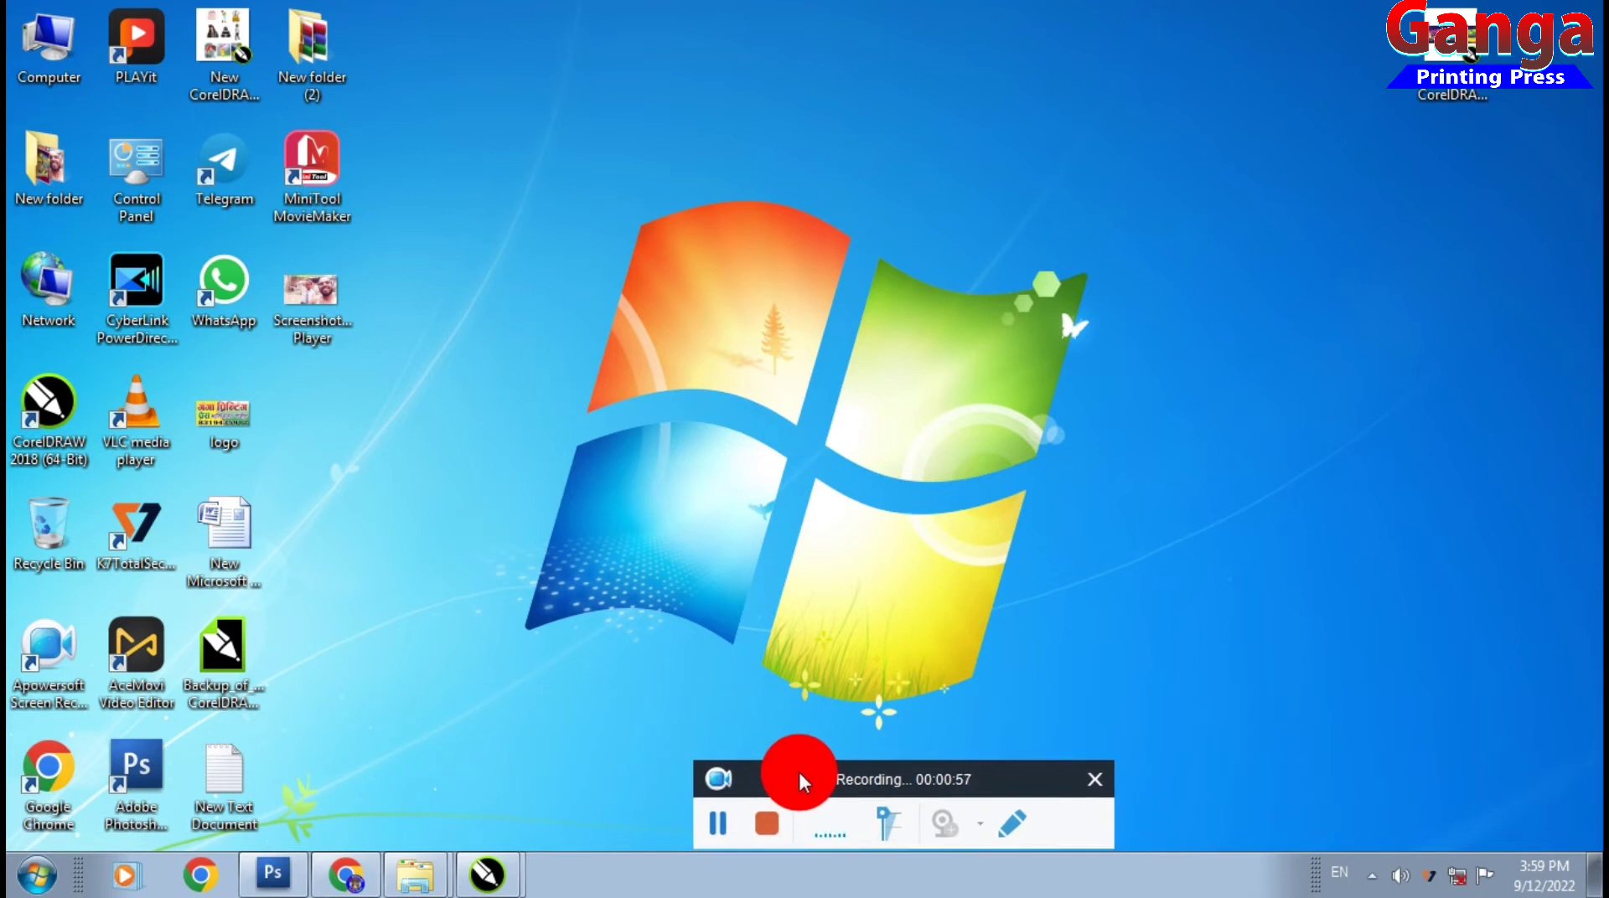
Switch to CorelDRAW and examine the banner's overall layout, its main heading and the "NSDL Pan Card Authorized" line
left_click_drag(488, 660, 1049, 688)
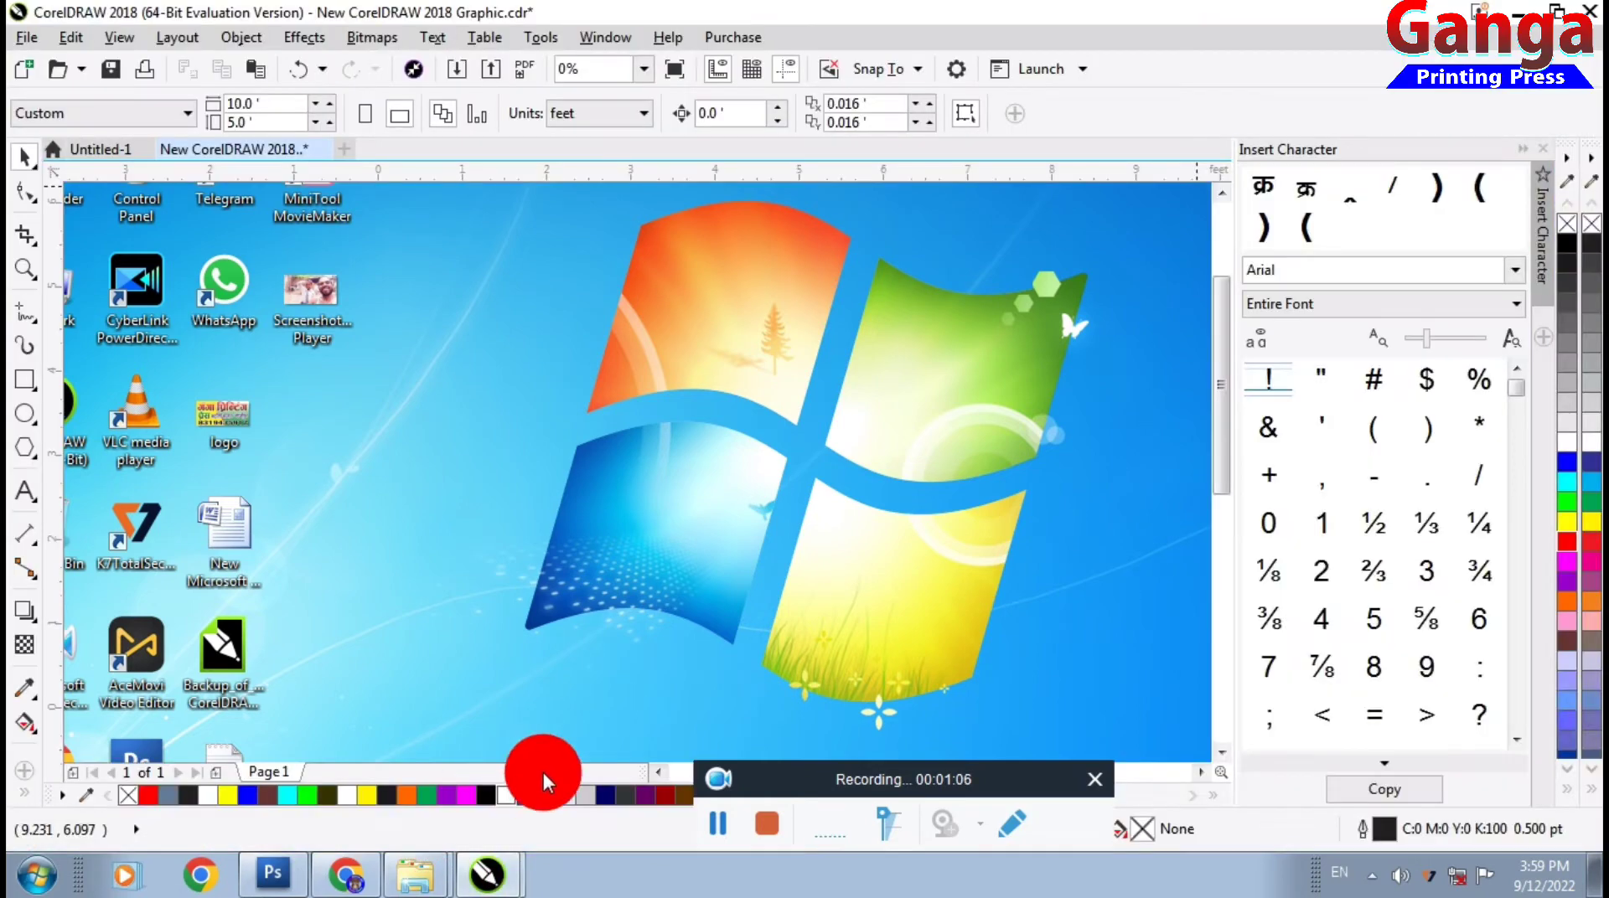
scroll(396, 630, "down", 2)
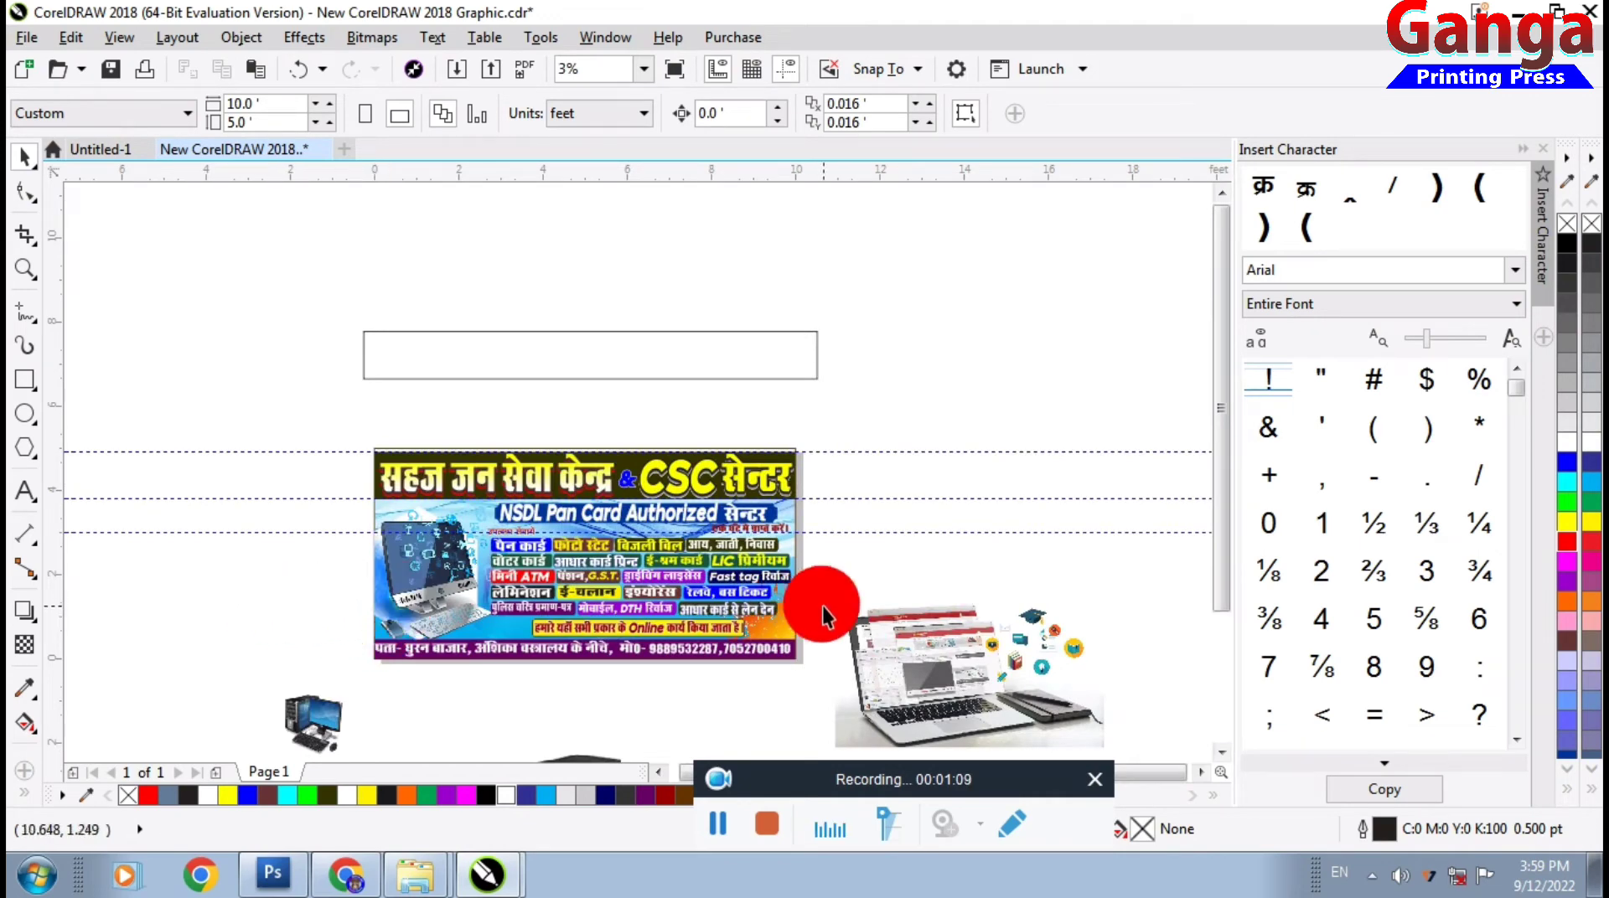
scroll(679, 516, "up", 2)
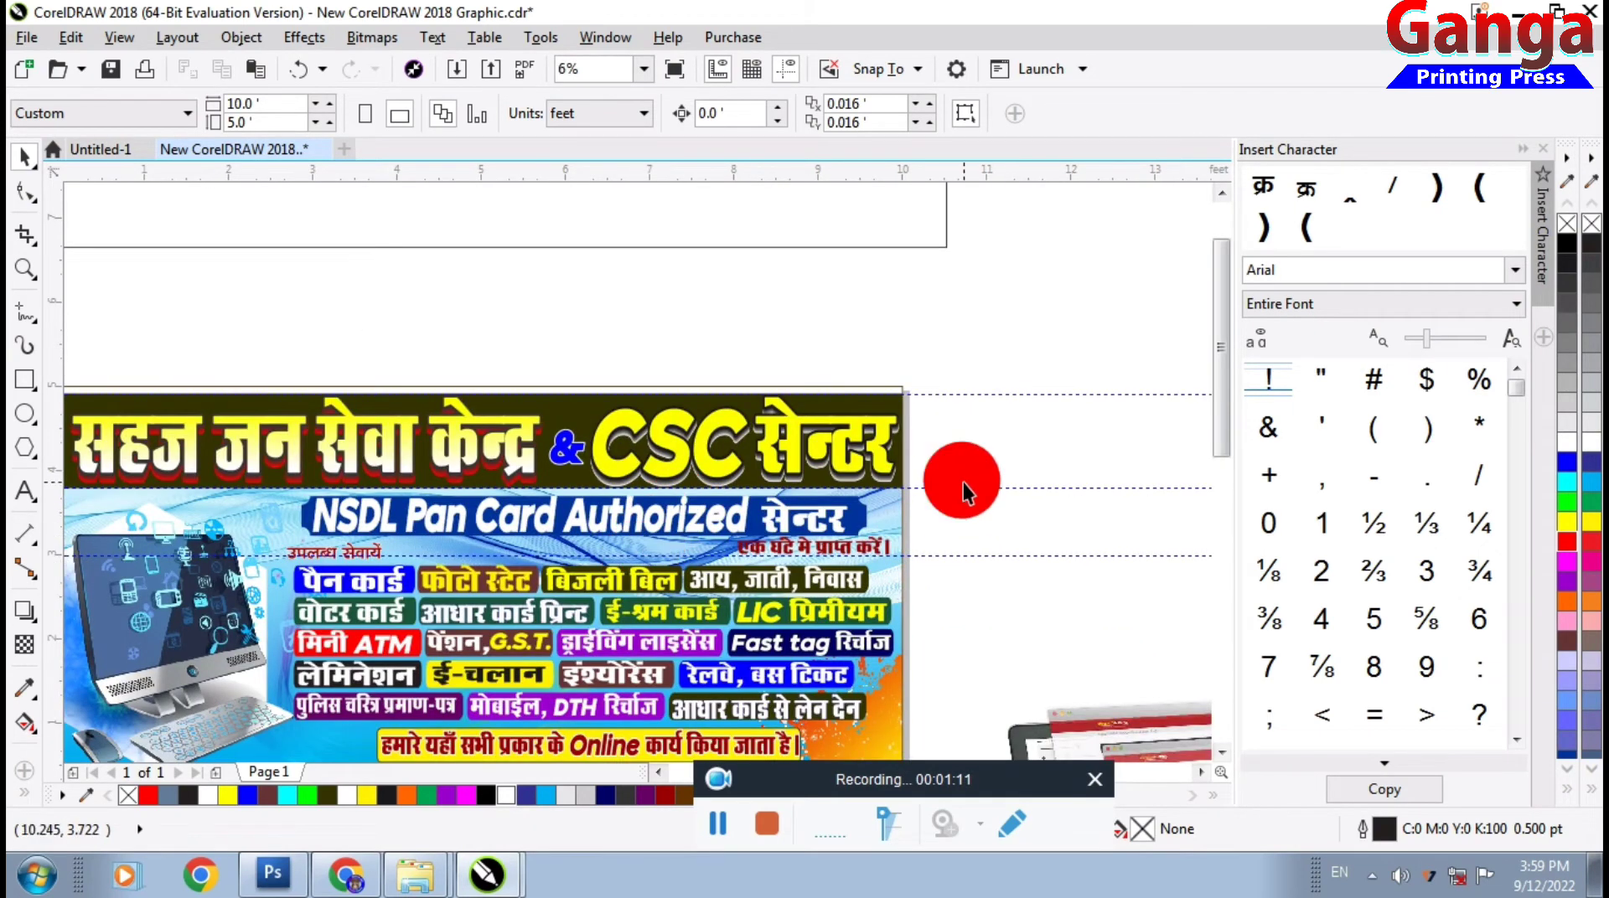
scroll(941, 488, "down", 2)
scroll(883, 507, "up", 2)
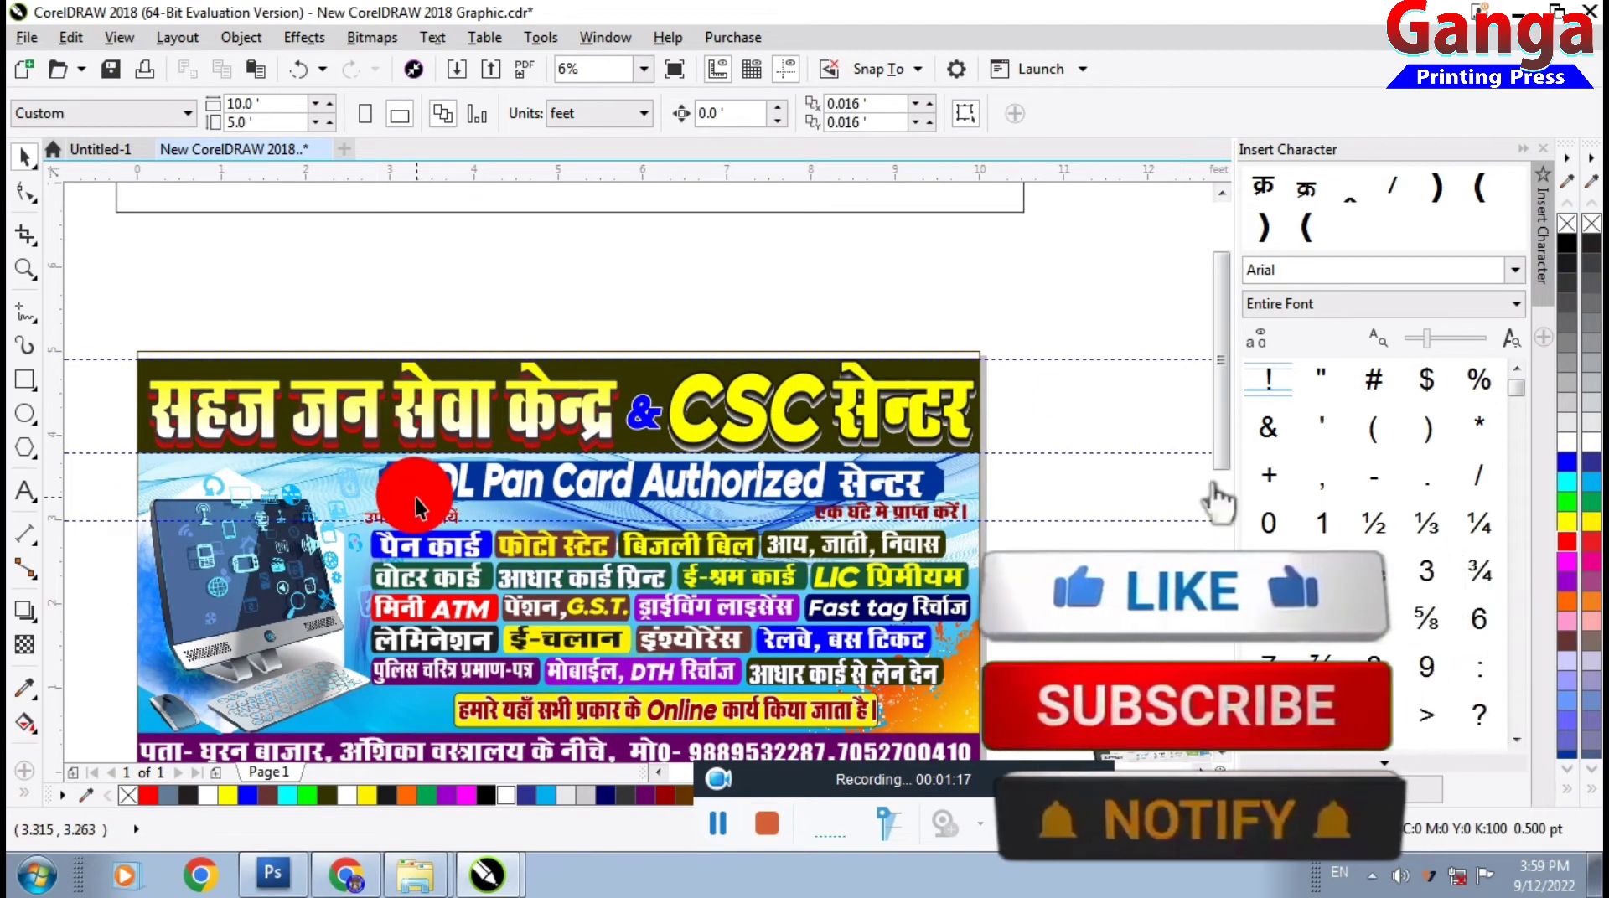
scroll(441, 501, "up", 2)
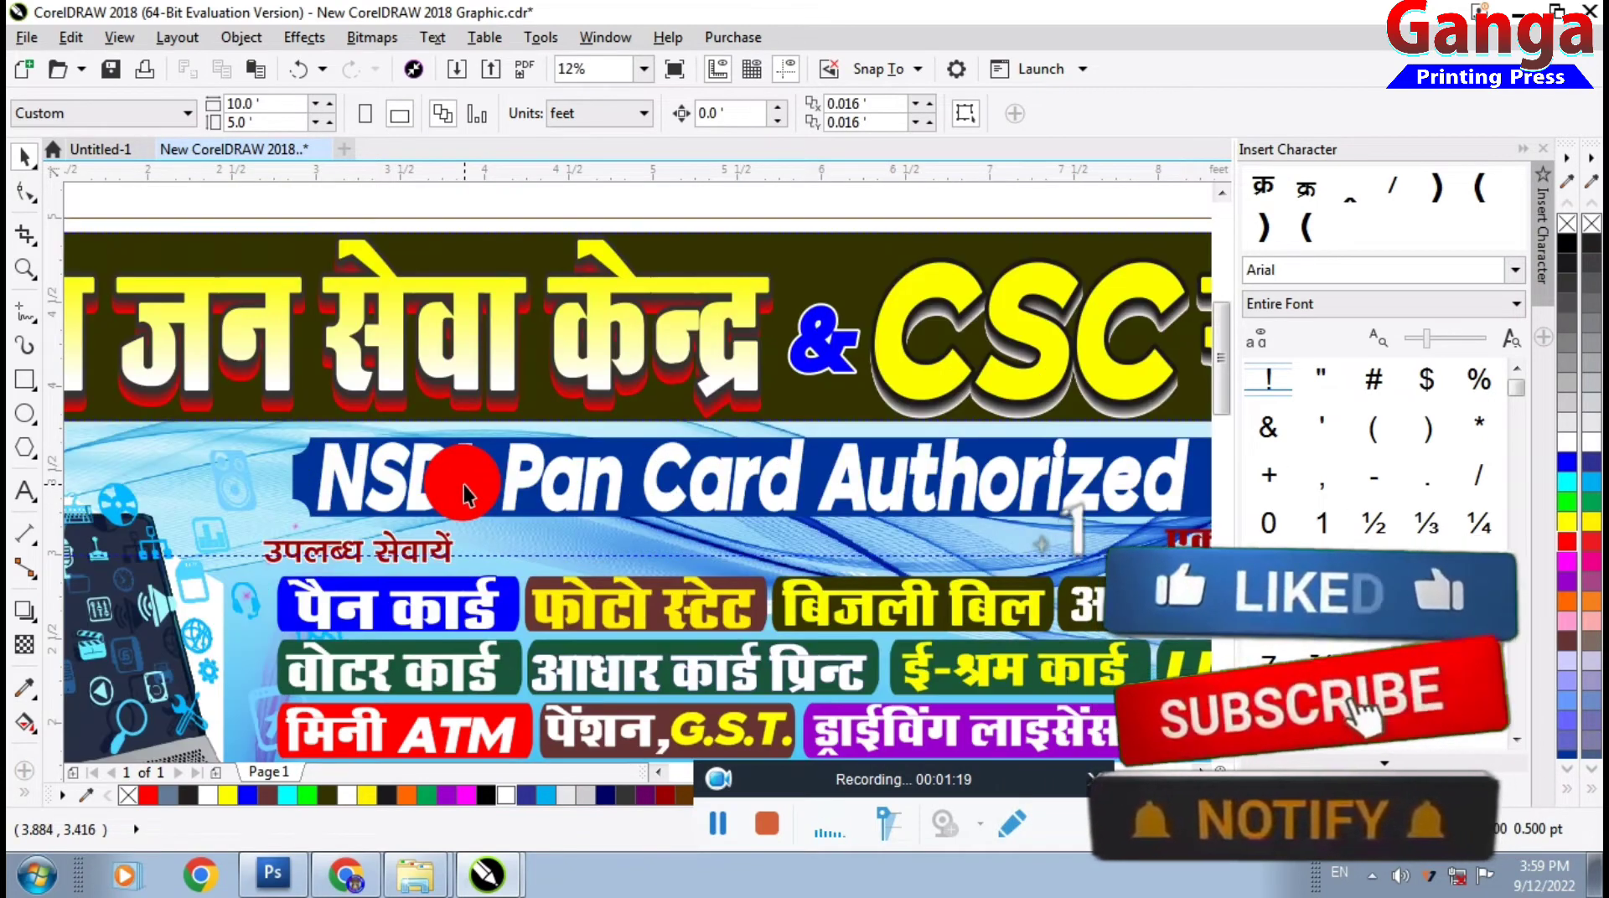
left_click(463, 494)
scroll(444, 489, "down", 2)
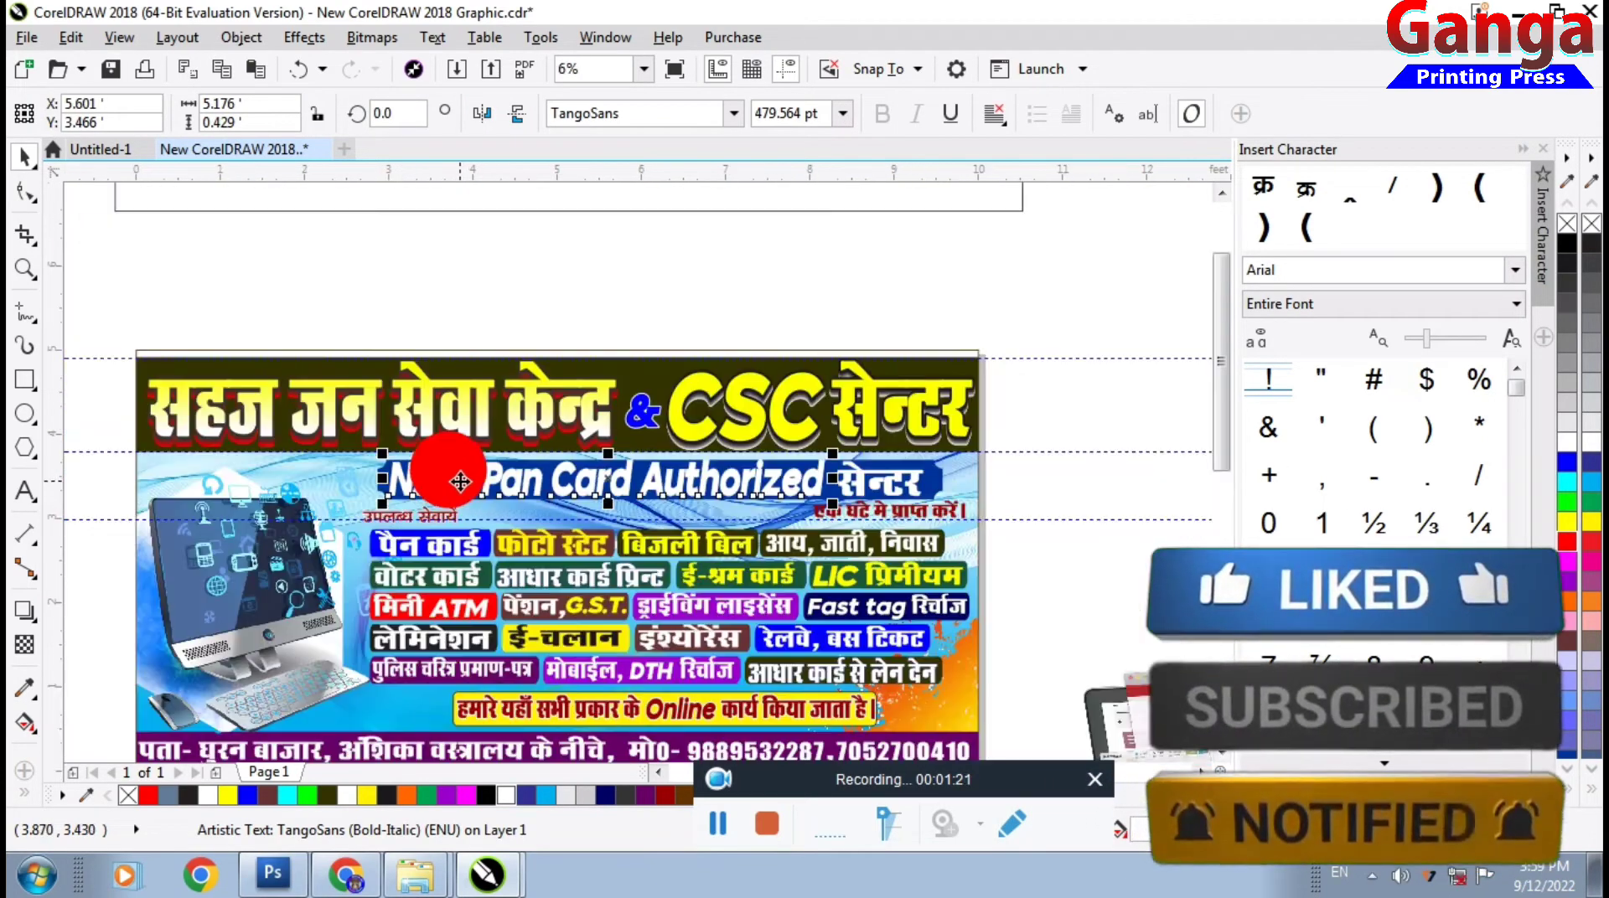
left_click(1048, 457)
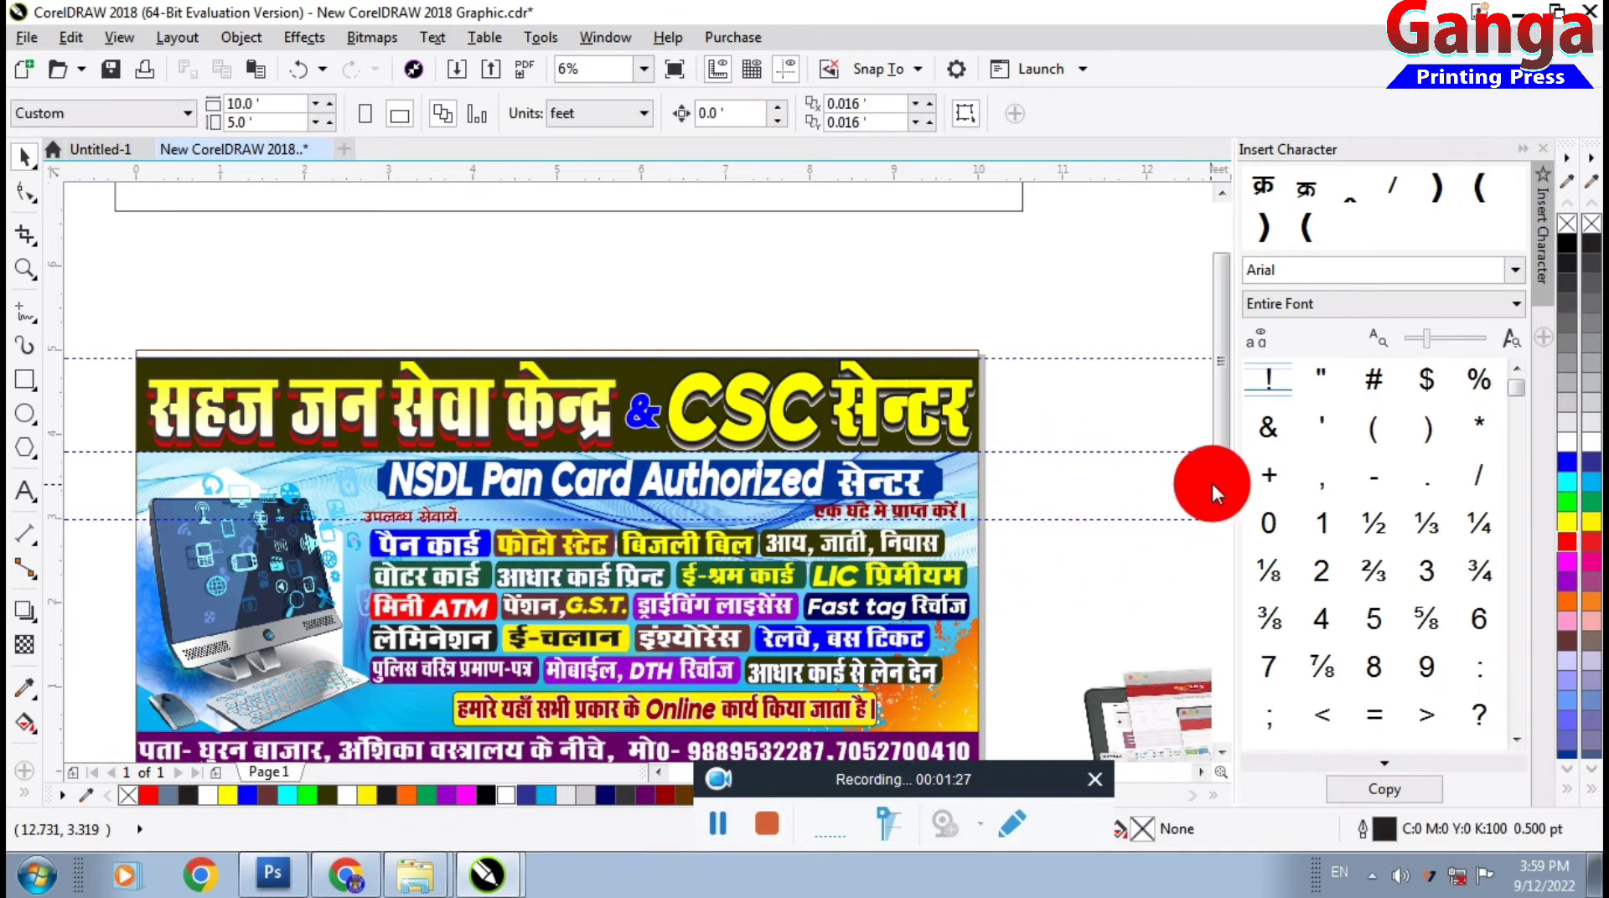
left_click_drag(1220, 440, 1131, 526)
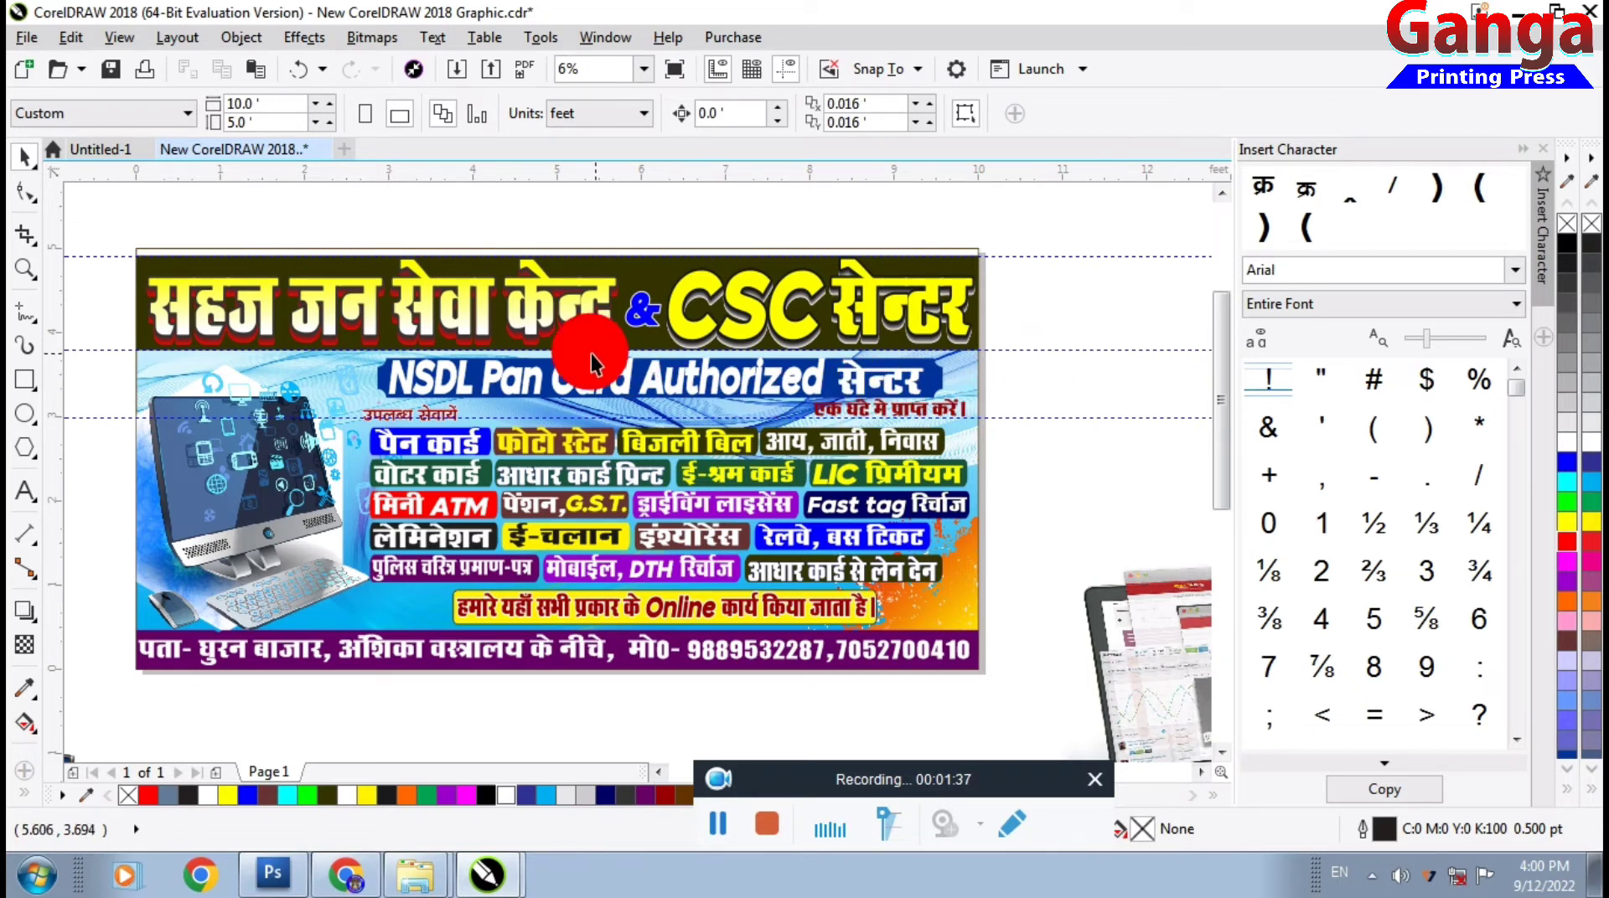
Select the computer bitmap on the banner and examine its image quality around the screen icons up close
left_click(220, 466)
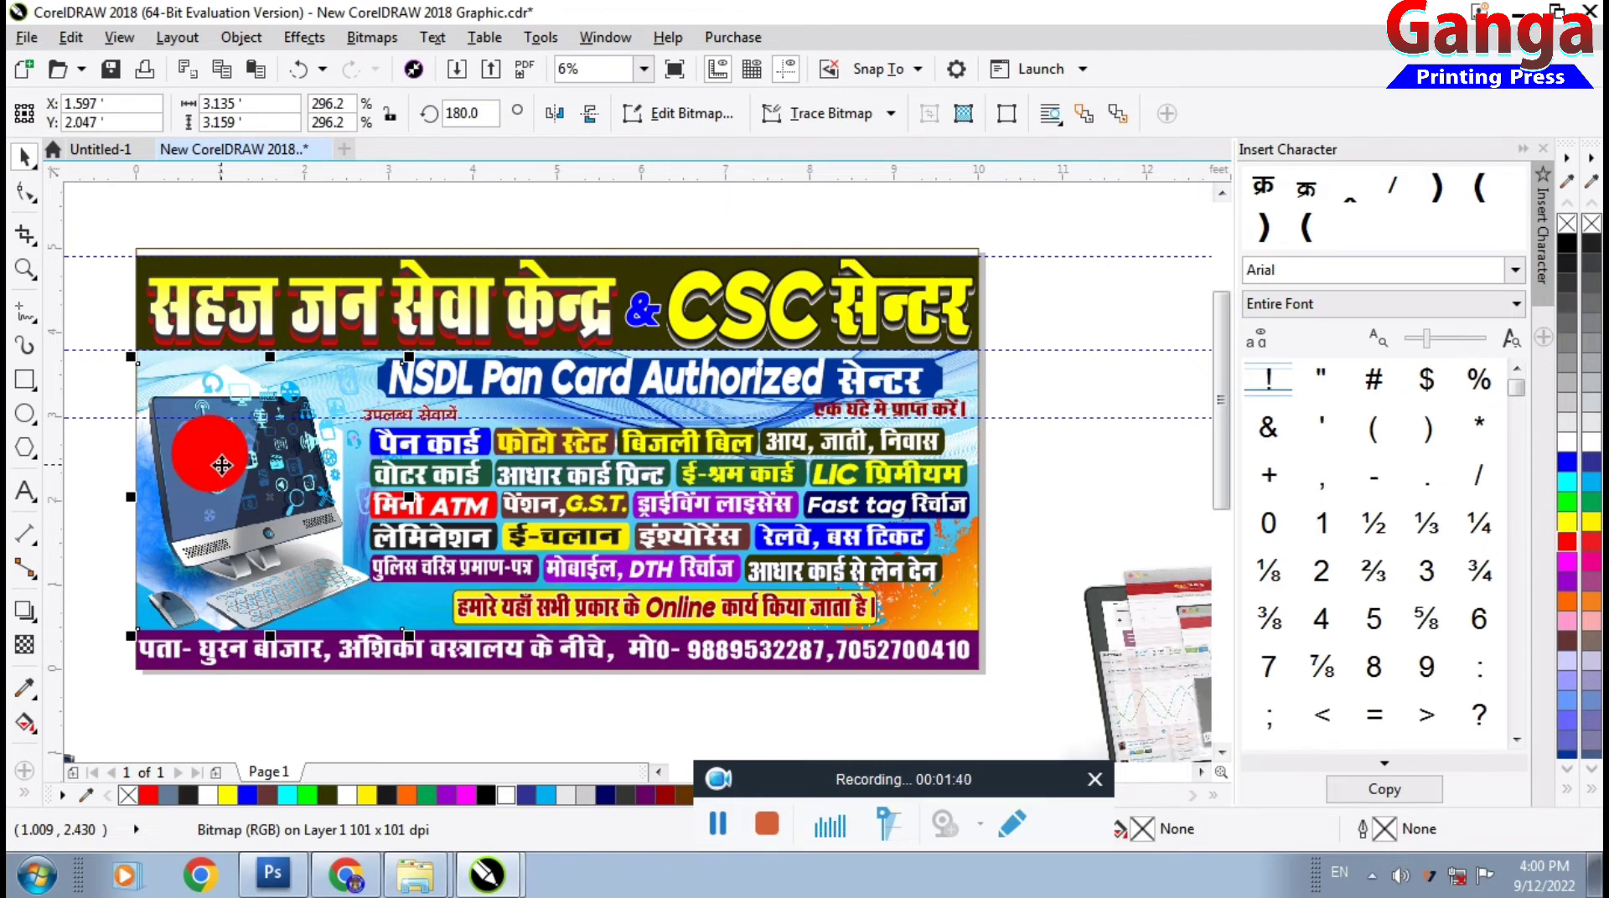
scroll(201, 461, "up", 2)
scroll(433, 492, "down", 2)
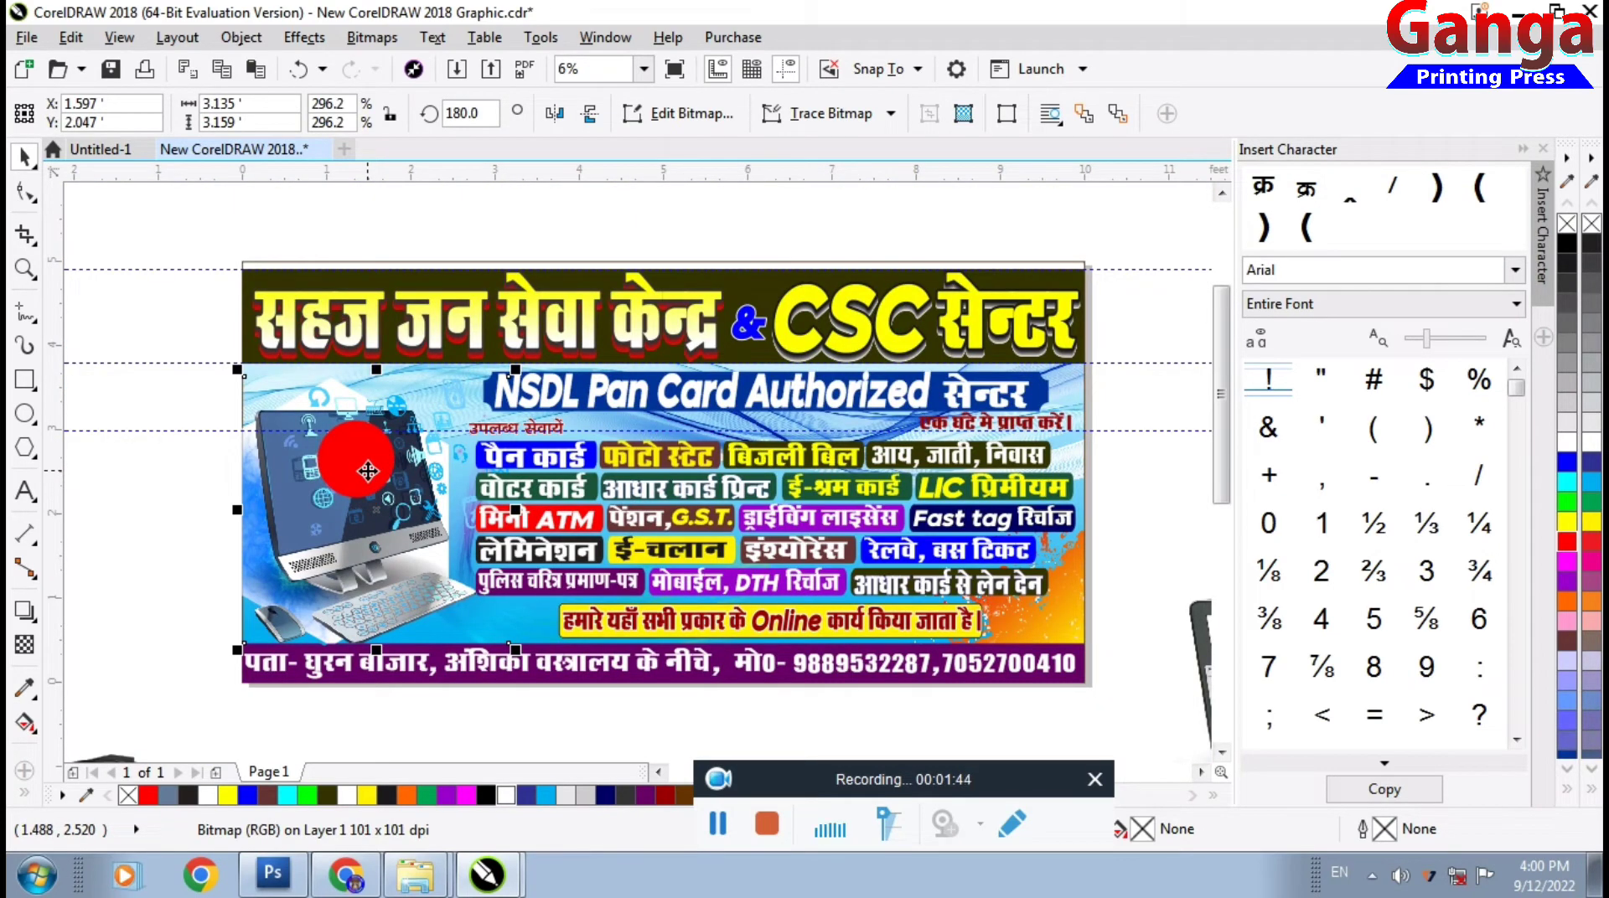
scroll(360, 472, "up", 2)
scroll(347, 471, "up", 6)
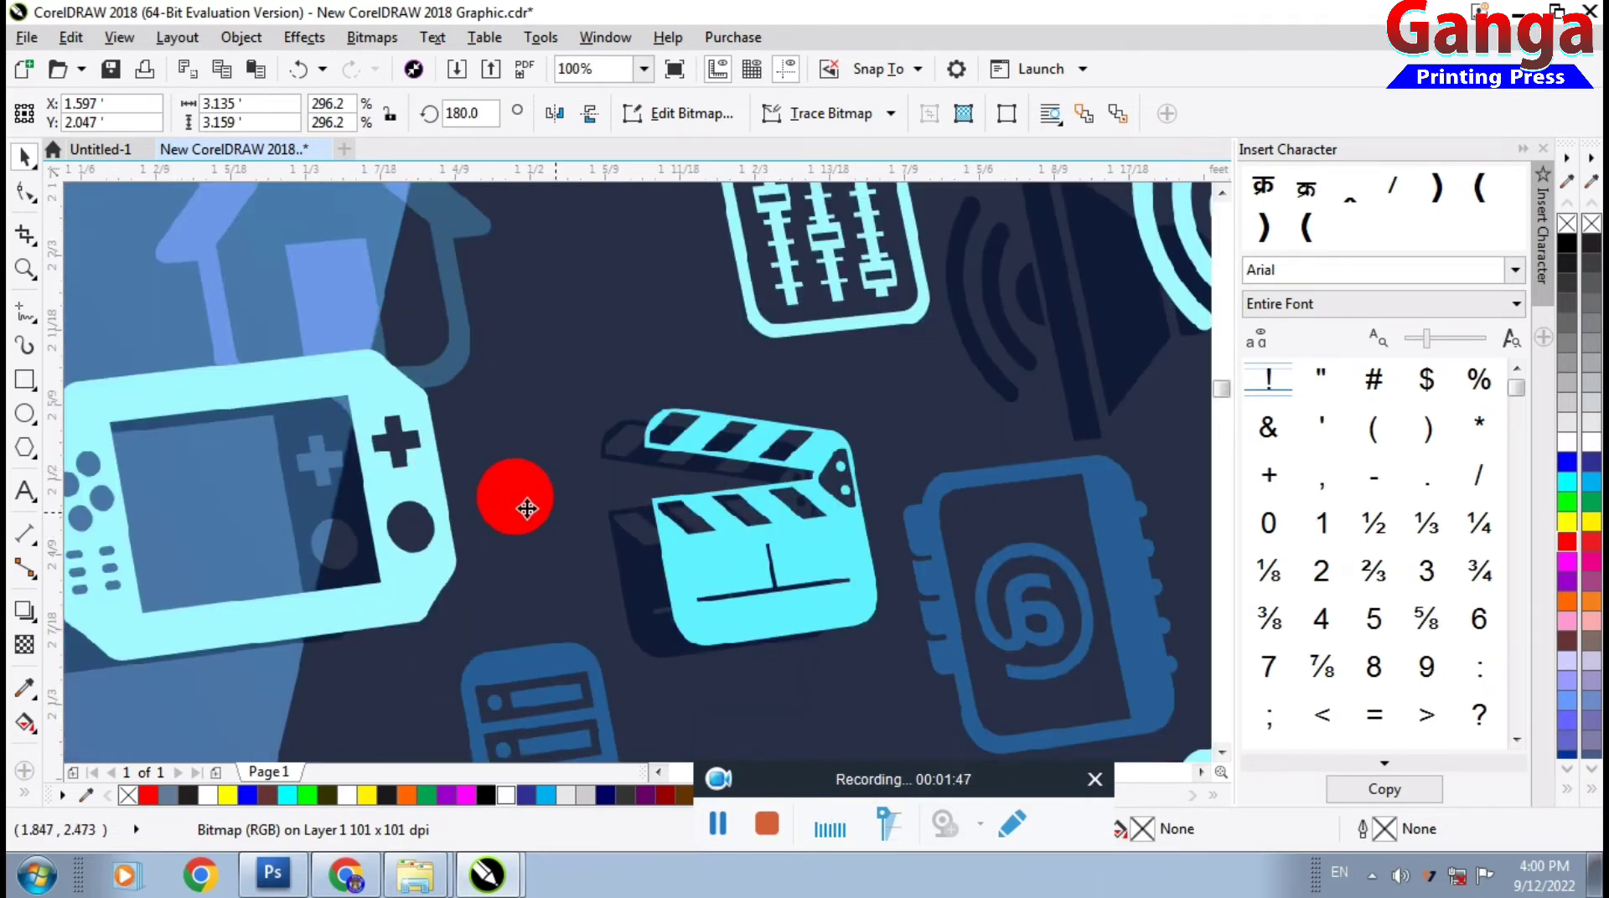
scroll(404, 488, "up", 2)
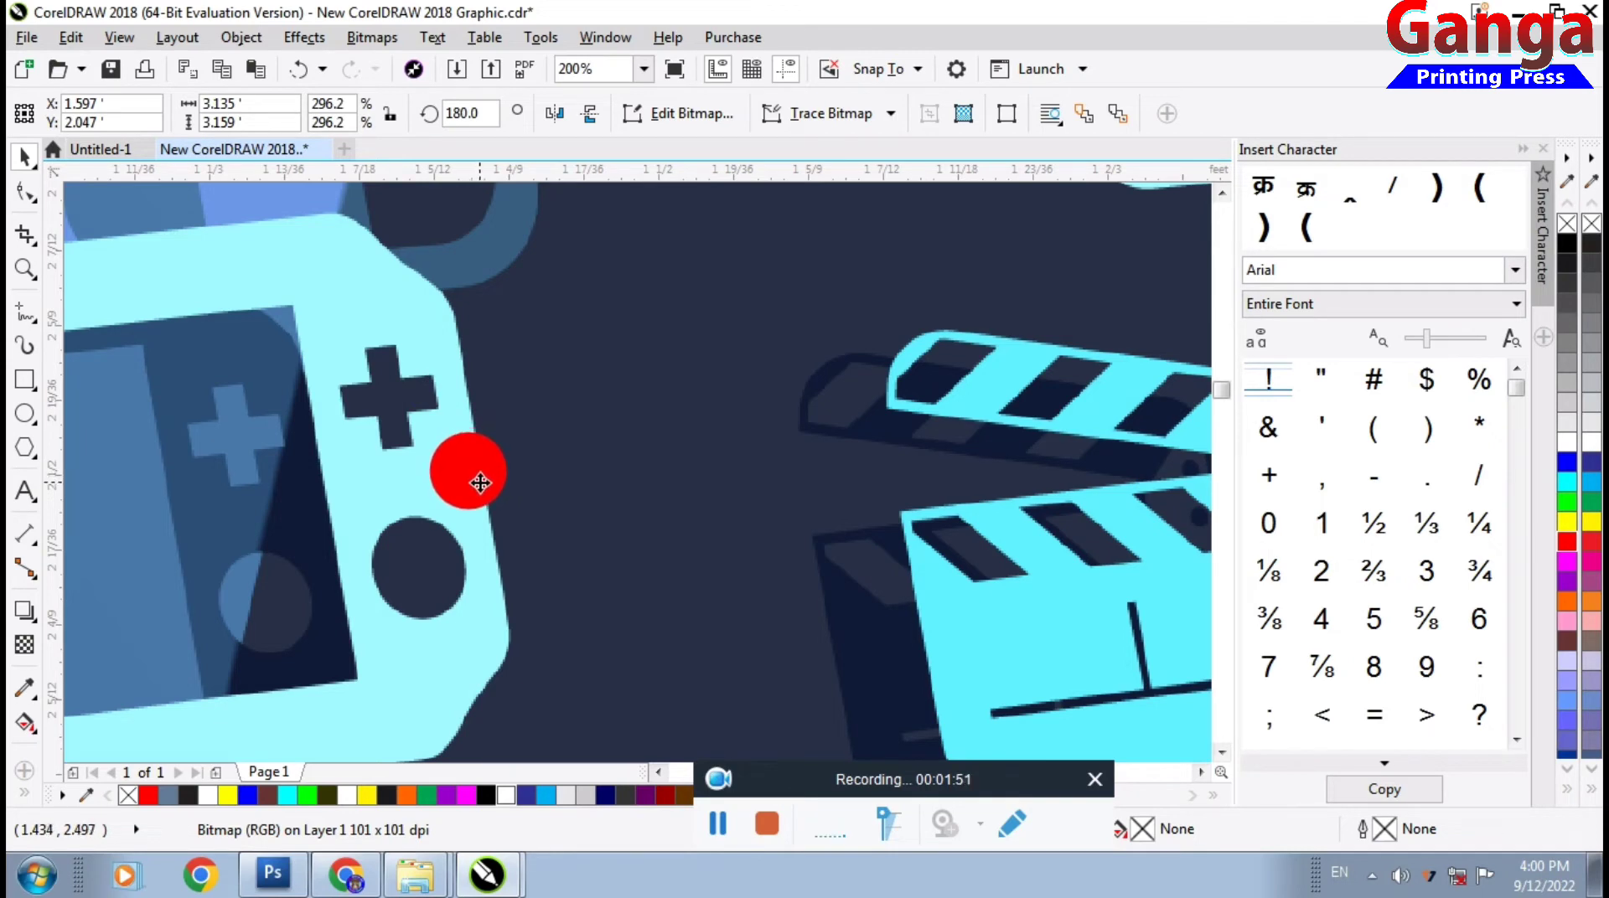
scroll(479, 484, "down", 10)
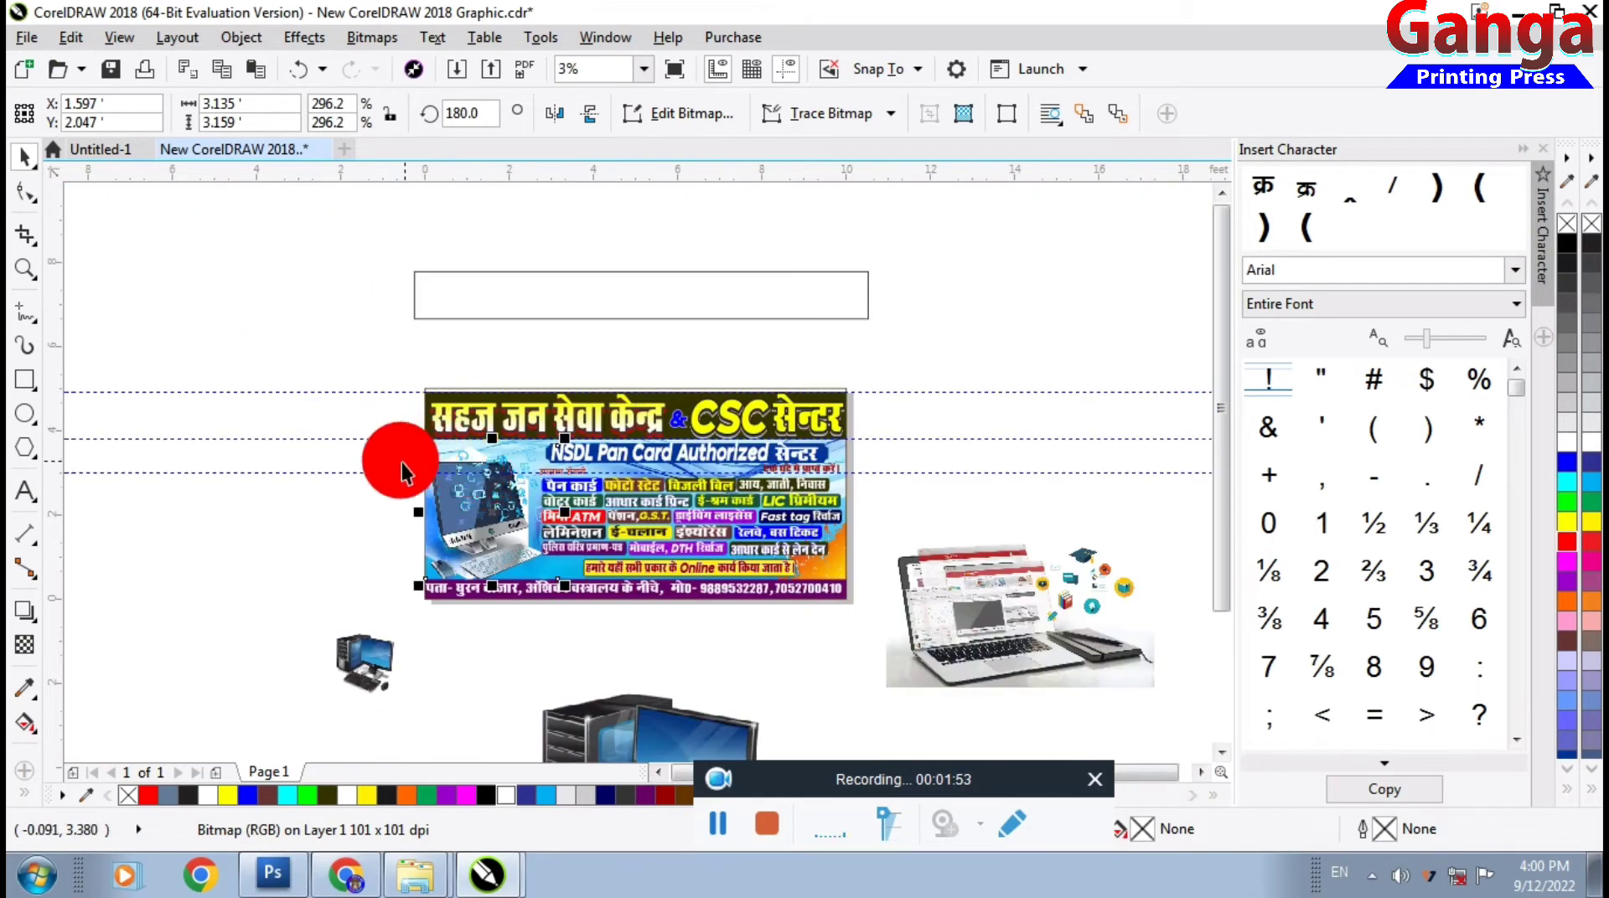
left_click(381, 495)
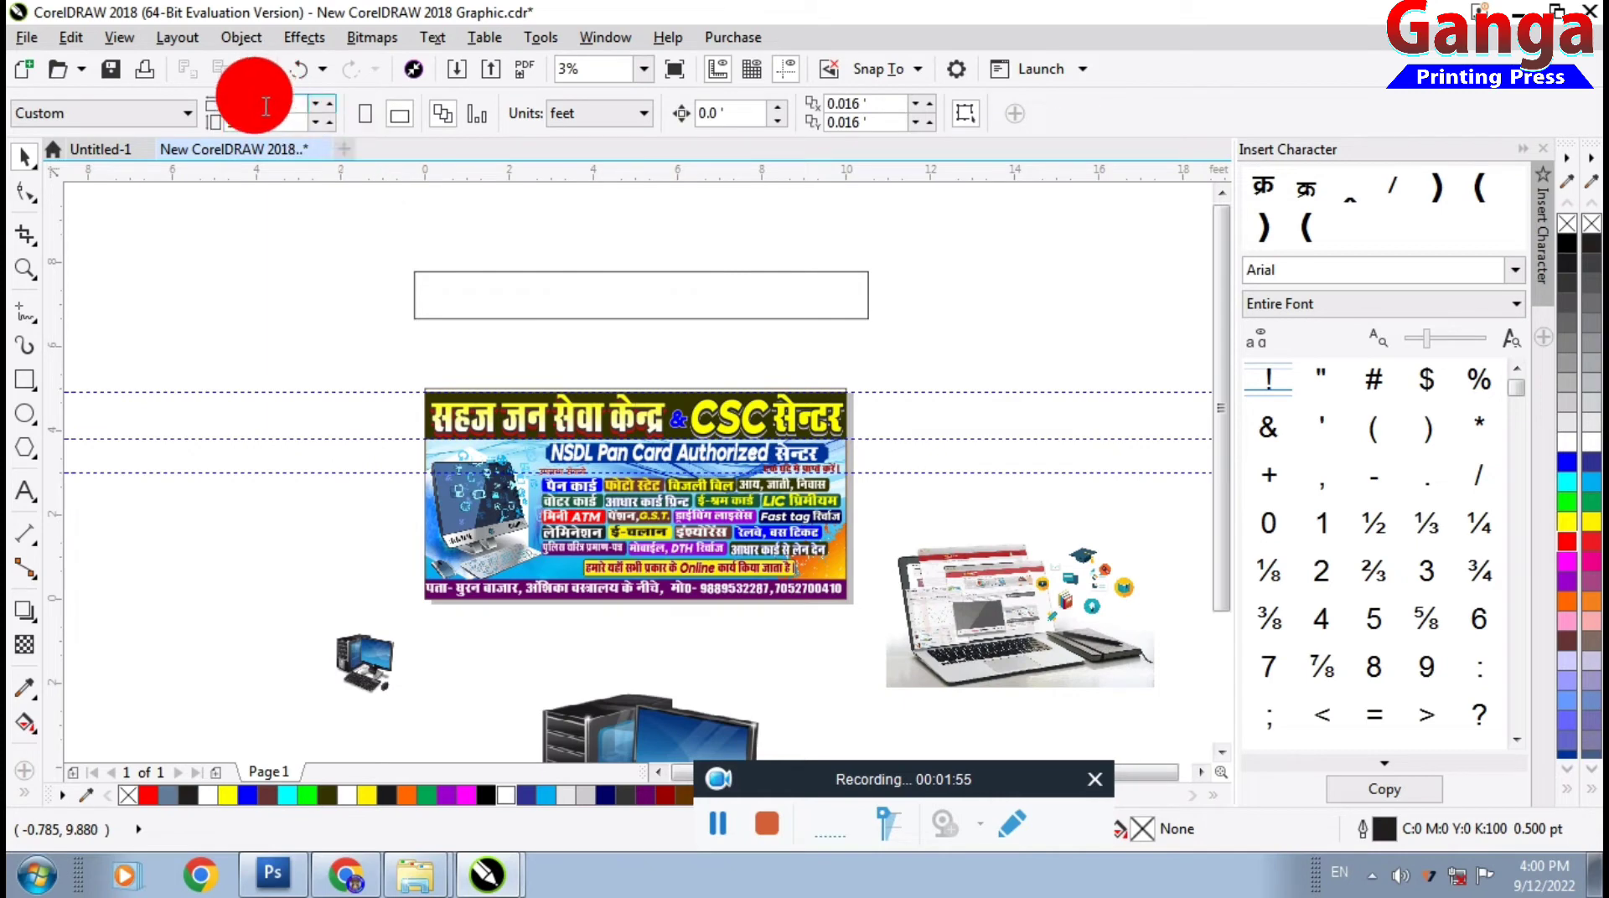
Select all objects of the banner and inspect the computer image's details around the monitor's power button
left_click_drag(391, 369, 872, 611)
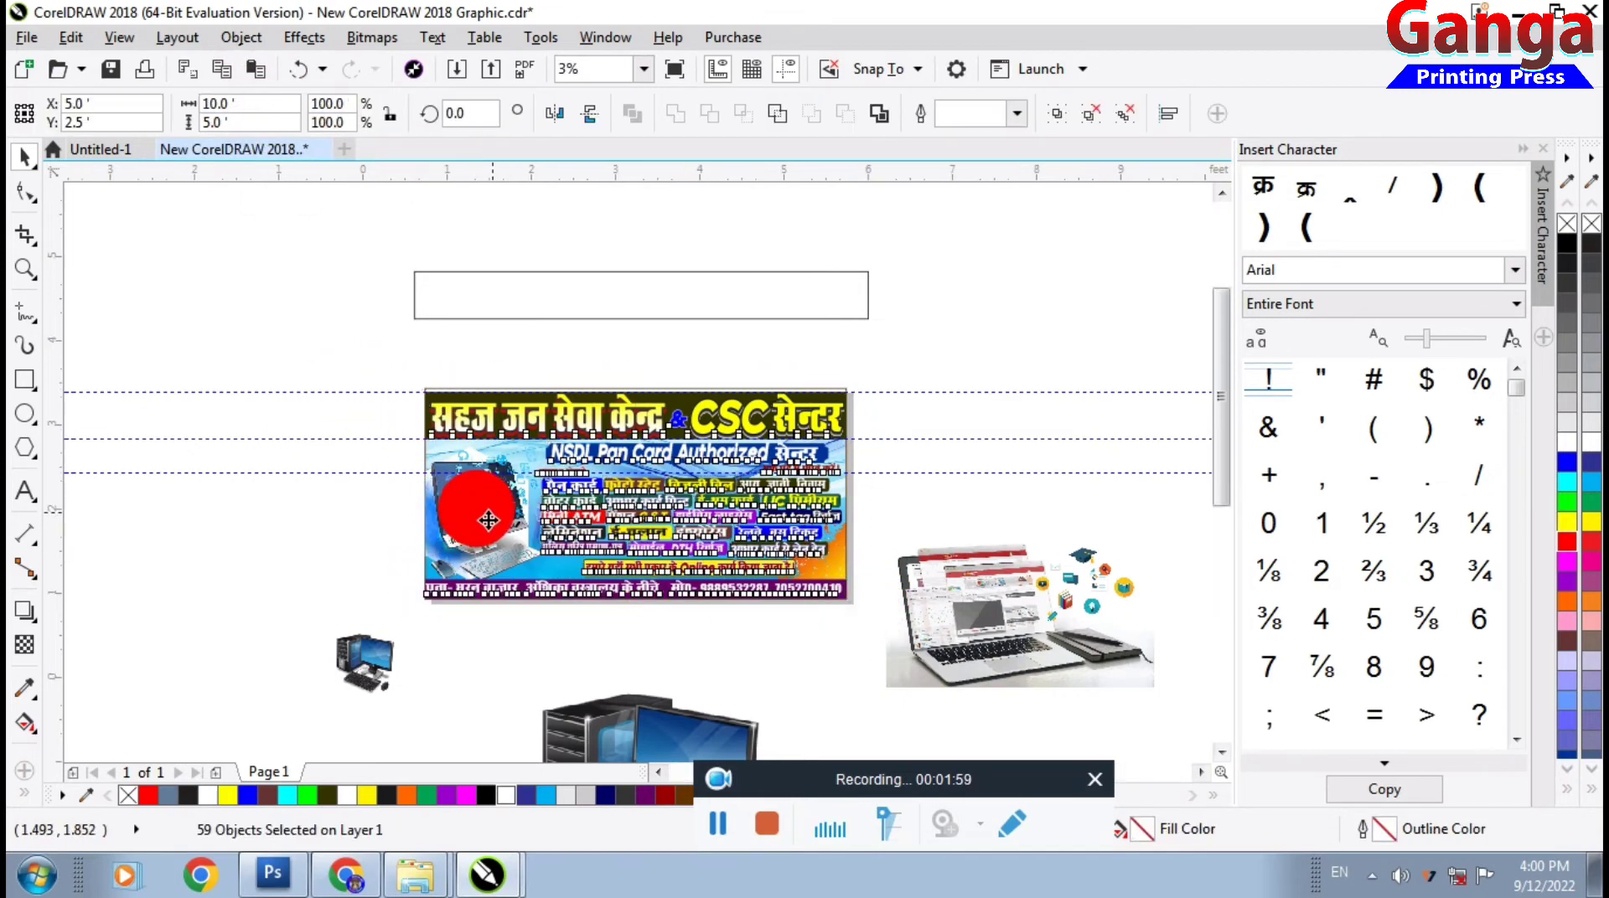
scroll(488, 520, "up", 6)
scroll(514, 585, "up", 3)
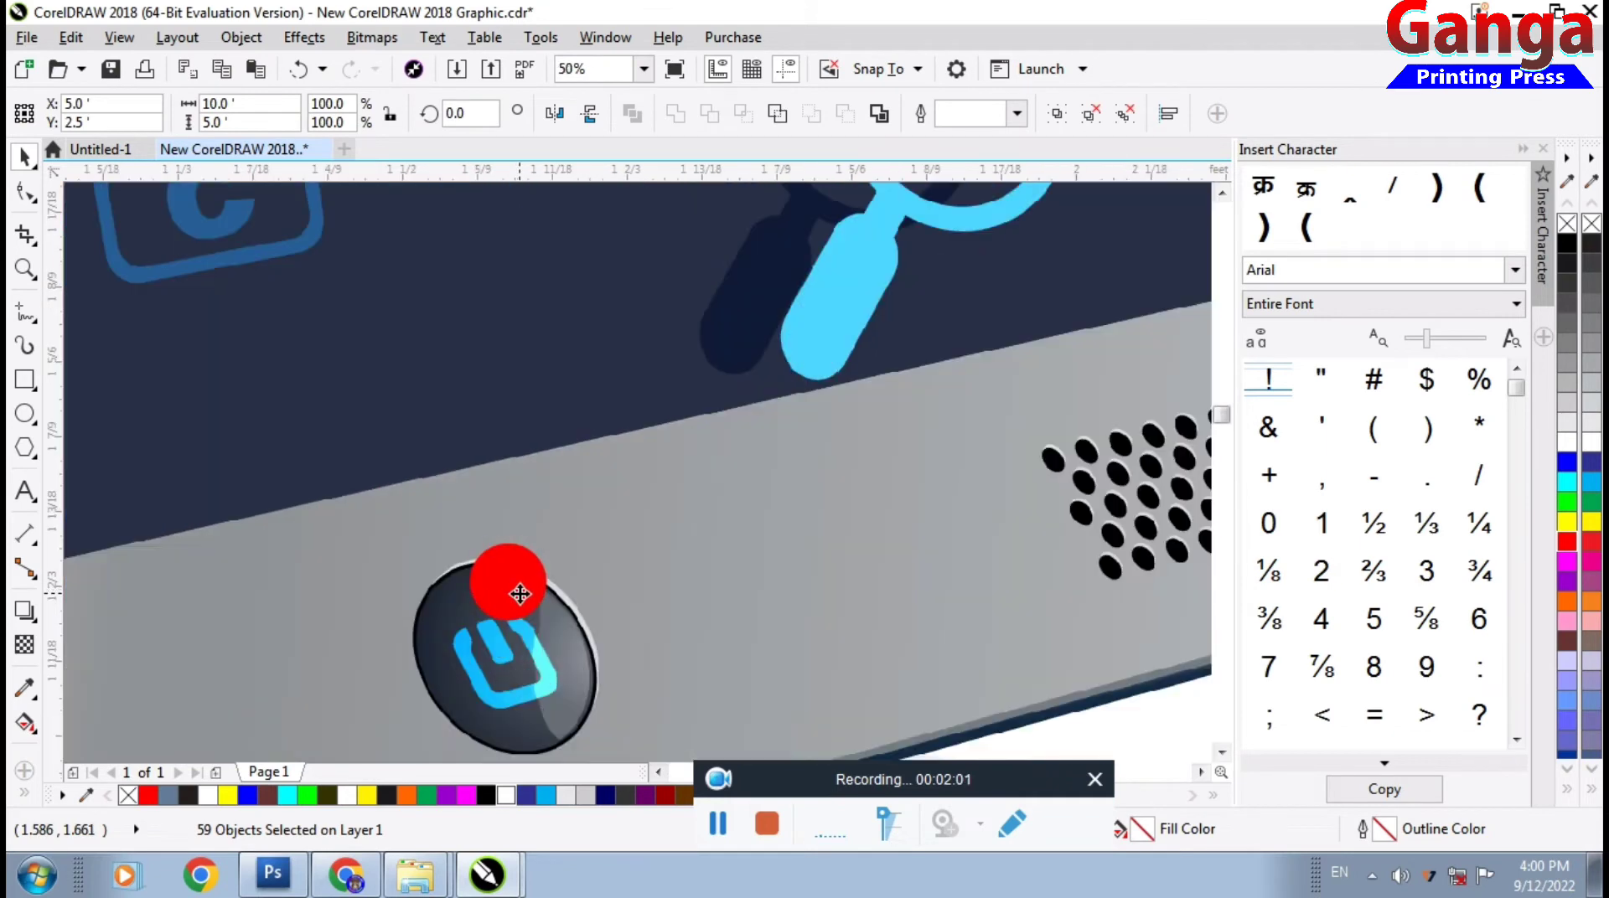
scroll(463, 561, "down", 3)
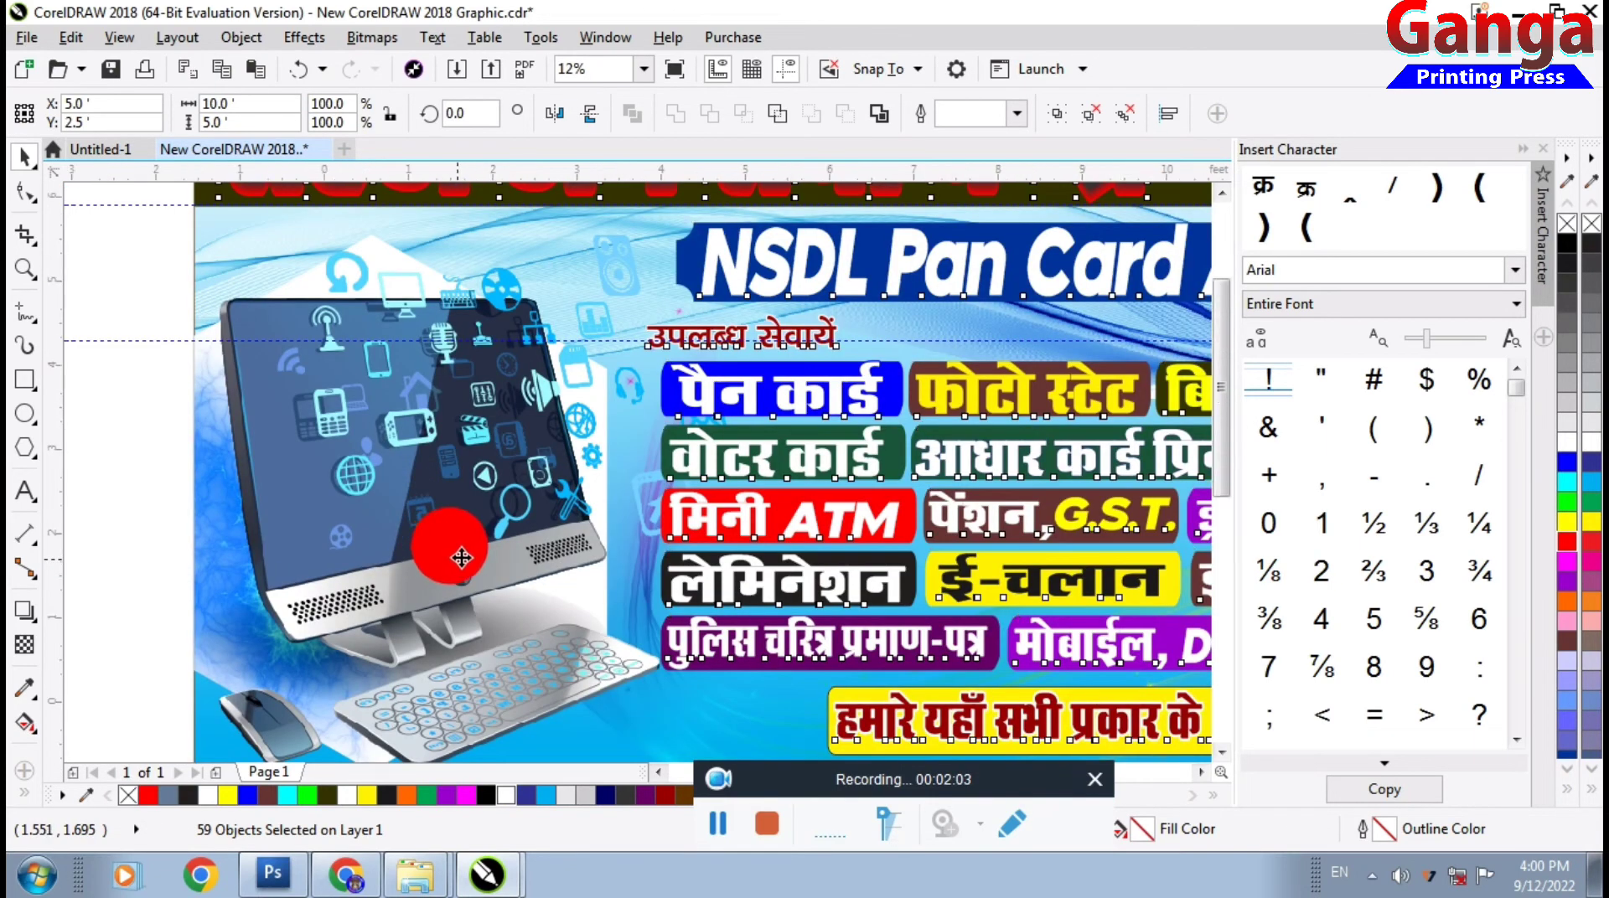
scroll(462, 558, "down", 2)
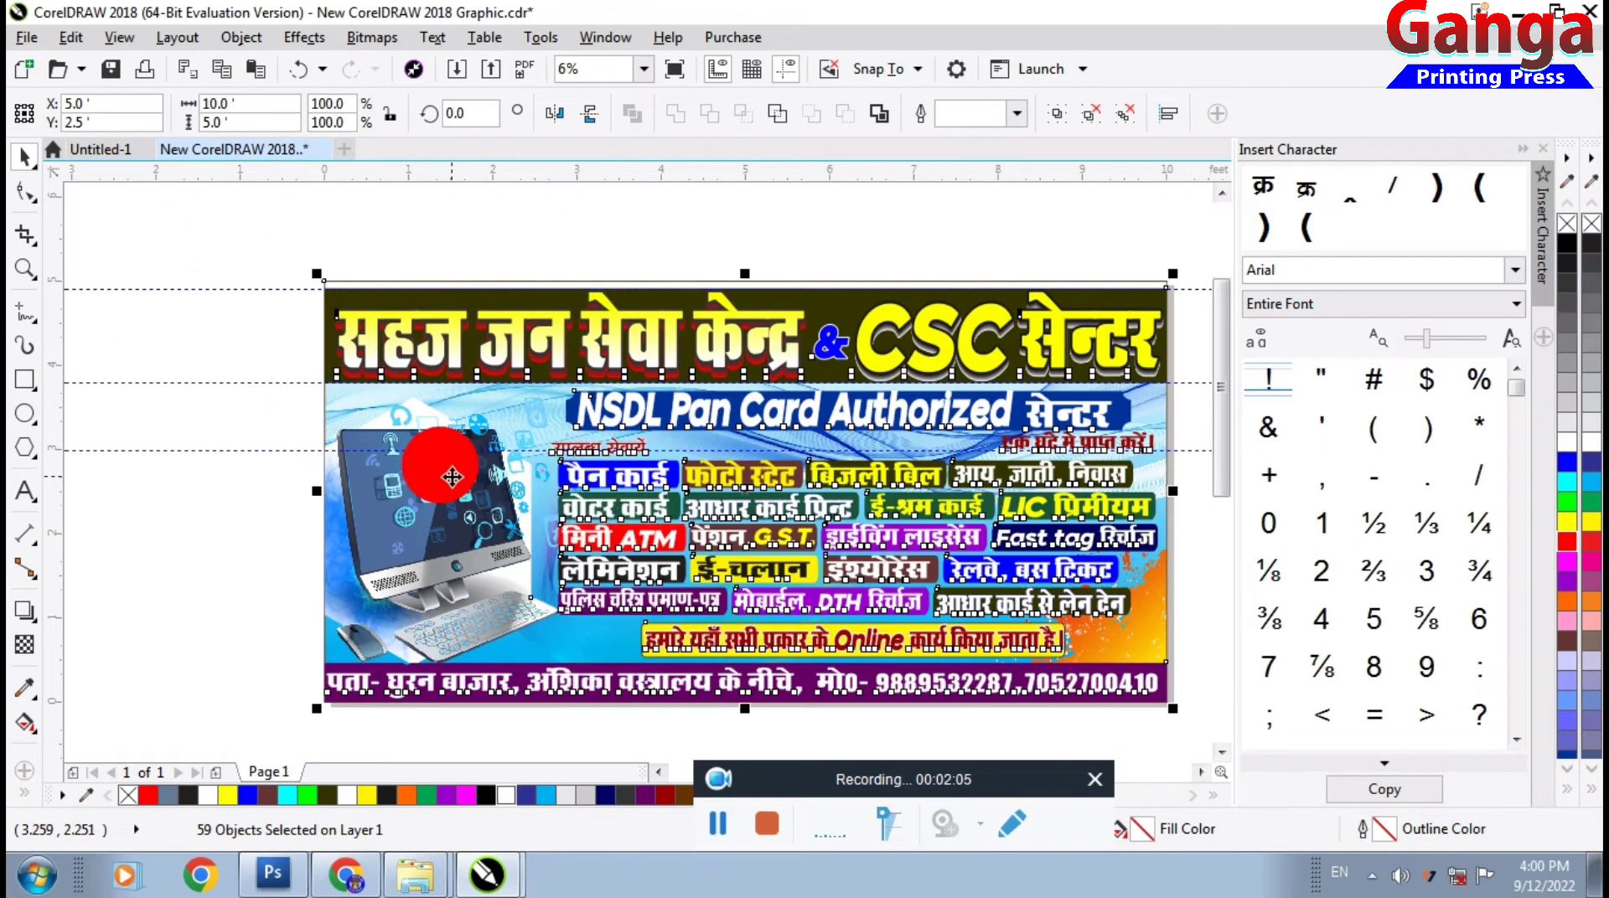
left_click(270, 424)
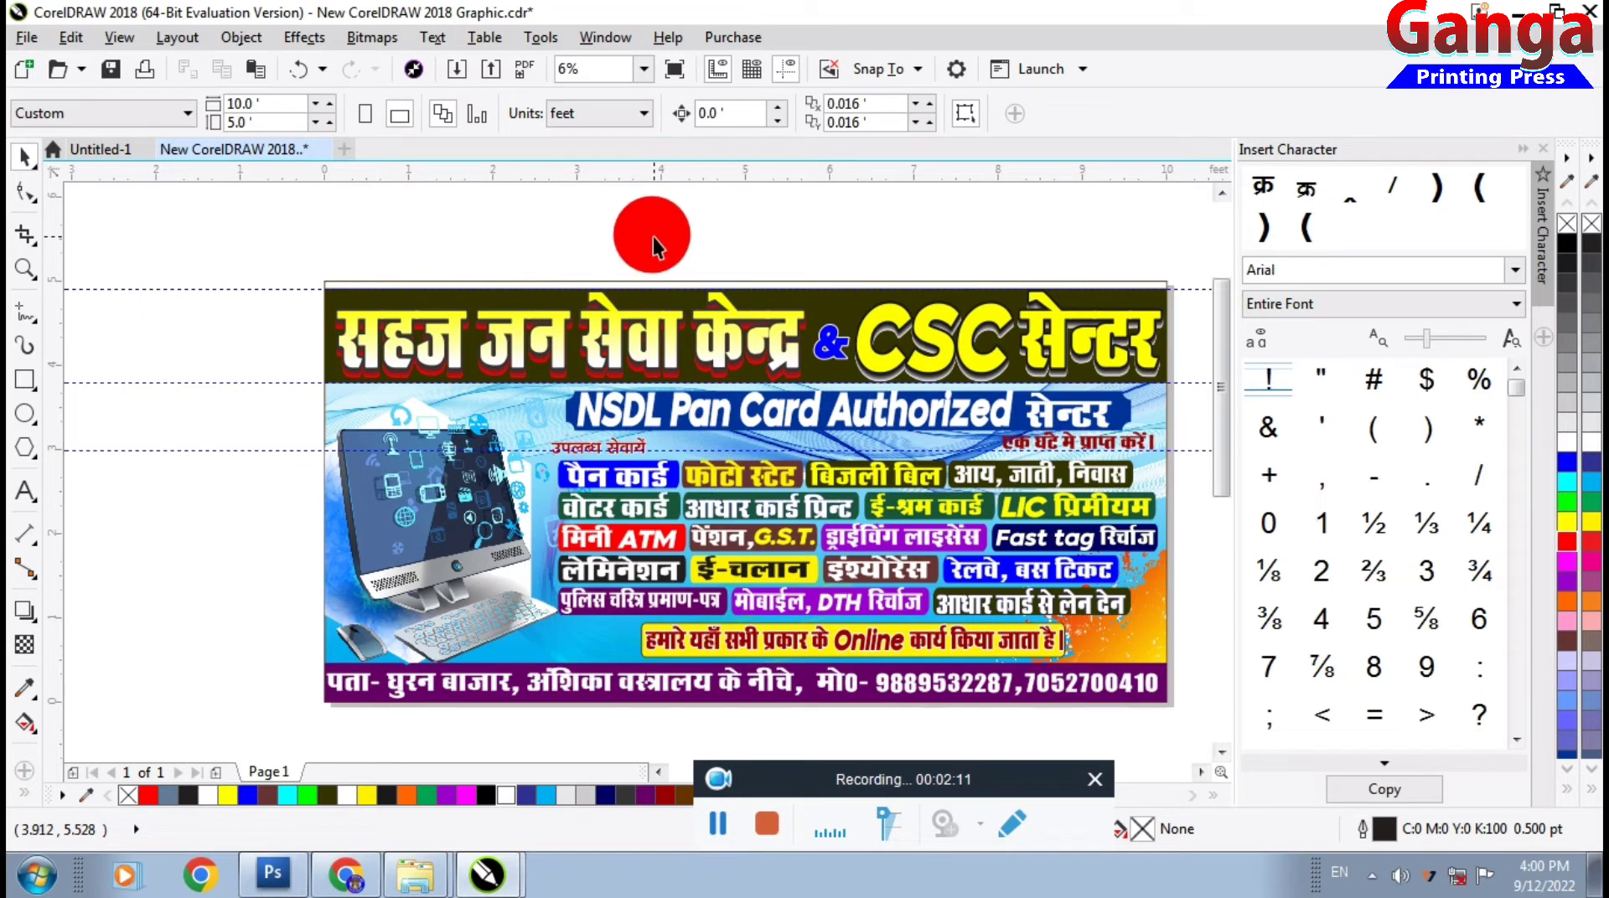
Move the laptop bitmap beside the banner farther away to about X 16.1 ft, Y -0.1 ft
scroll(650, 240, "down", 2)
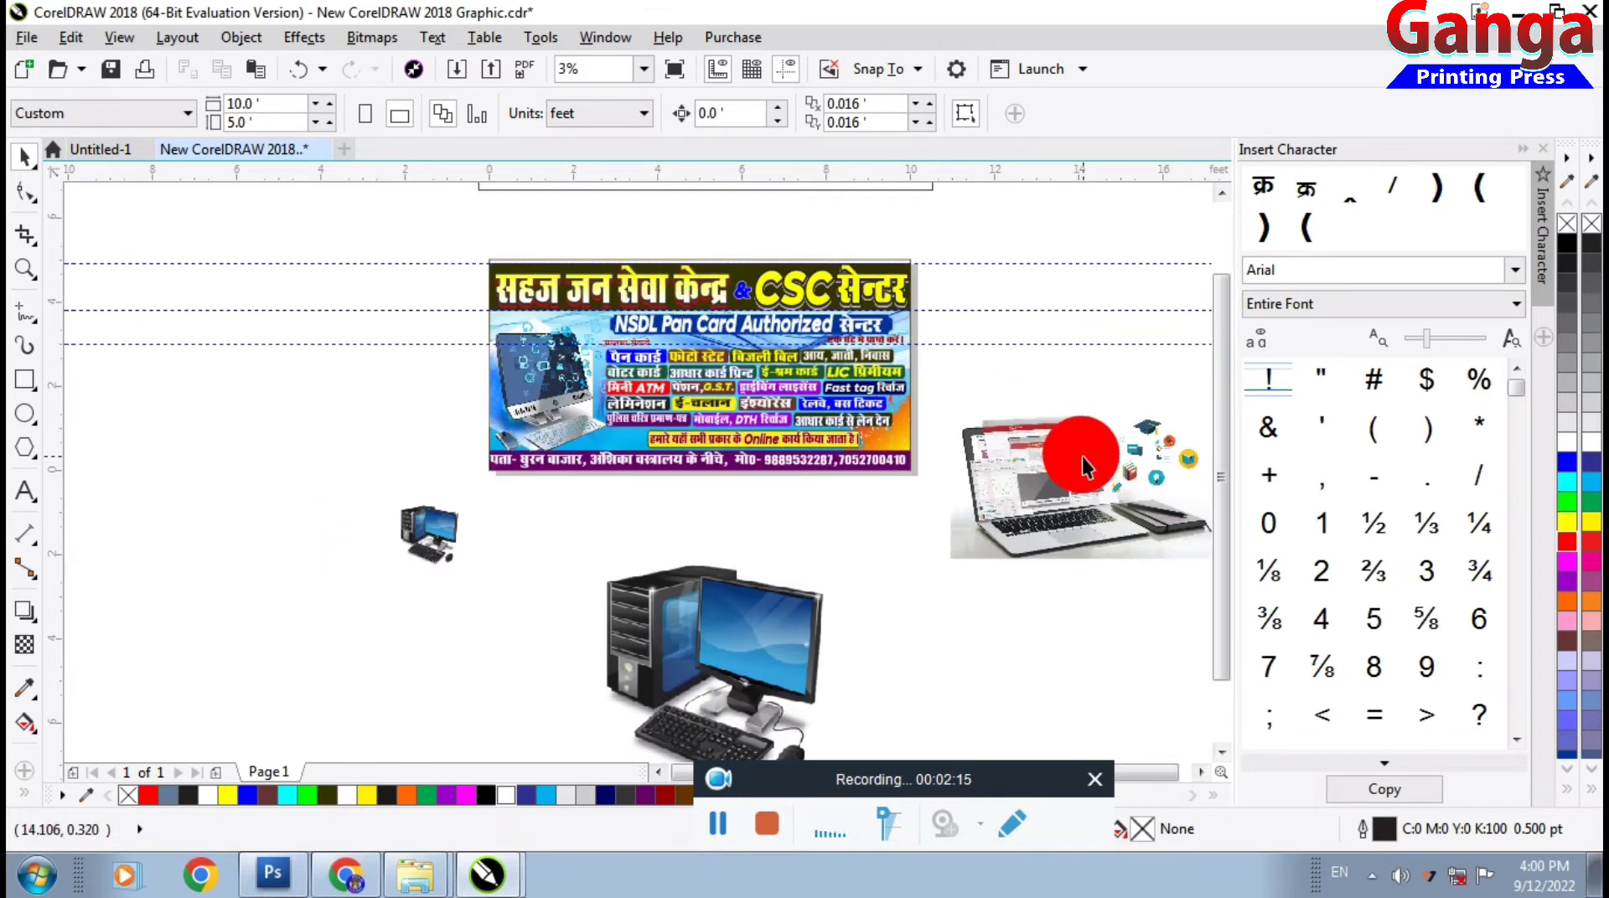
scroll(1083, 456, "up", 2)
left_click_drag(1083, 456, 1059, 548)
left_click(754, 565)
scroll(959, 536, "down", 2)
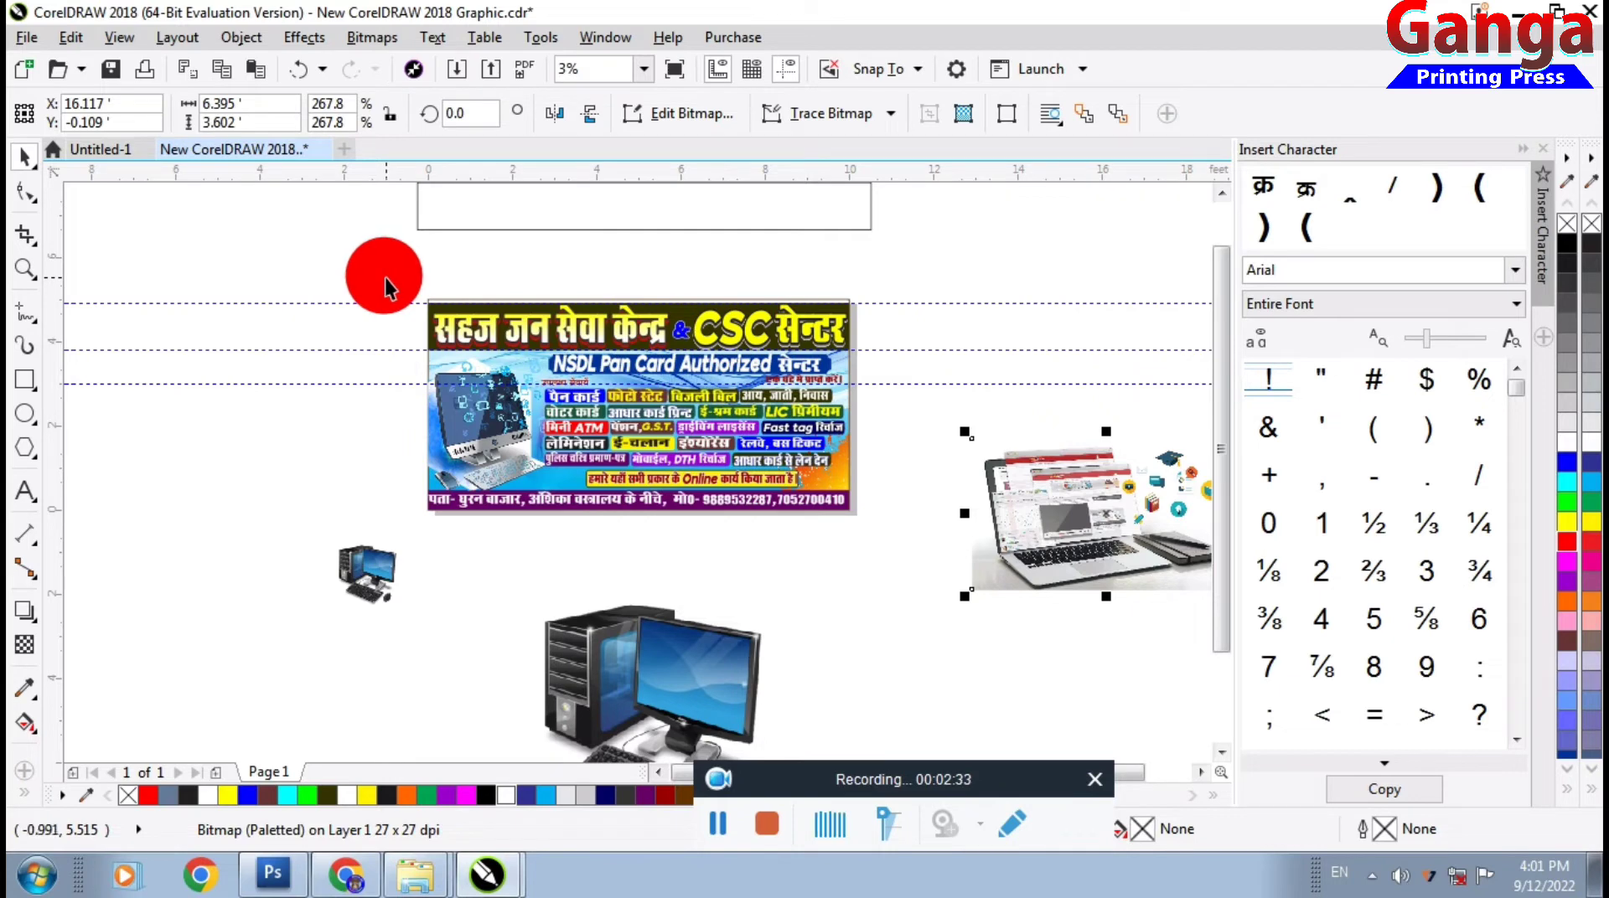
Select the heading text "सहज जन सेवा केन्द्र" and check which font it uses
scroll(493, 319, "up", 2)
left_click(491, 327)
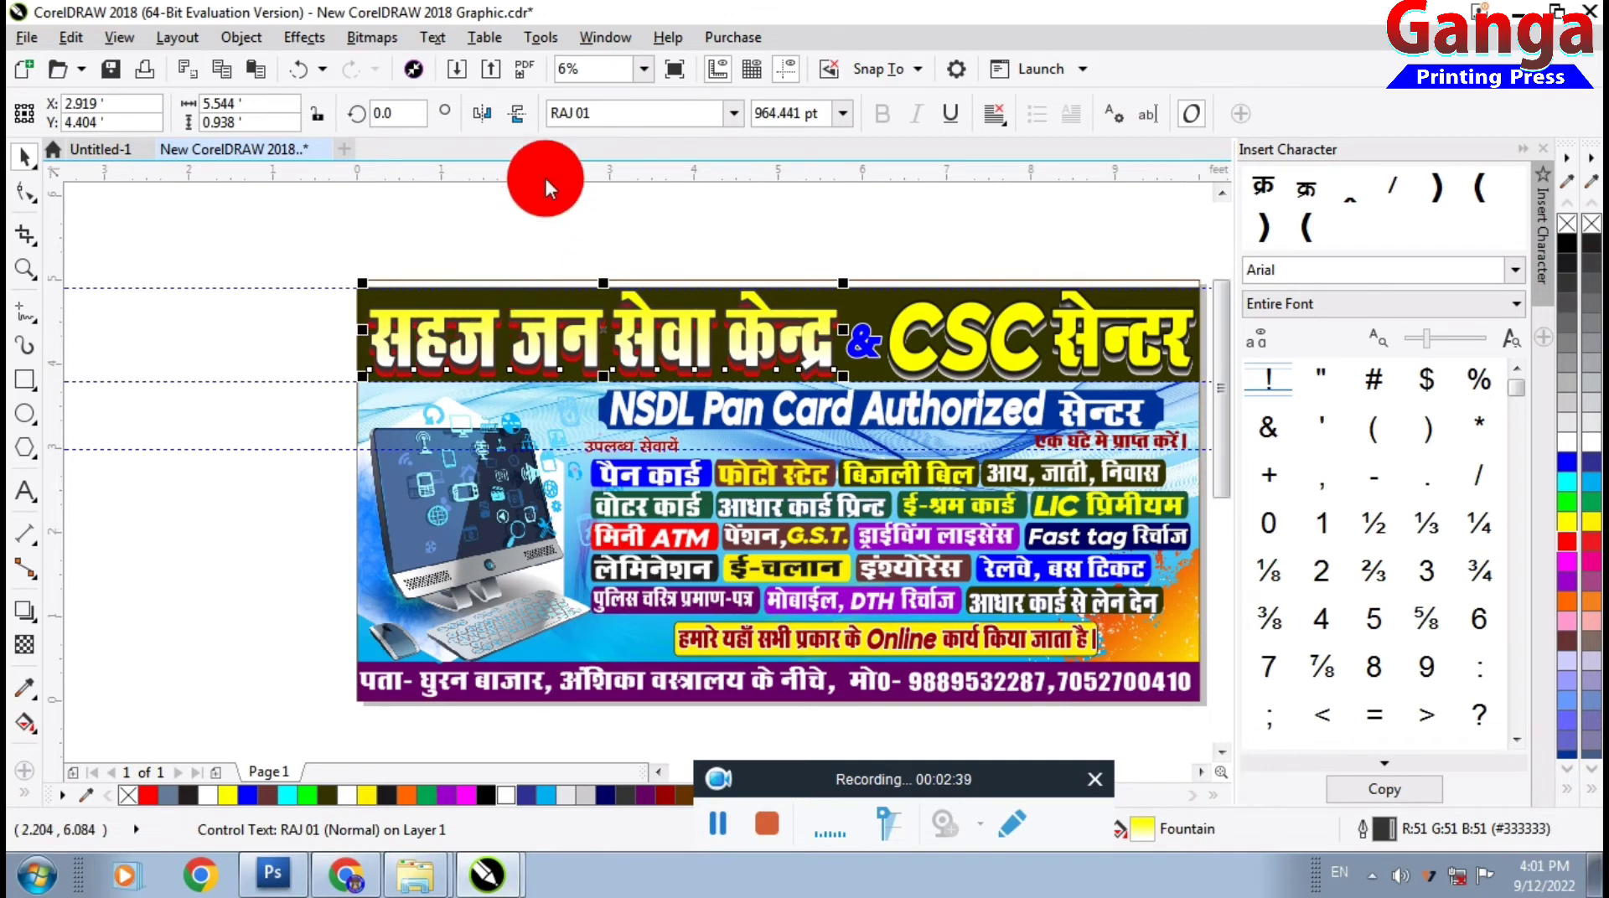
left_click(601, 114)
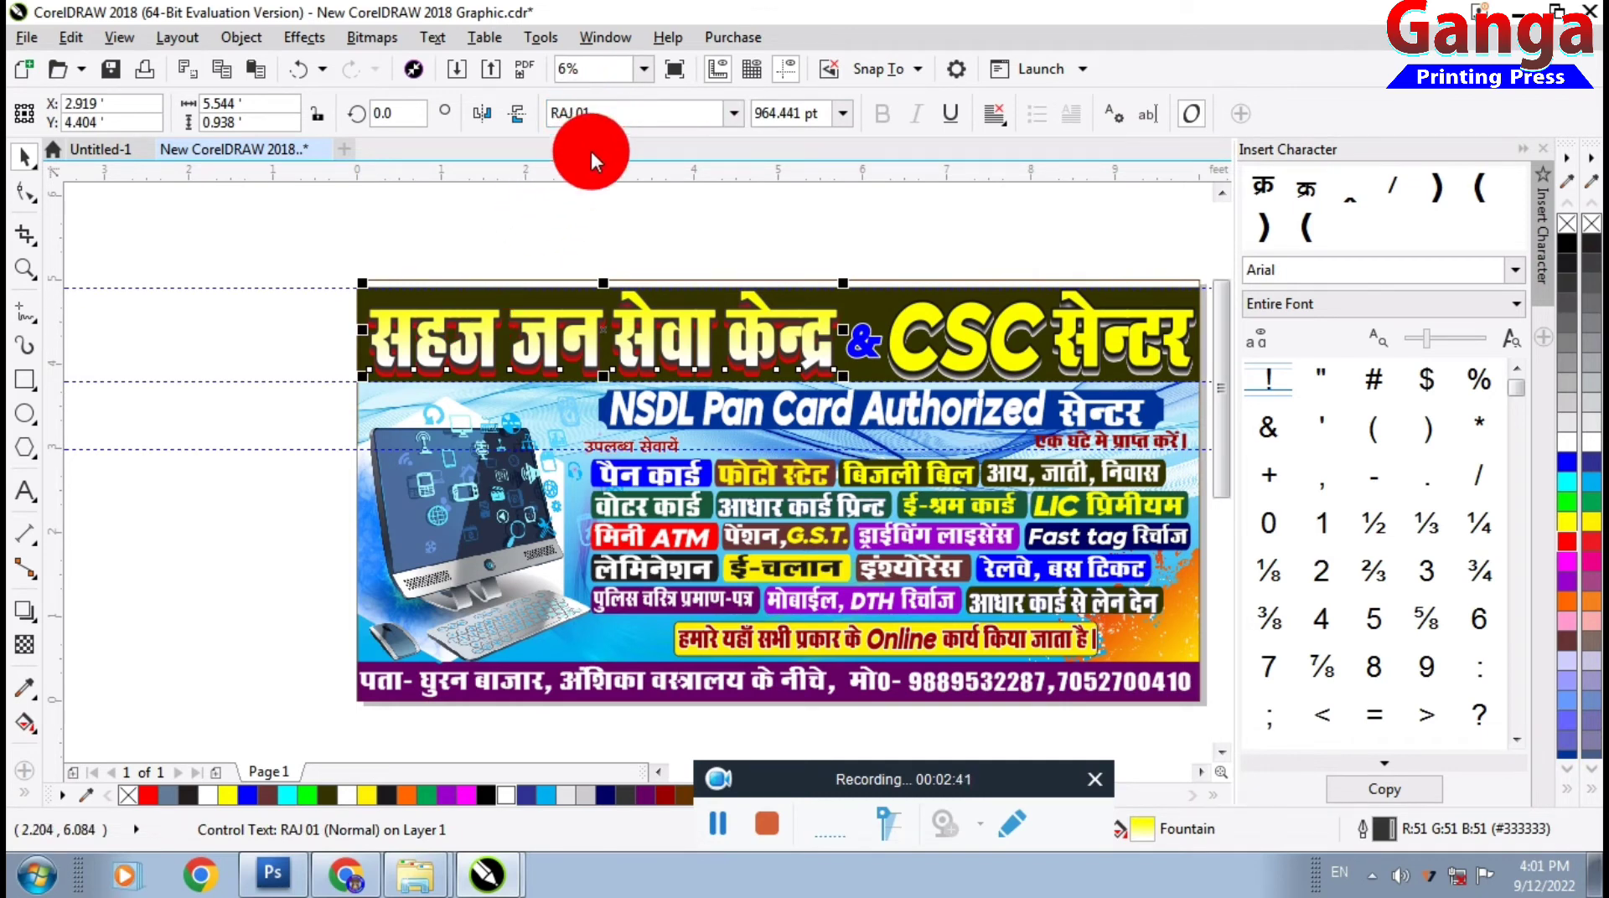
left_click(634, 209)
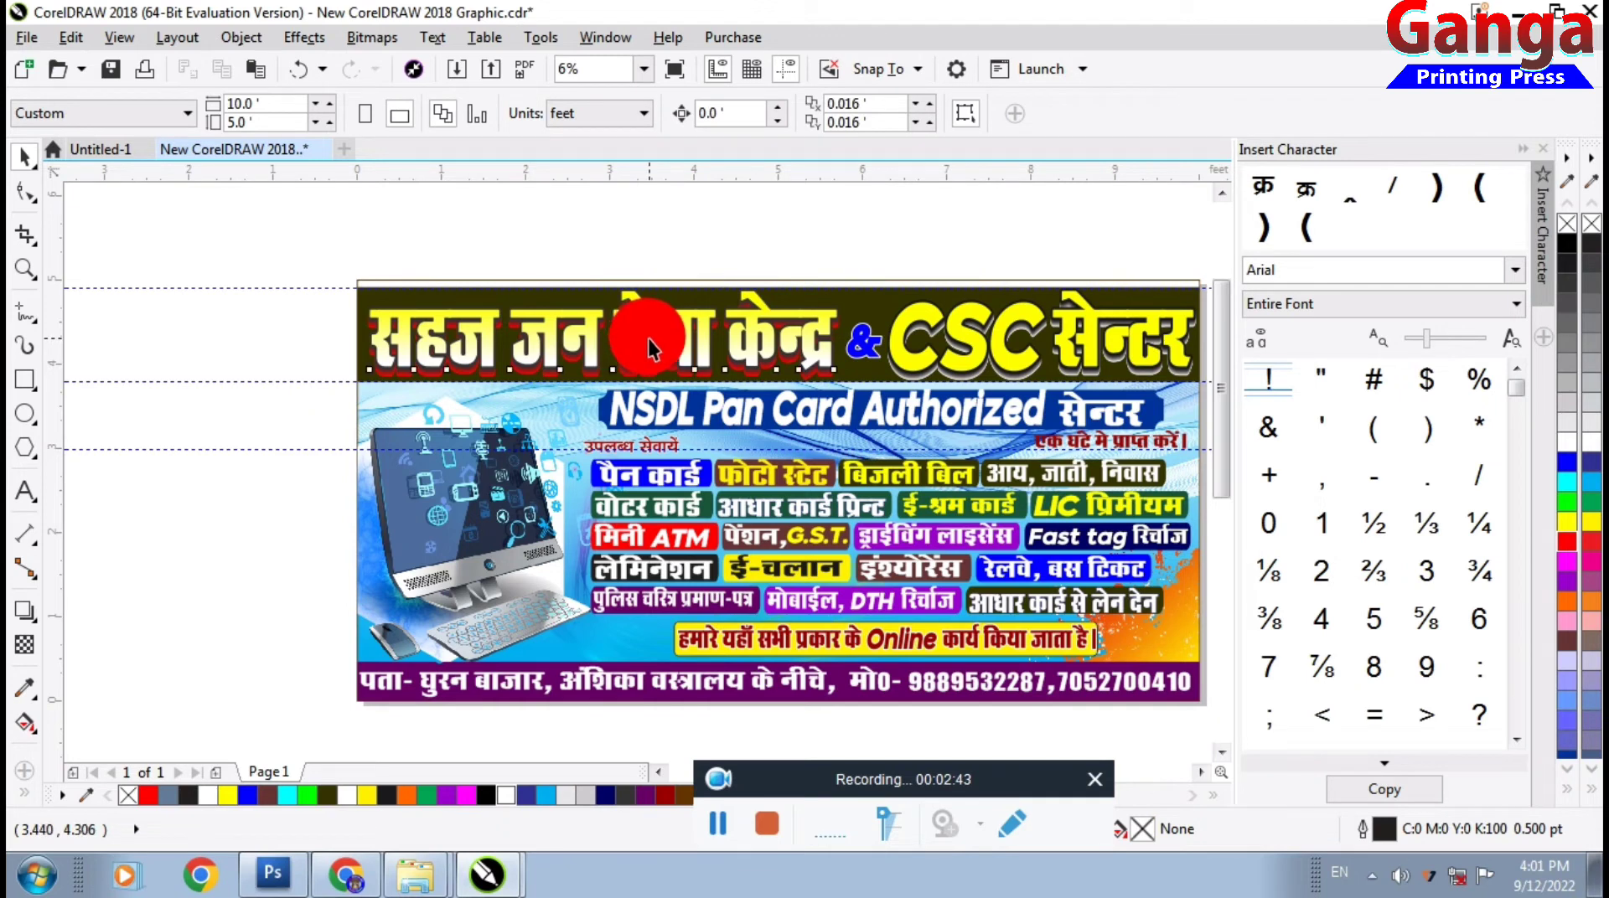
Examine the direction and colours of the fountain fill on the "सहज जन सेवा केन्द्र" heading with the Interactive Fill tool
left_click(649, 343)
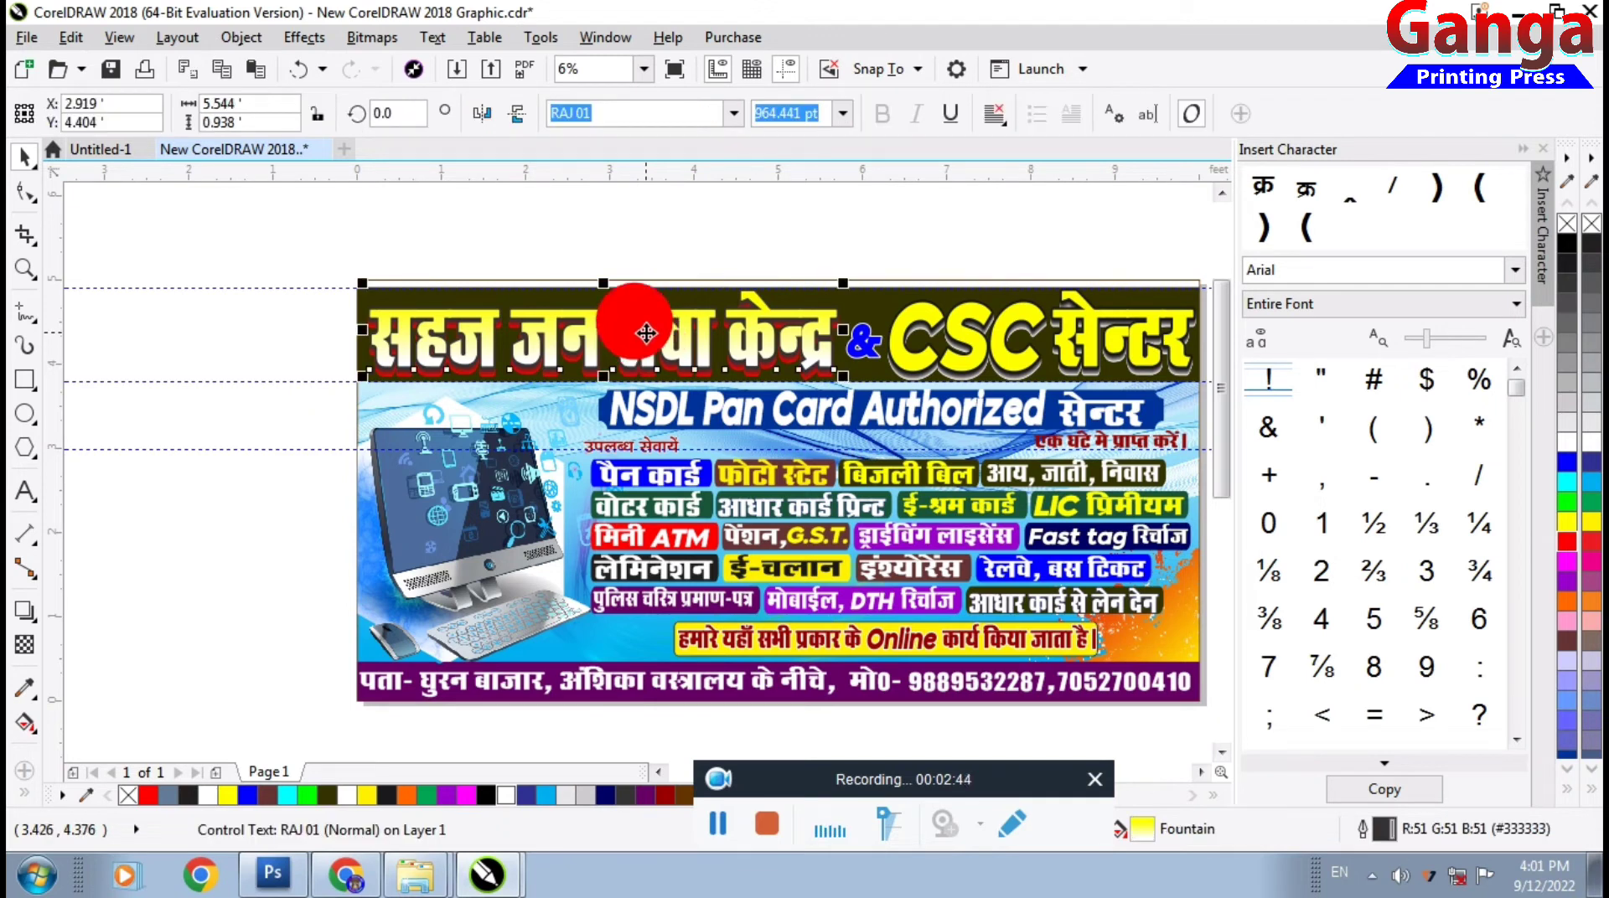
left_click(25, 724)
scroll(646, 310, "up", 4)
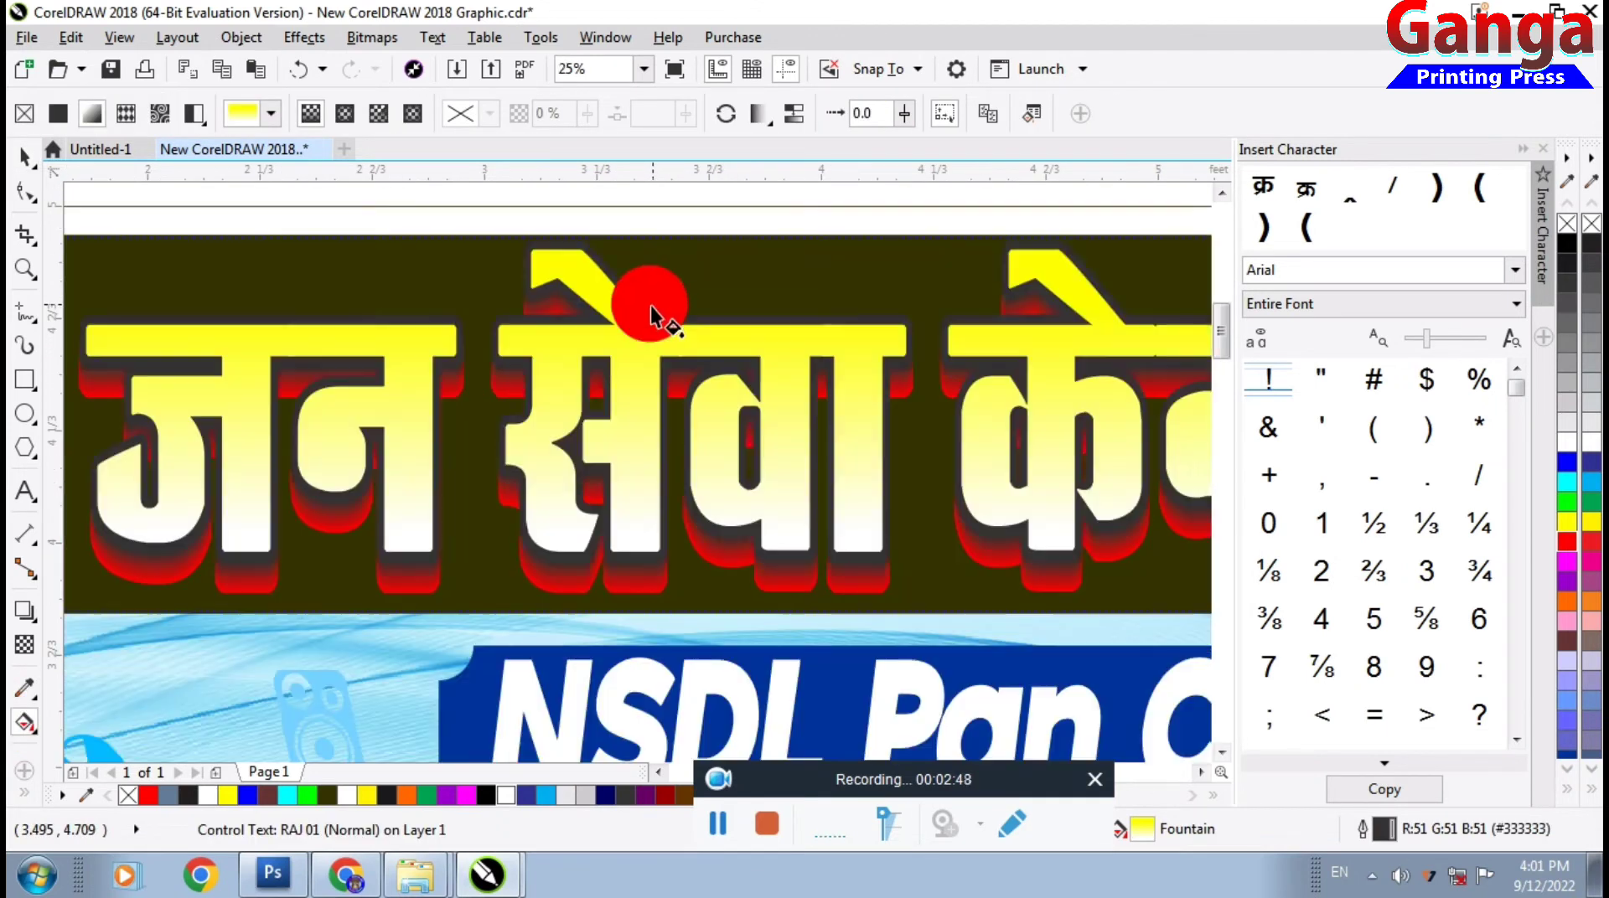
left_click_drag(650, 310, 642, 530)
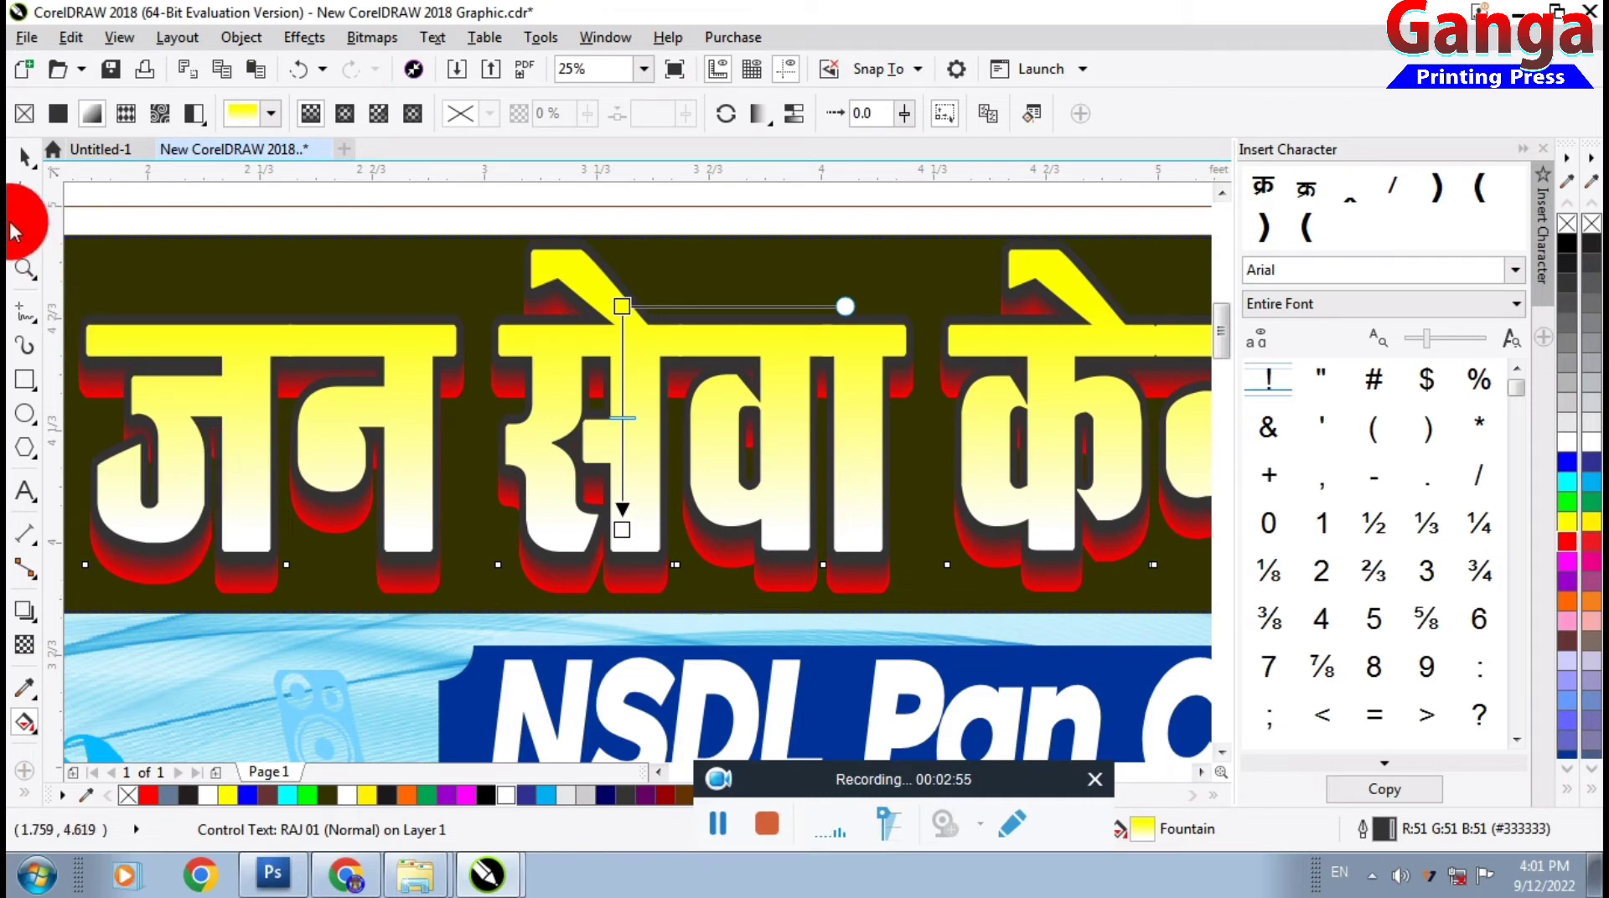
left_click(25, 157)
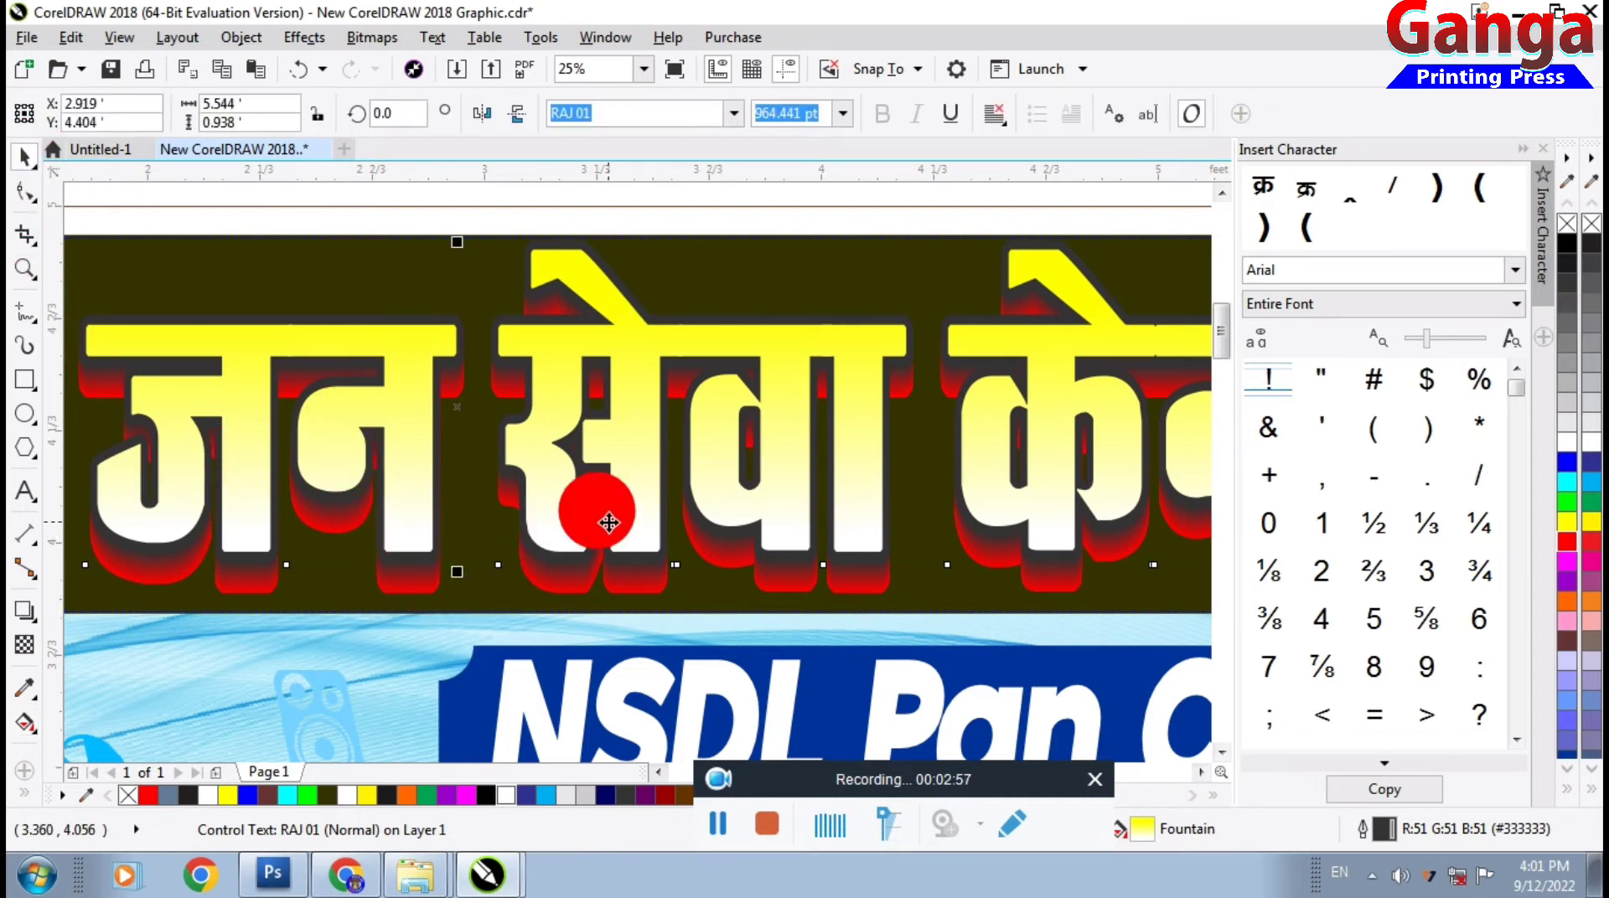
scroll(611, 521, "down", 2)
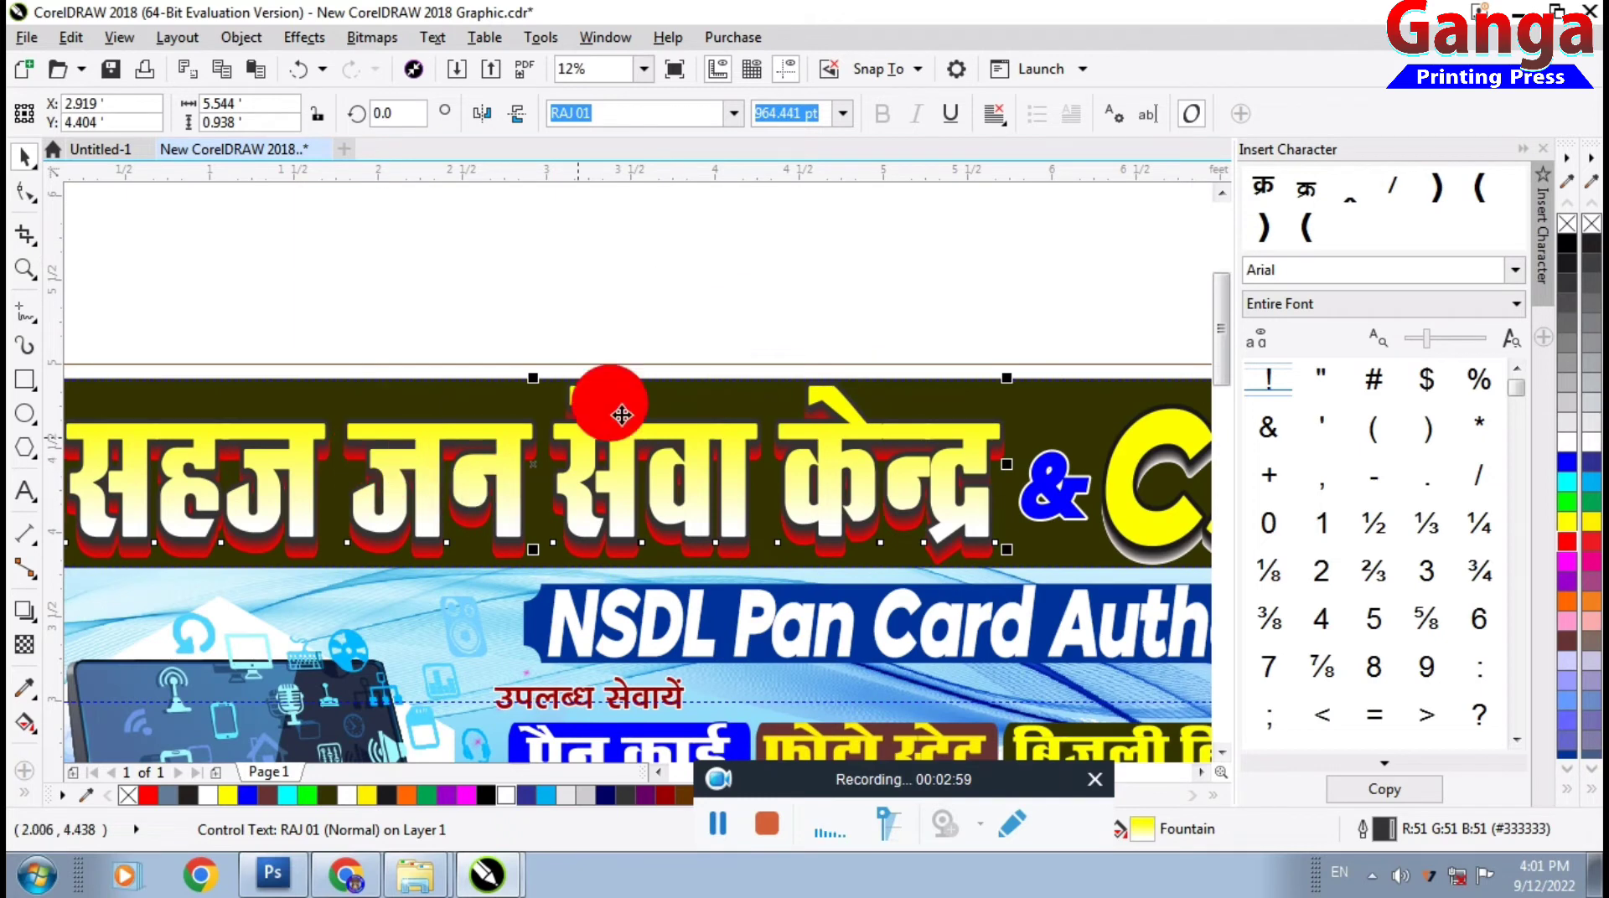
left_click(434, 214)
scroll(434, 214, "down", 2)
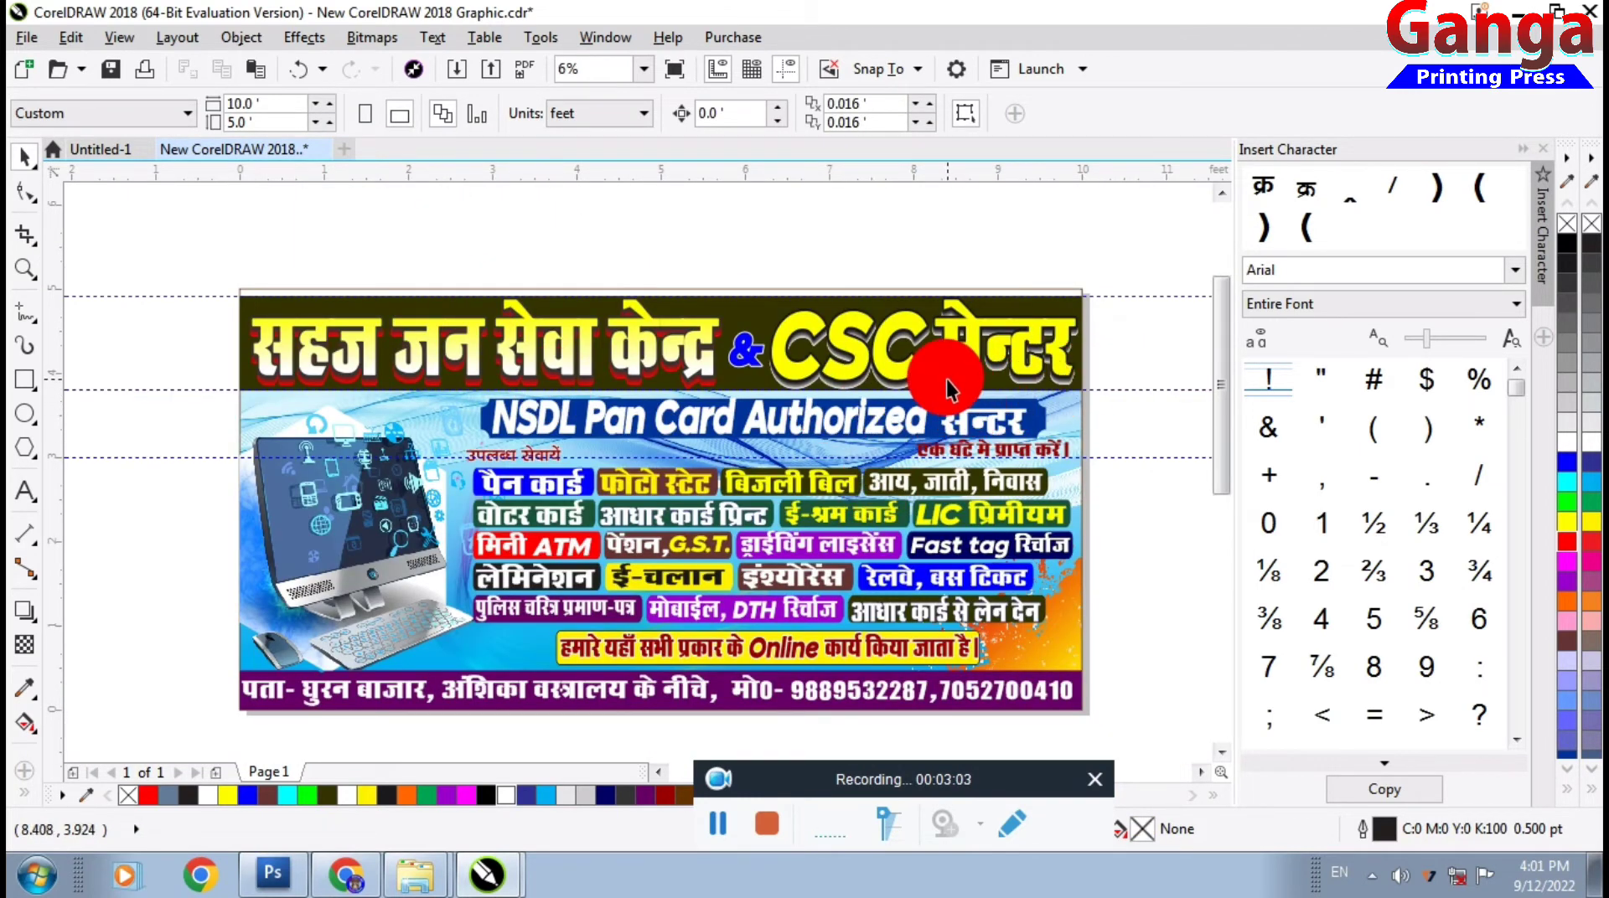
Apply a vertical linear fountain fill from yellow down to red on the "CSC सेन्टर" heading with the Interactive Fill tool
left_click(894, 360)
left_click(25, 722)
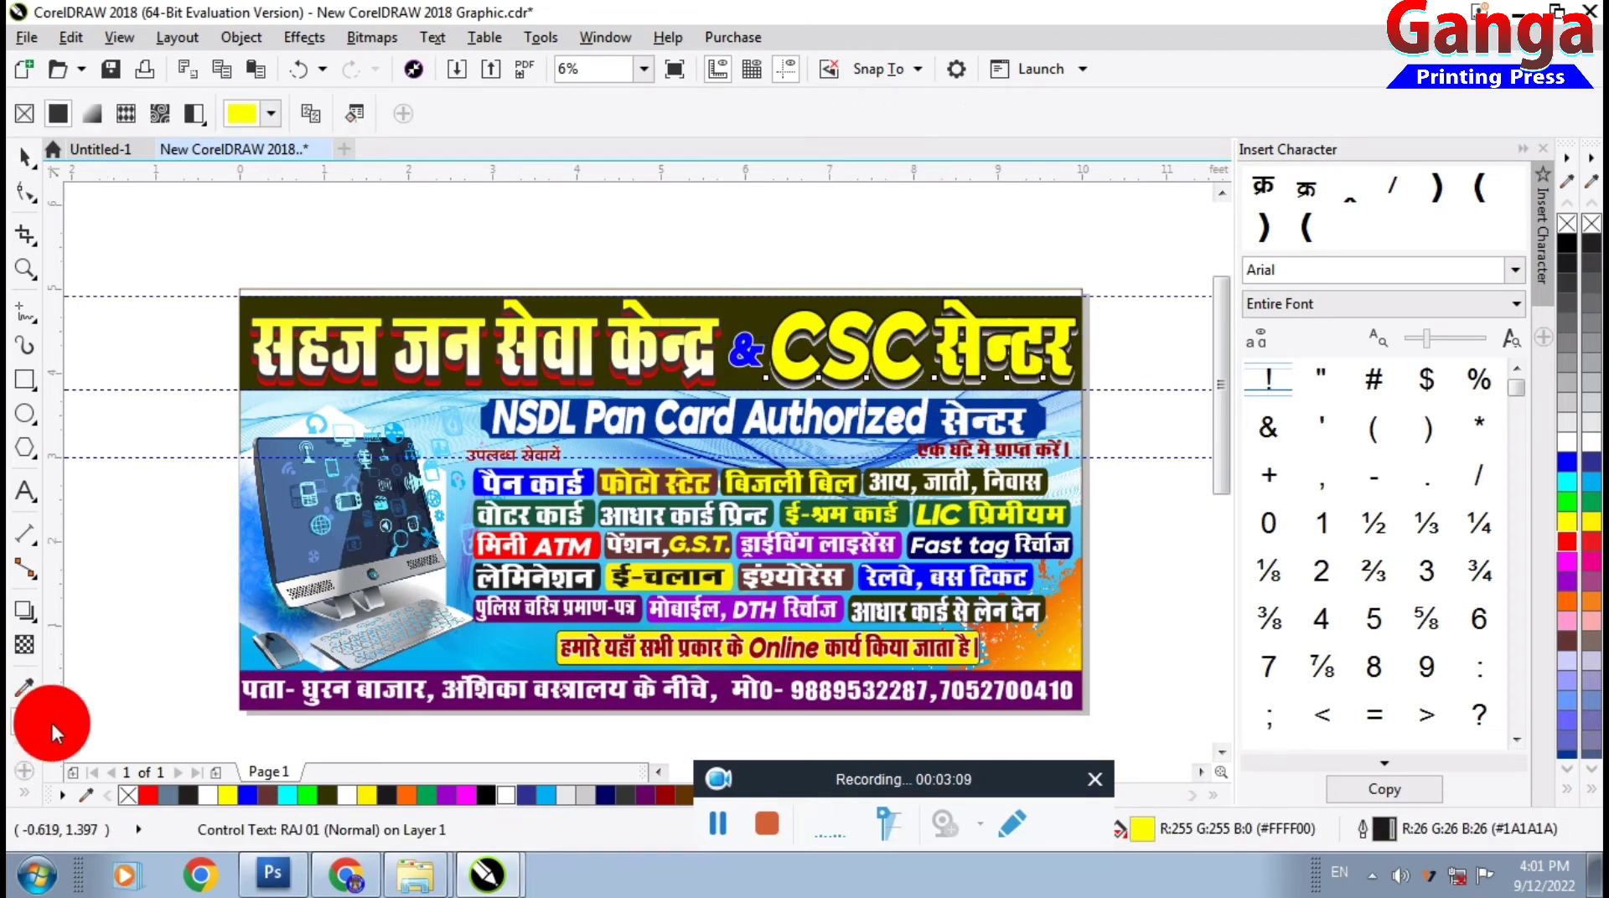
scroll(945, 370, "up", 2)
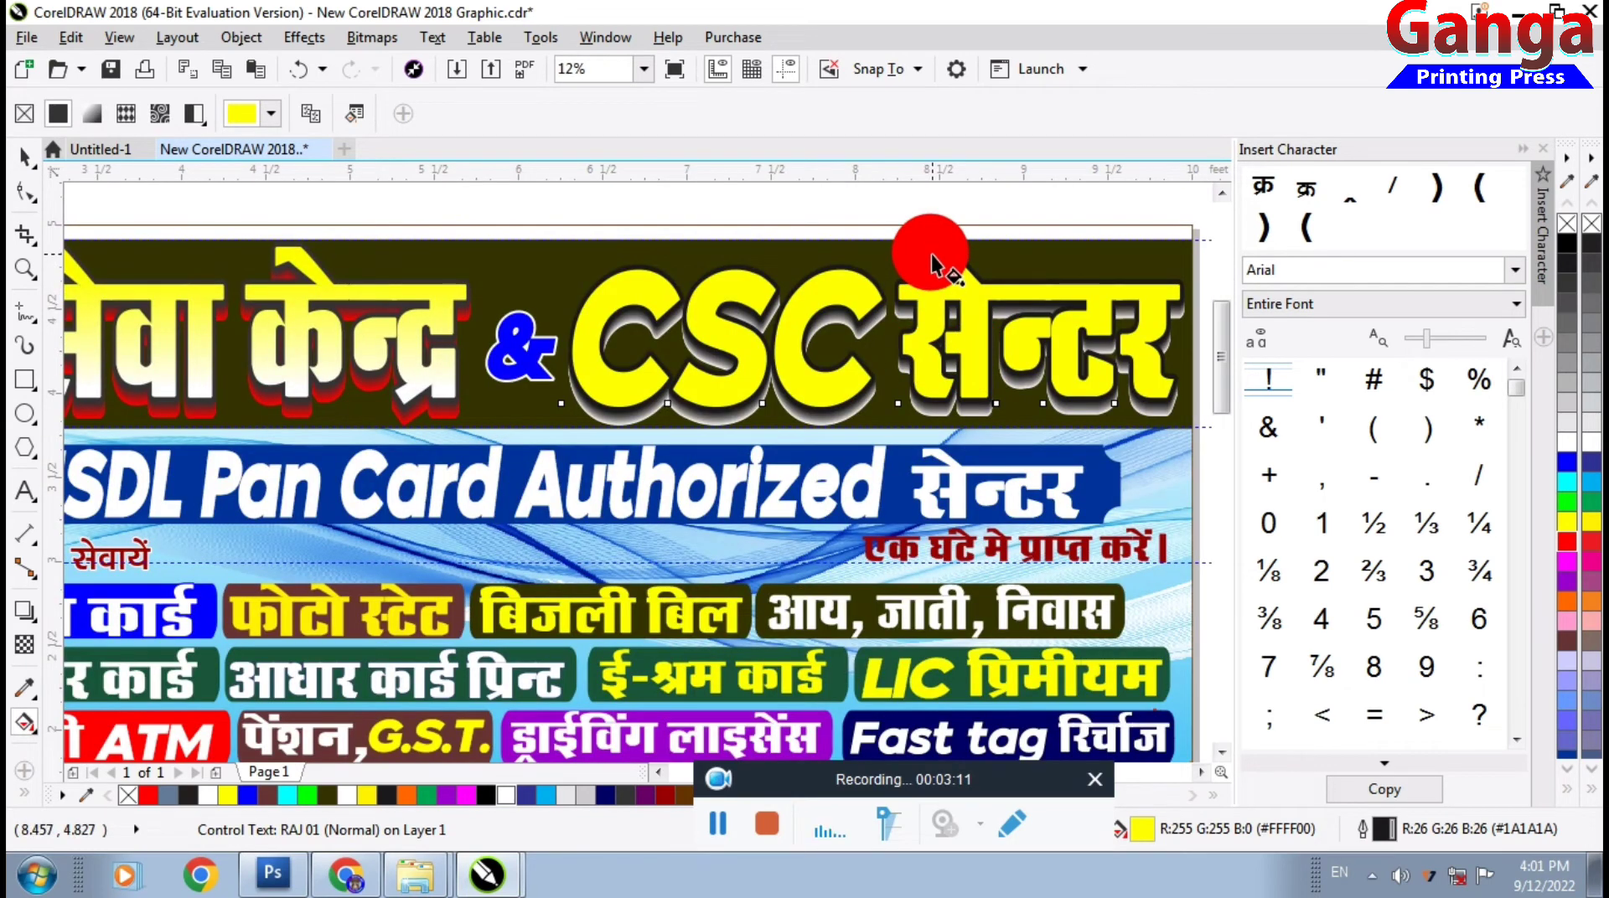
left_click_drag(930, 249, 933, 398)
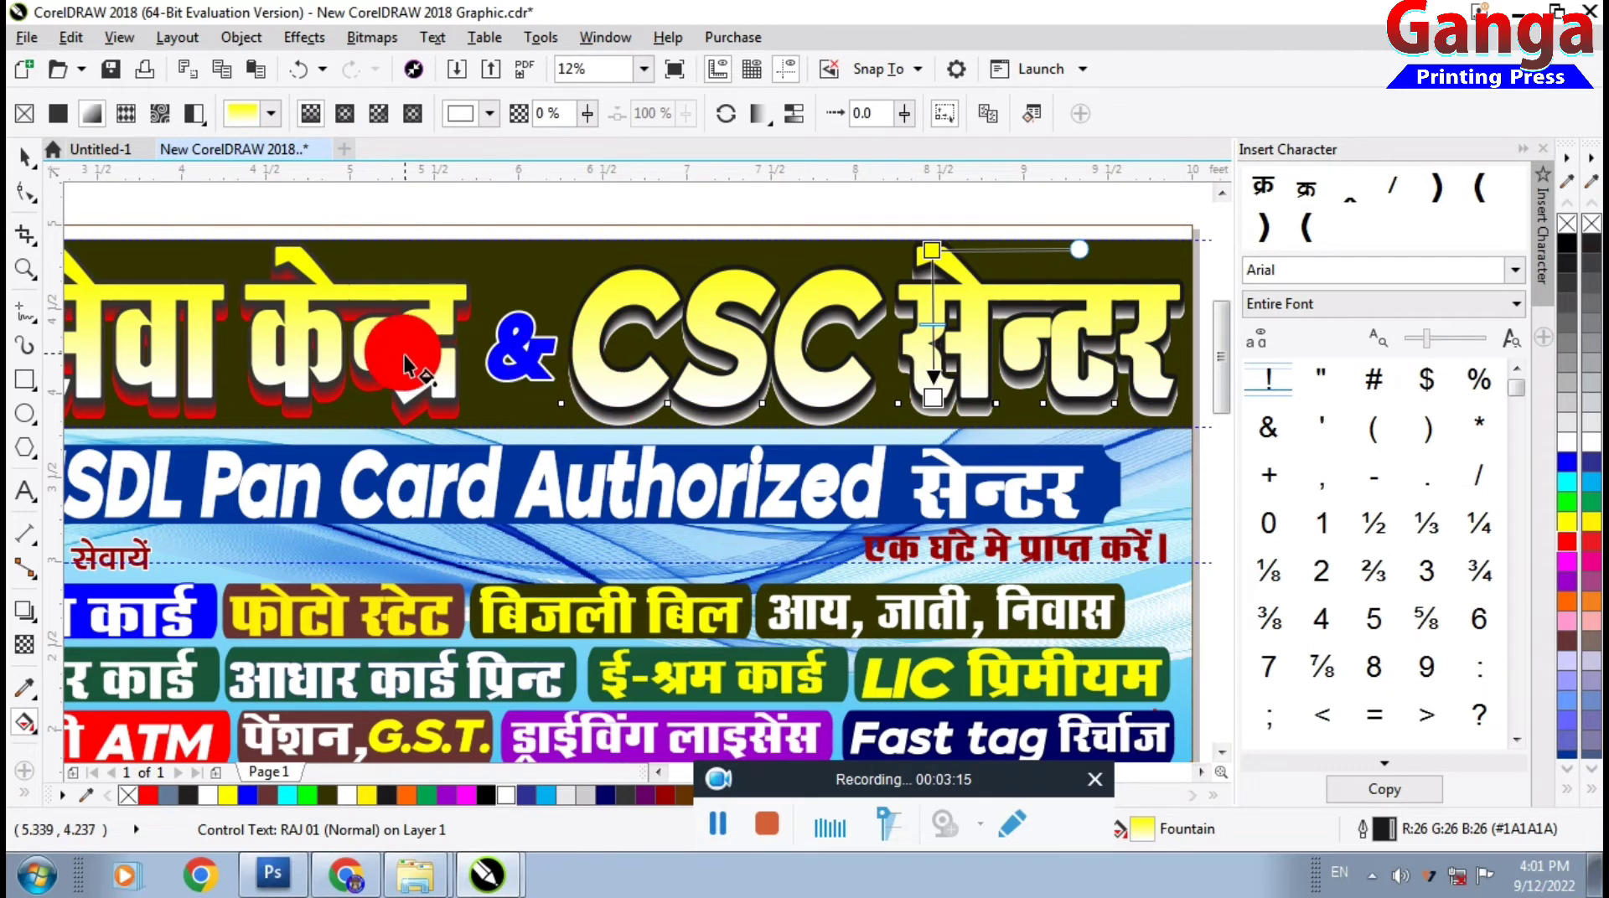
left_click(1564, 502)
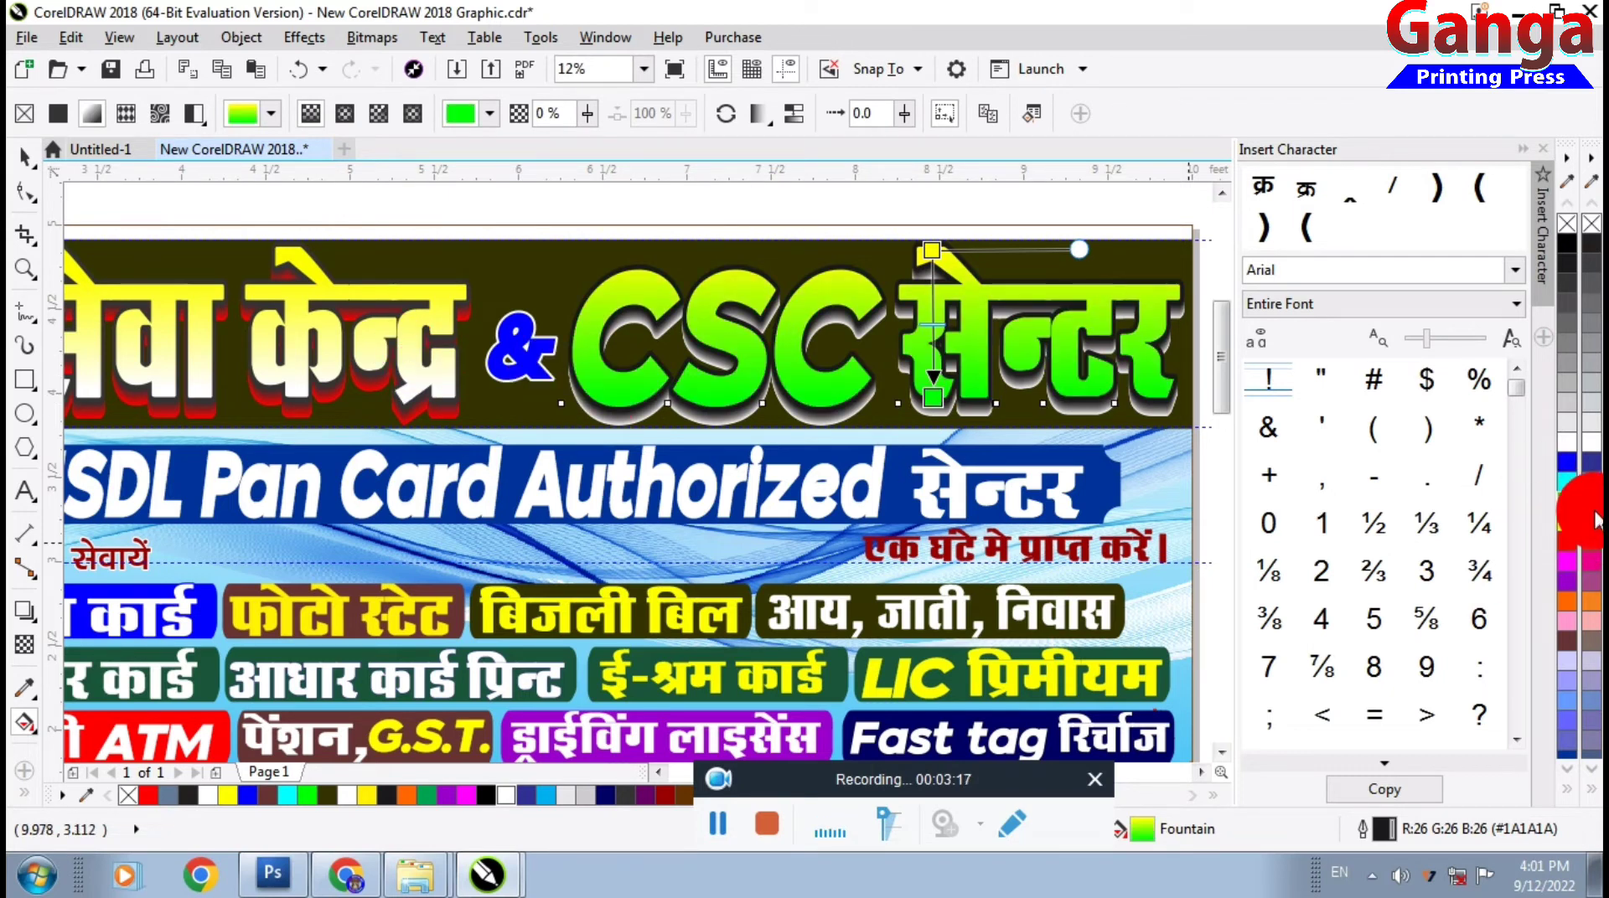
left_click(1566, 540)
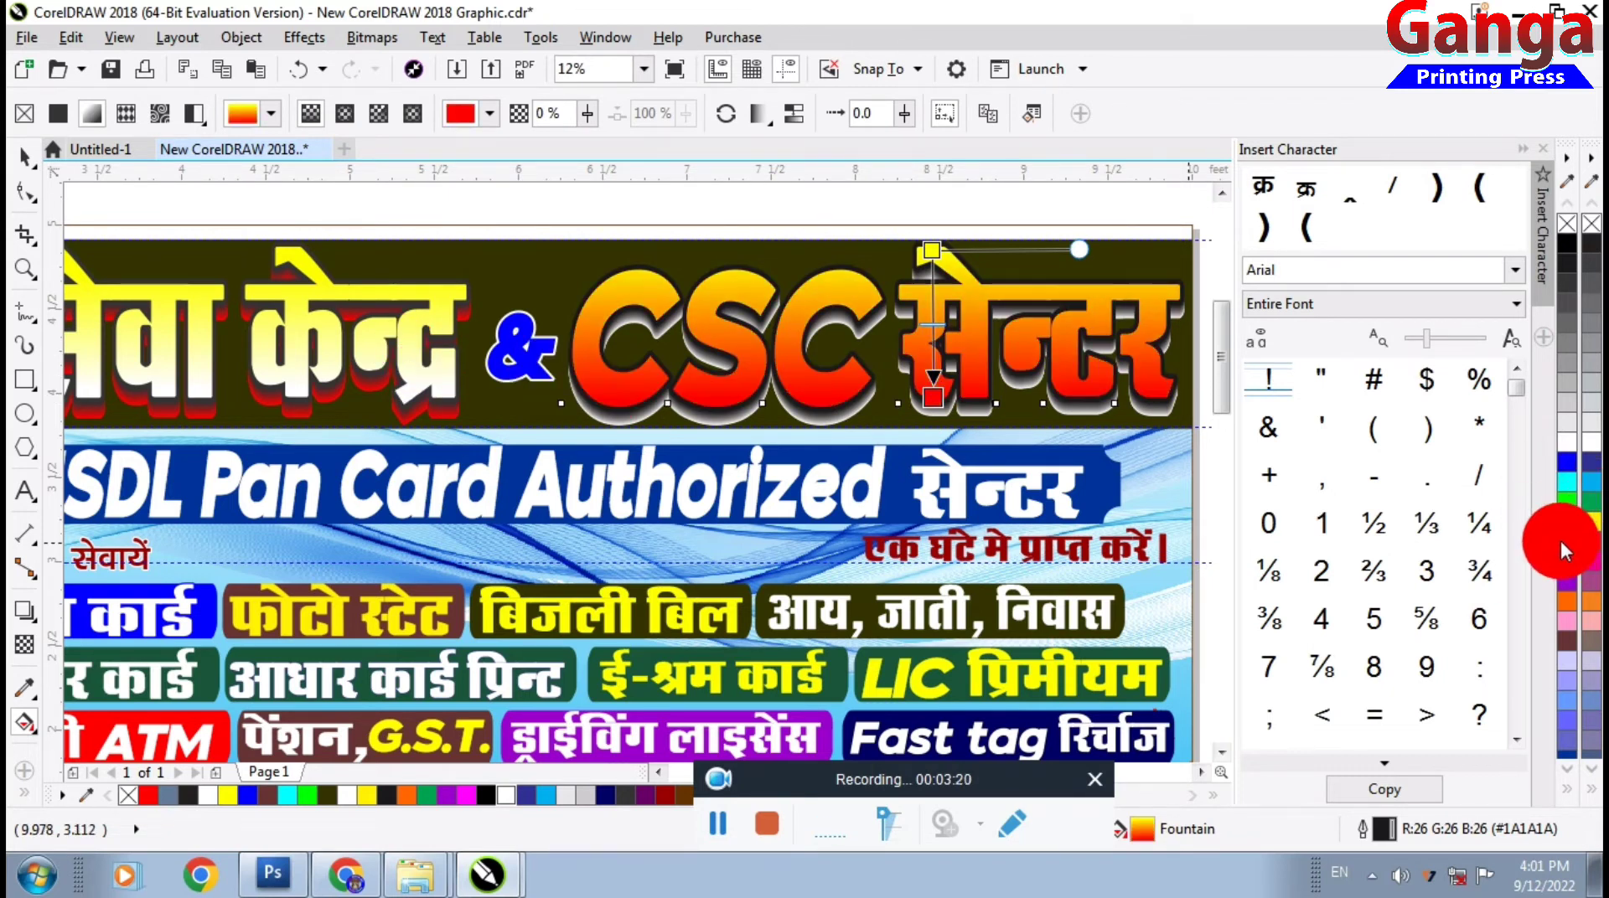
left_click(25, 157)
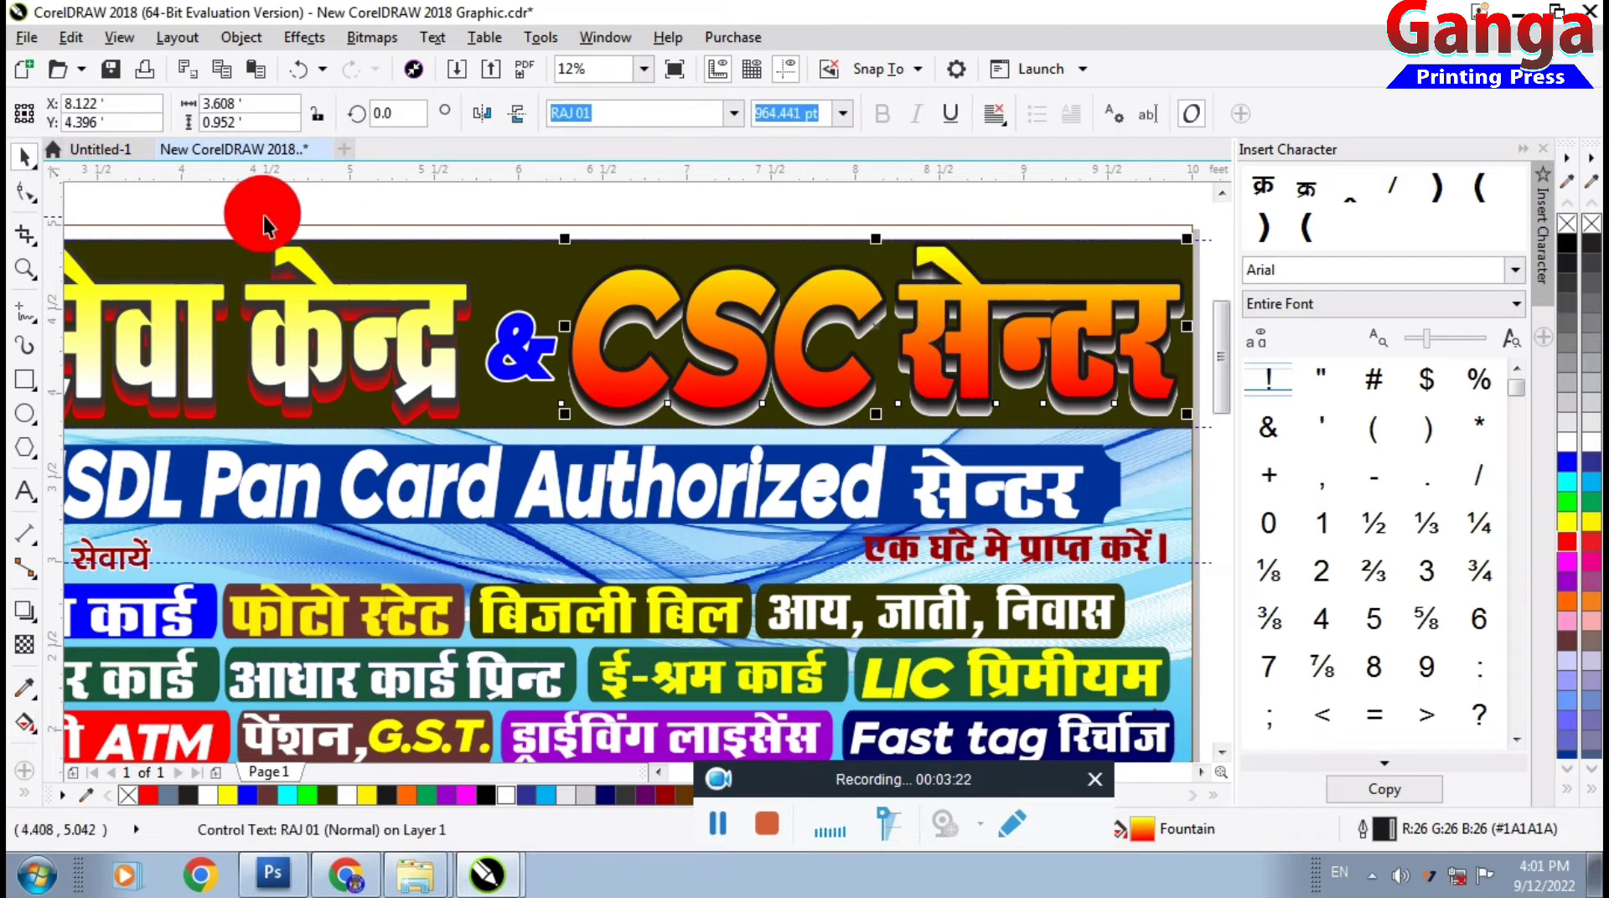
left_click(319, 203)
scroll(878, 305, "down", 2)
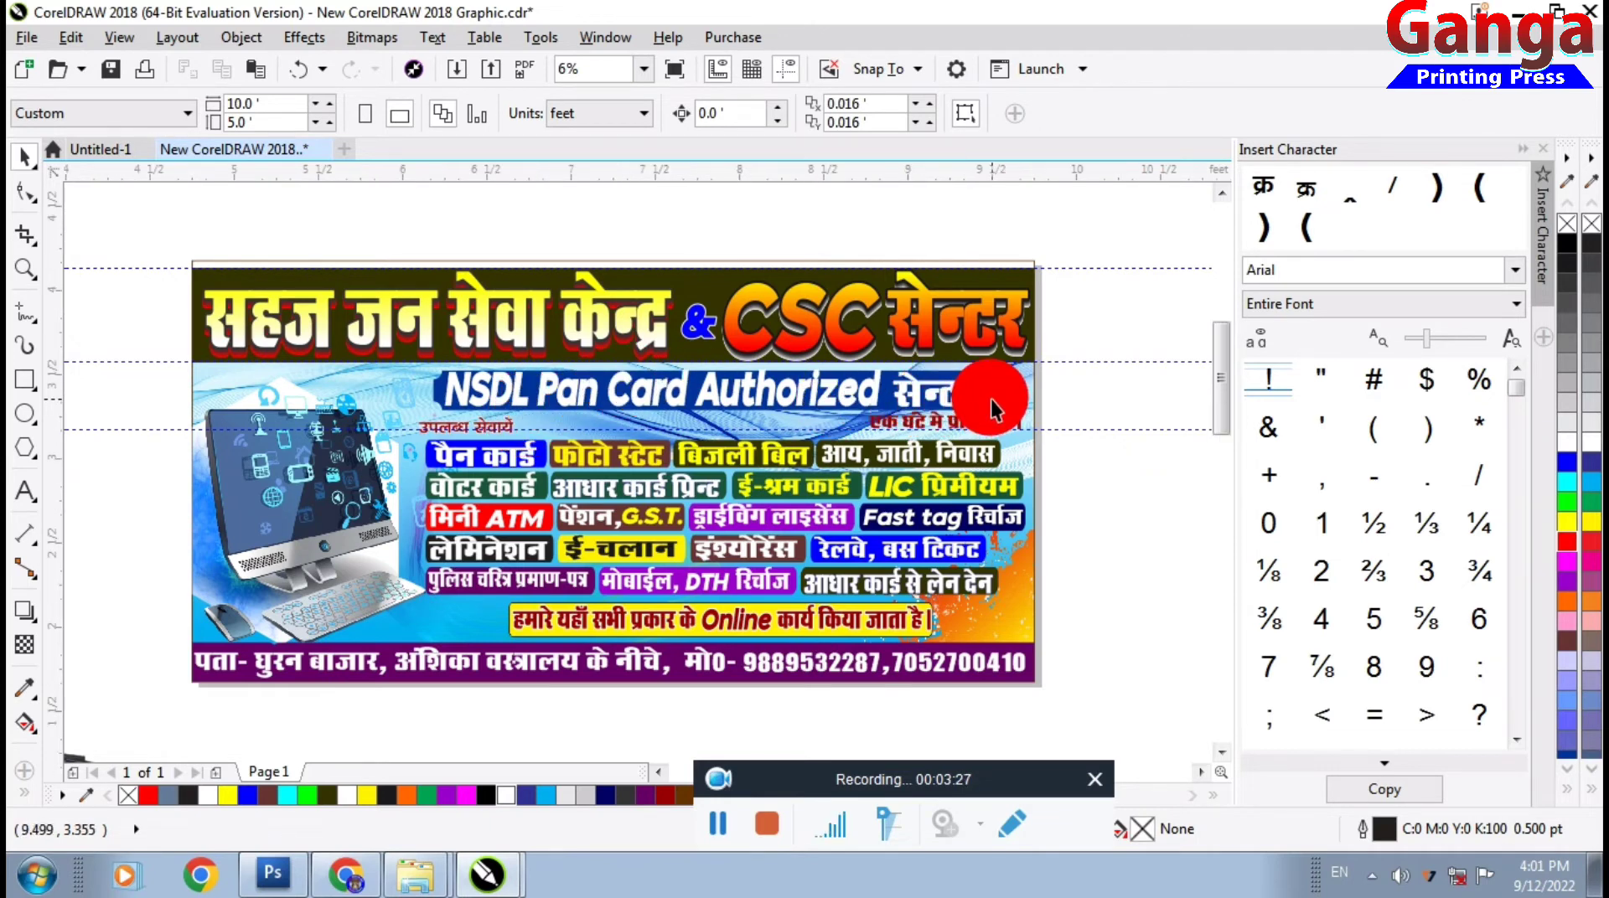
Select the blue rectangle behind "NSDL Pan Card Authorized सेन्टर" with the Shape tool and examine its corner shape
scroll(990, 398, "up", 2)
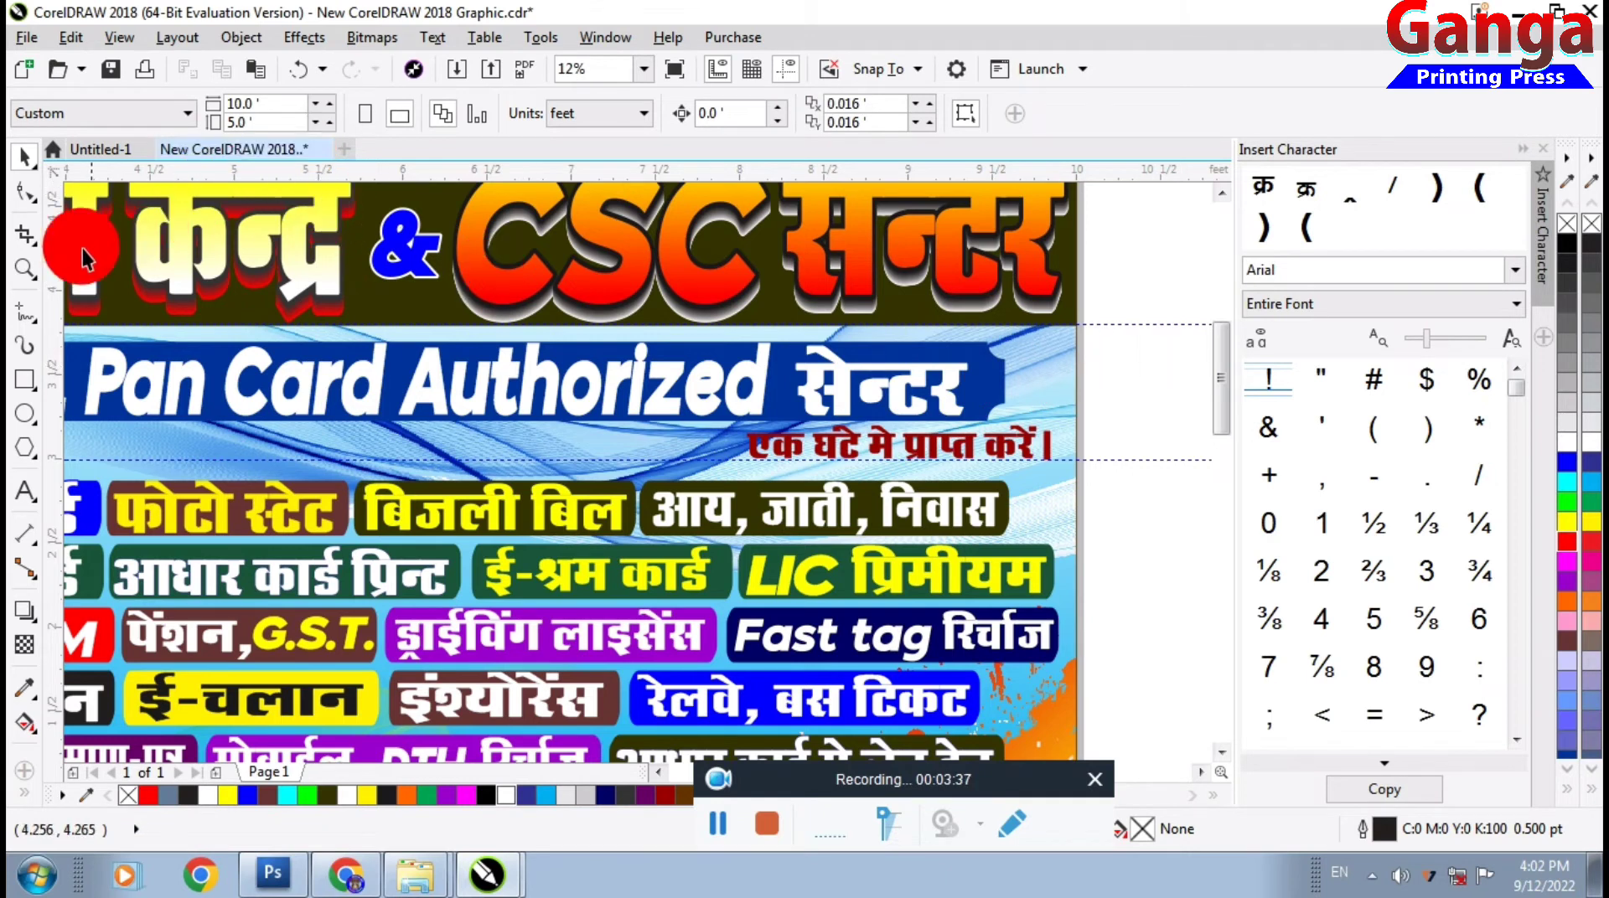
left_click(26, 192)
left_click(989, 388)
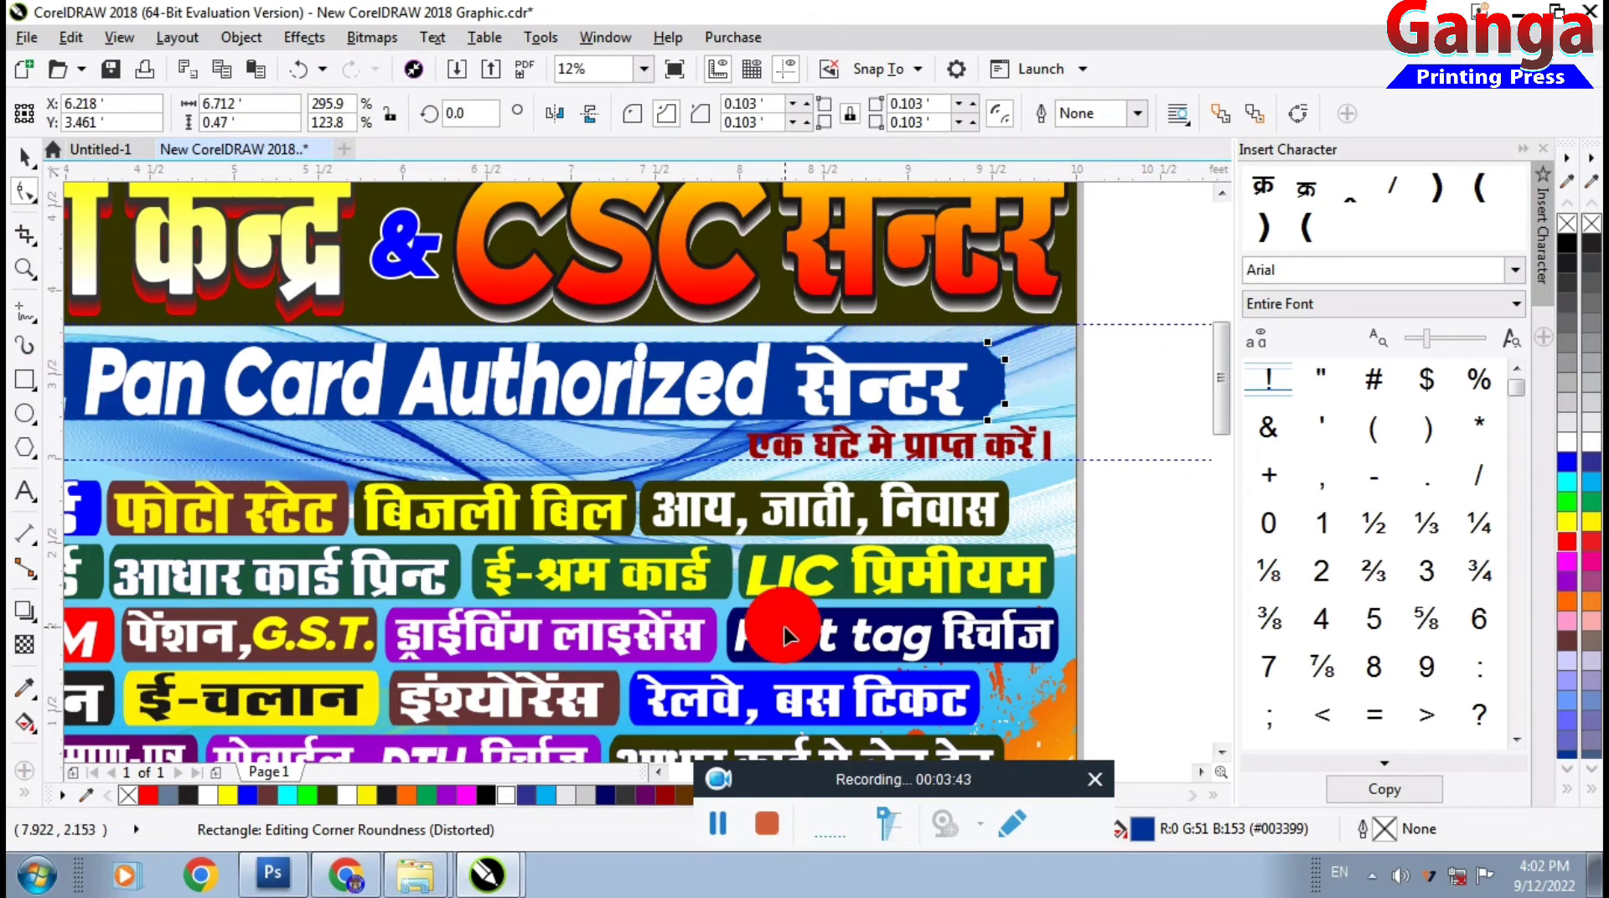
scroll(808, 641, "down", 2)
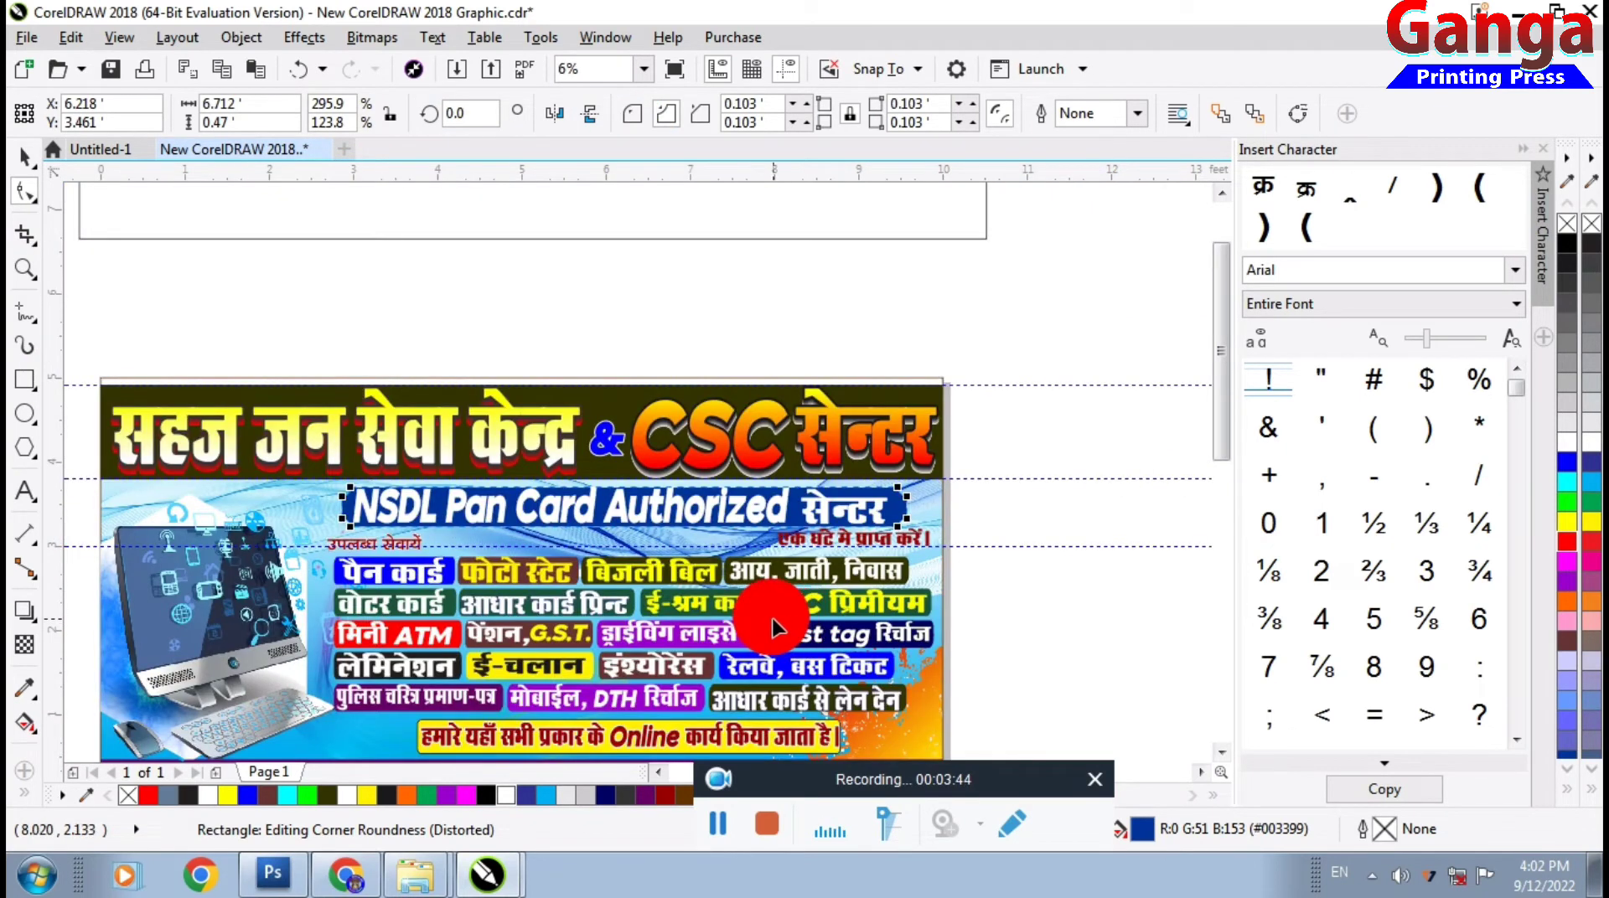
left_click(25, 164)
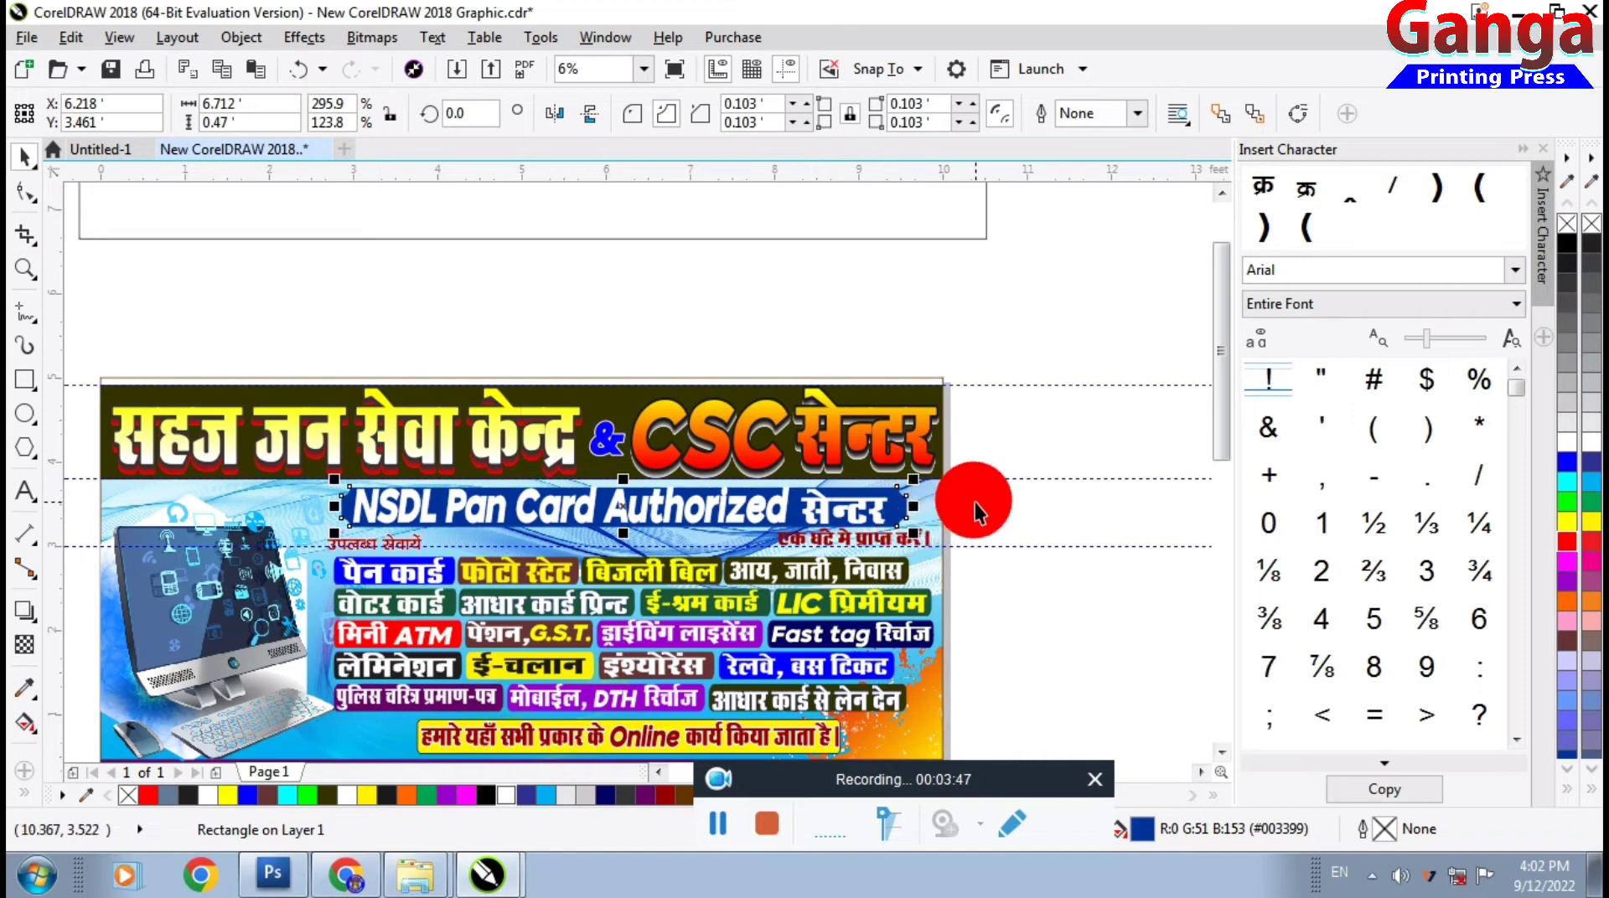
left_click(987, 532)
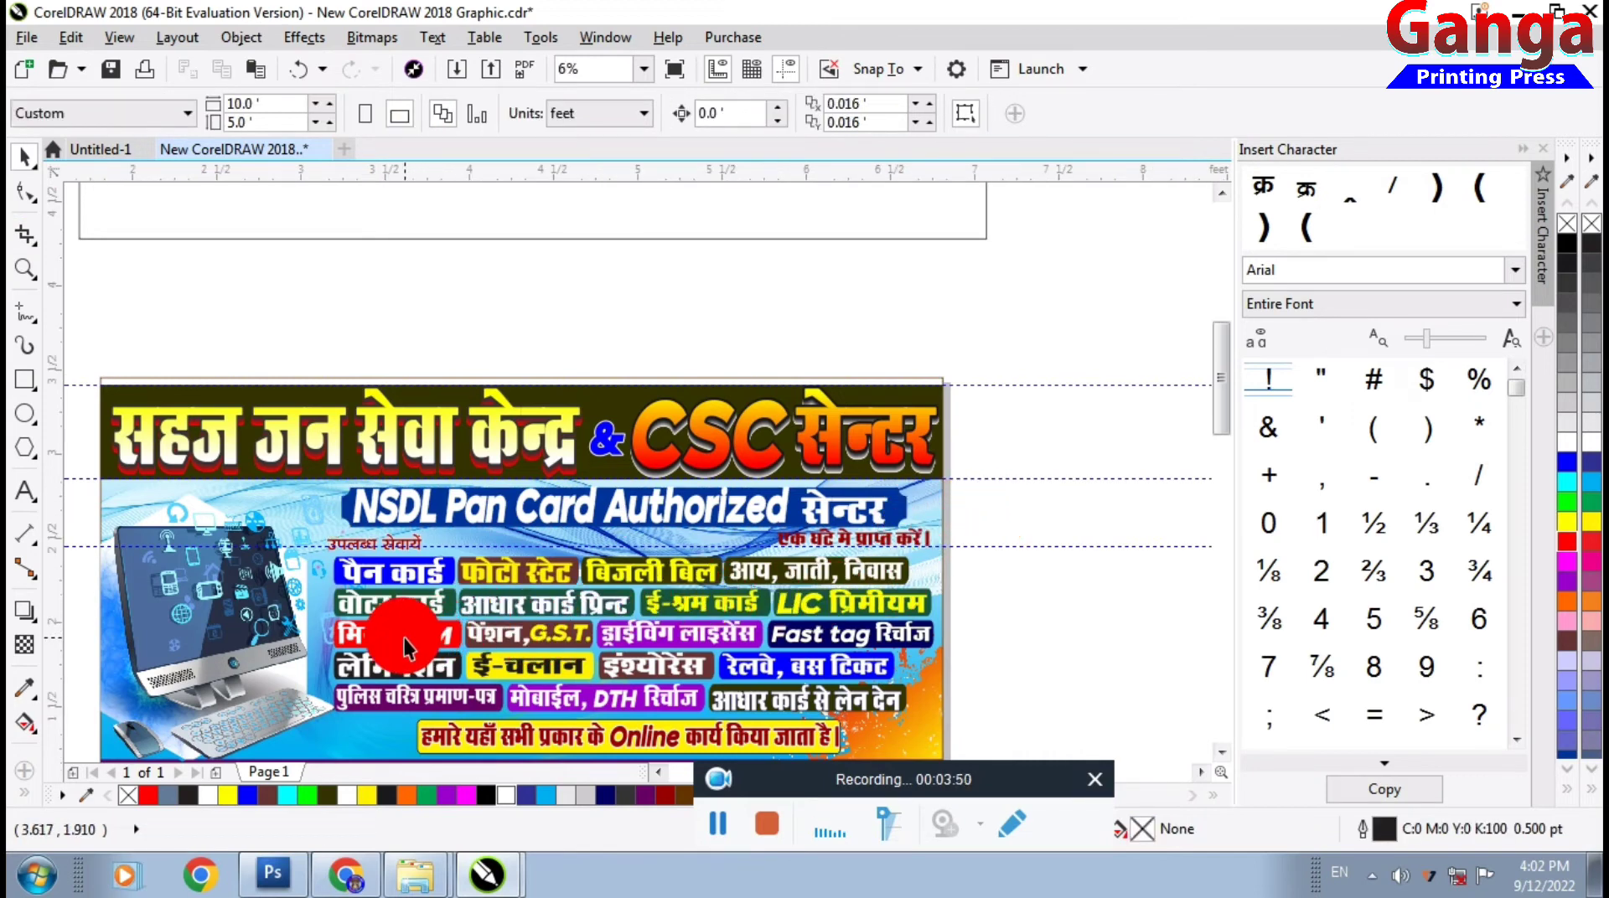
Recolour the background of the "आधार कार्ड से लेन देन" service label, trying green shades and ending with red
scroll(406, 635, "up", 2)
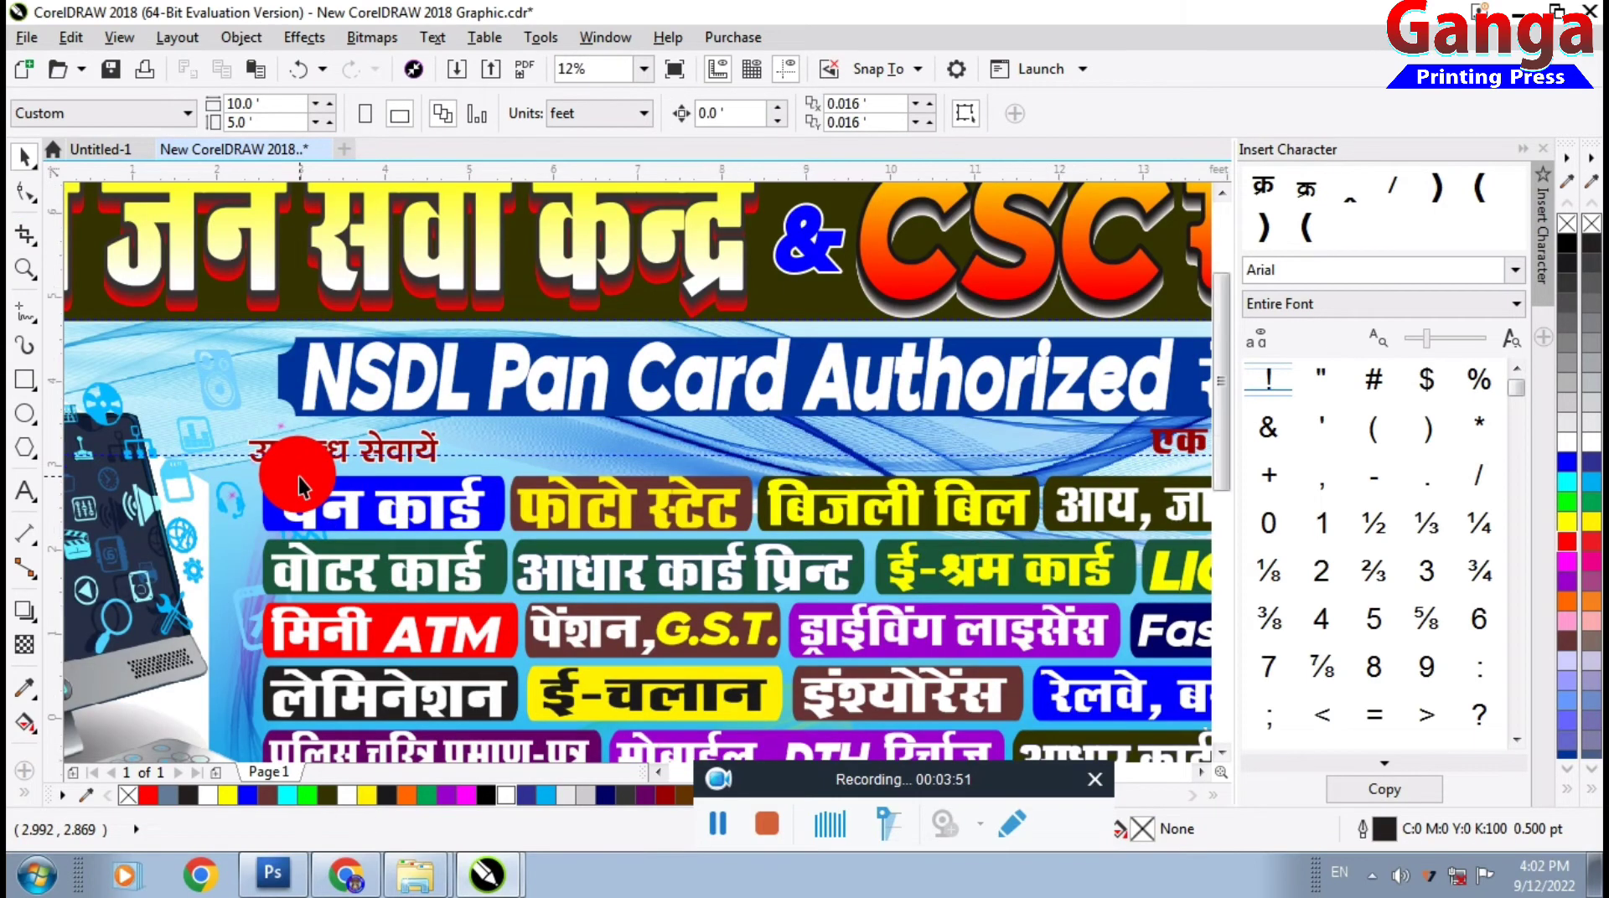
scroll(298, 475, "down", 2)
scroll(800, 632, "up", 4)
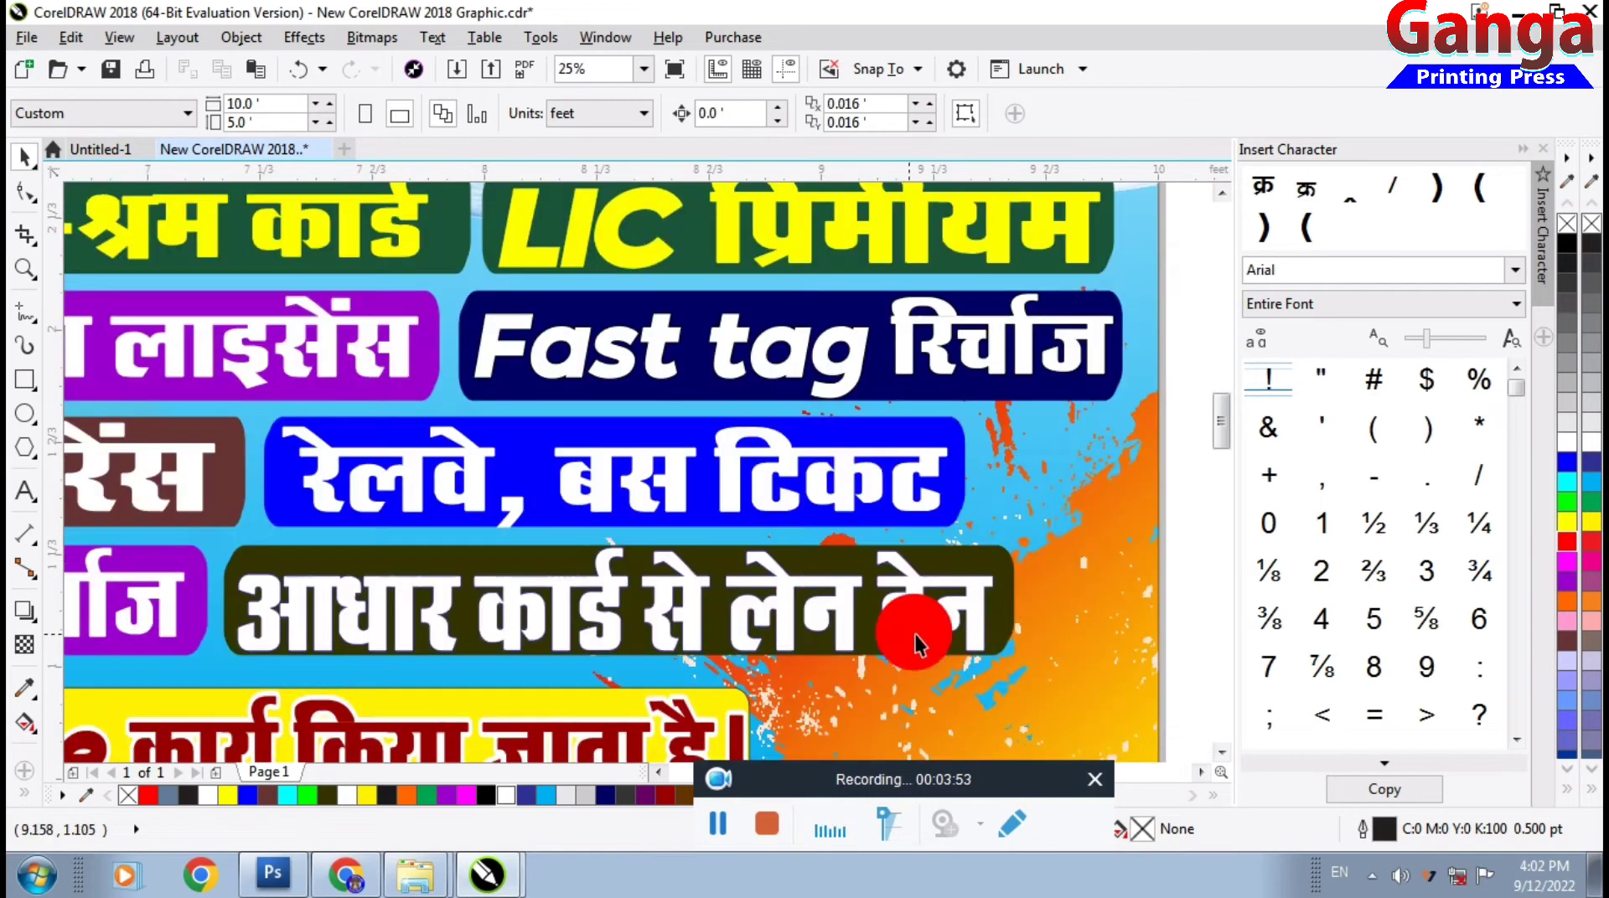
left_click(1011, 547)
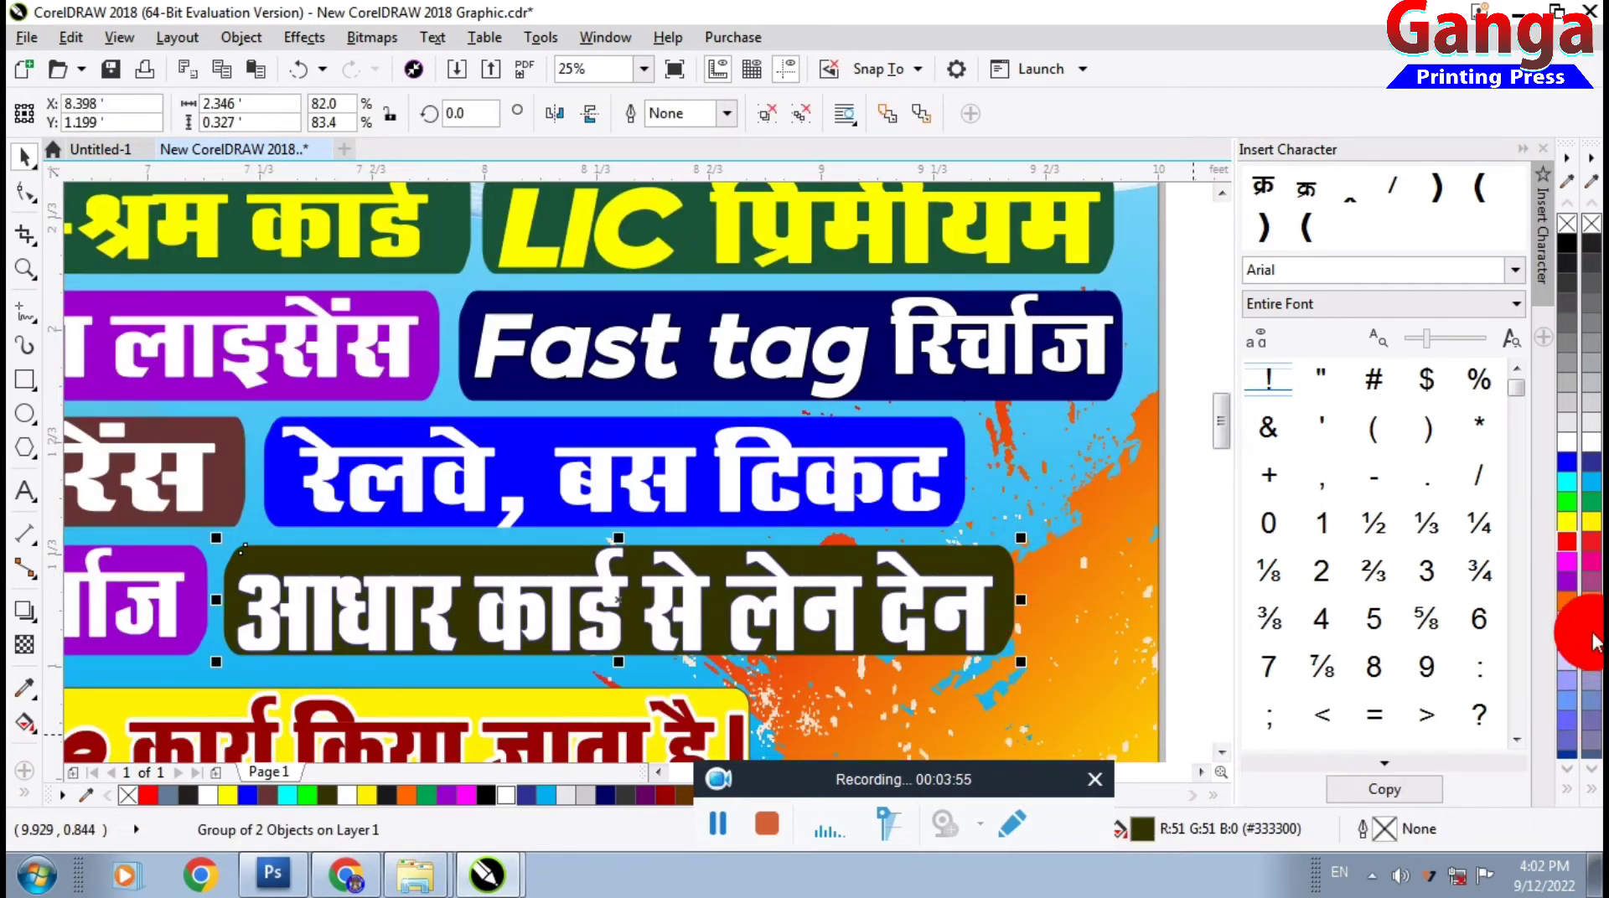
left_click(1564, 584)
left_click(1592, 490)
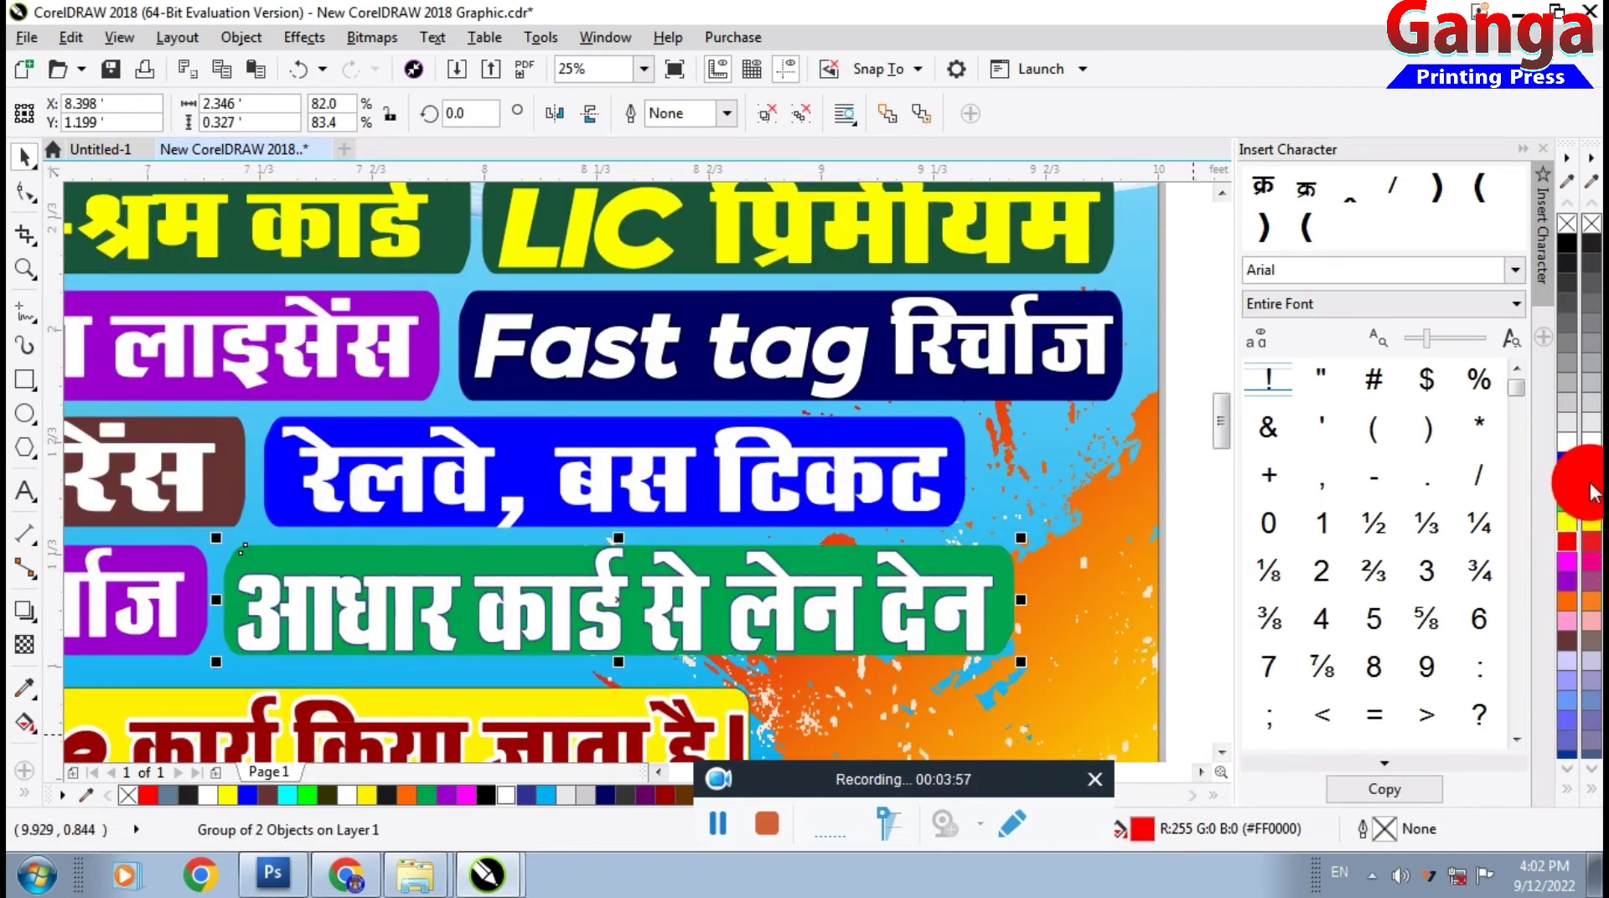
left_click(1566, 542)
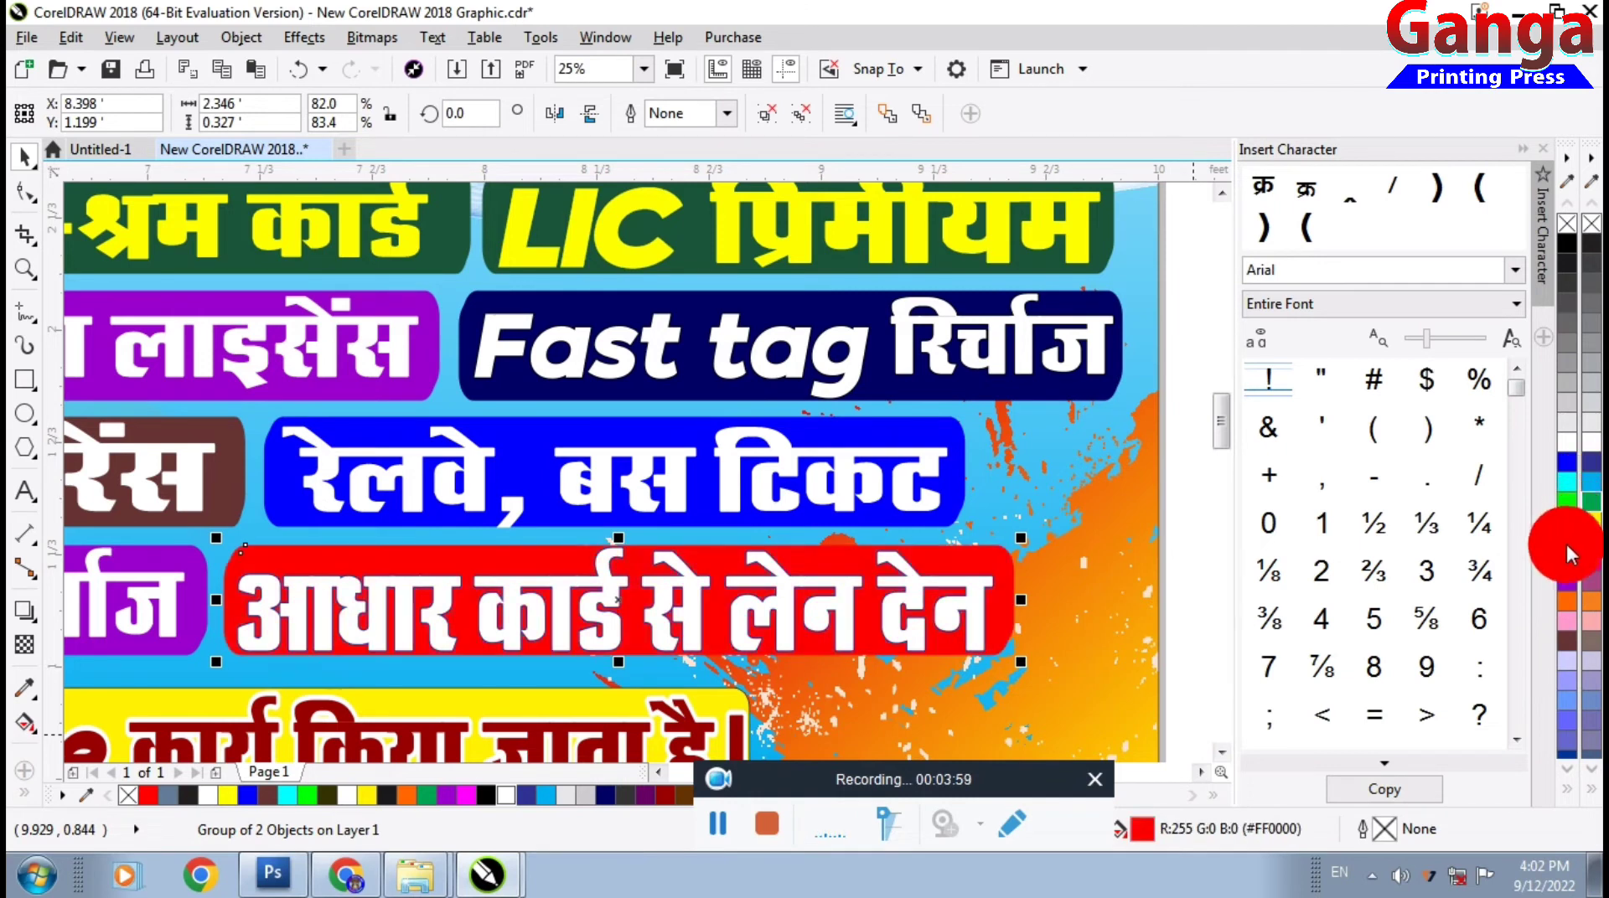
left_click(1566, 499)
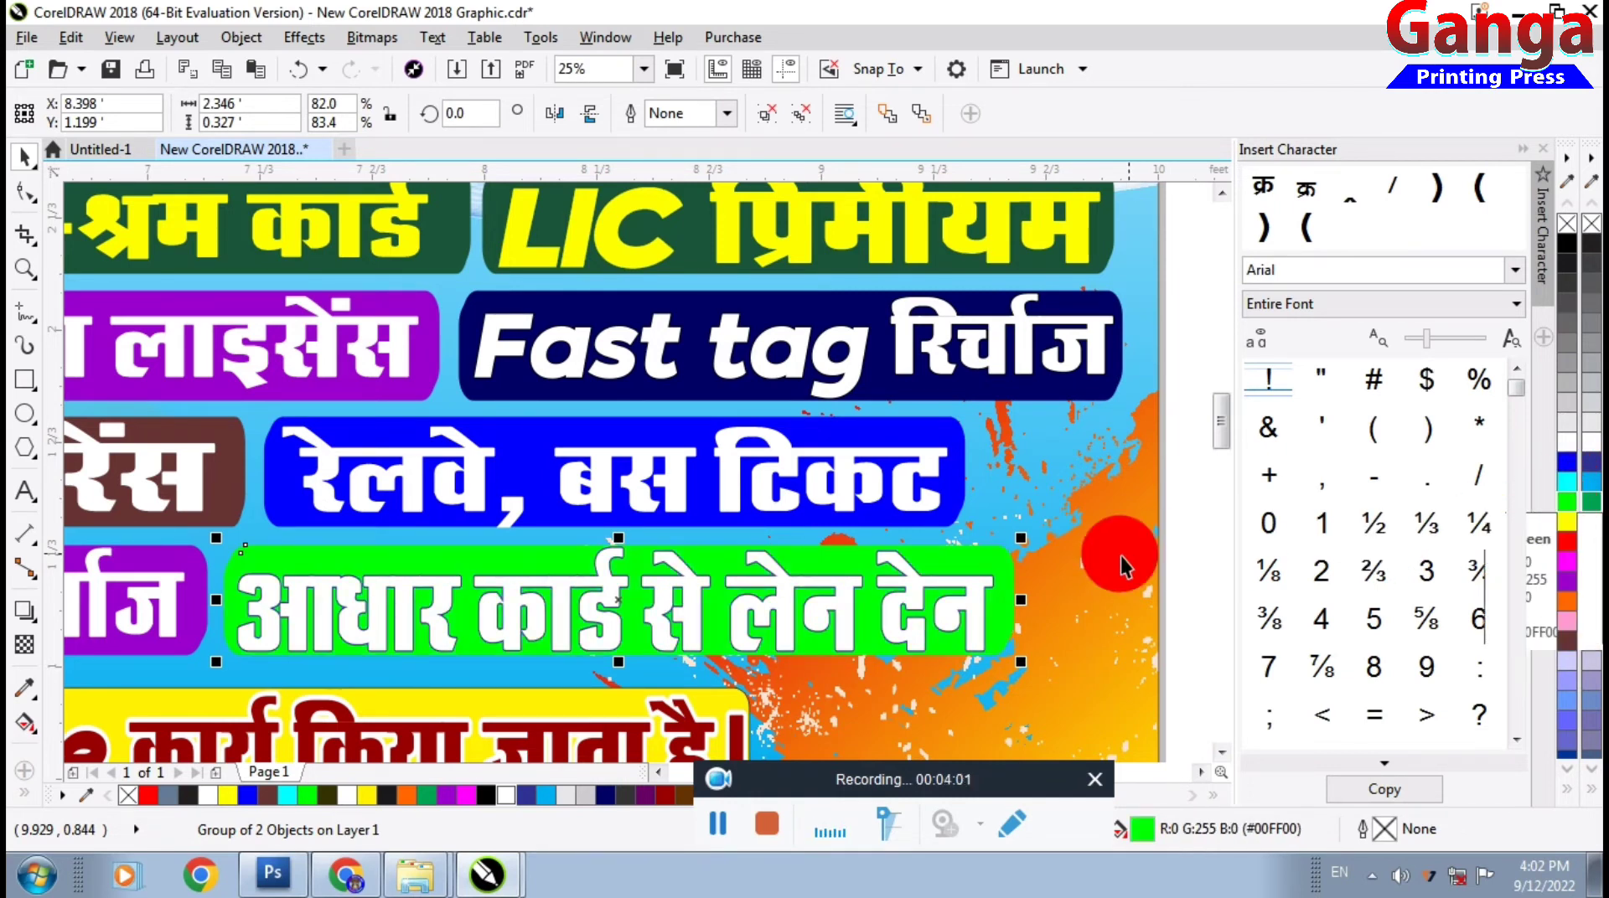
left_click(1591, 507)
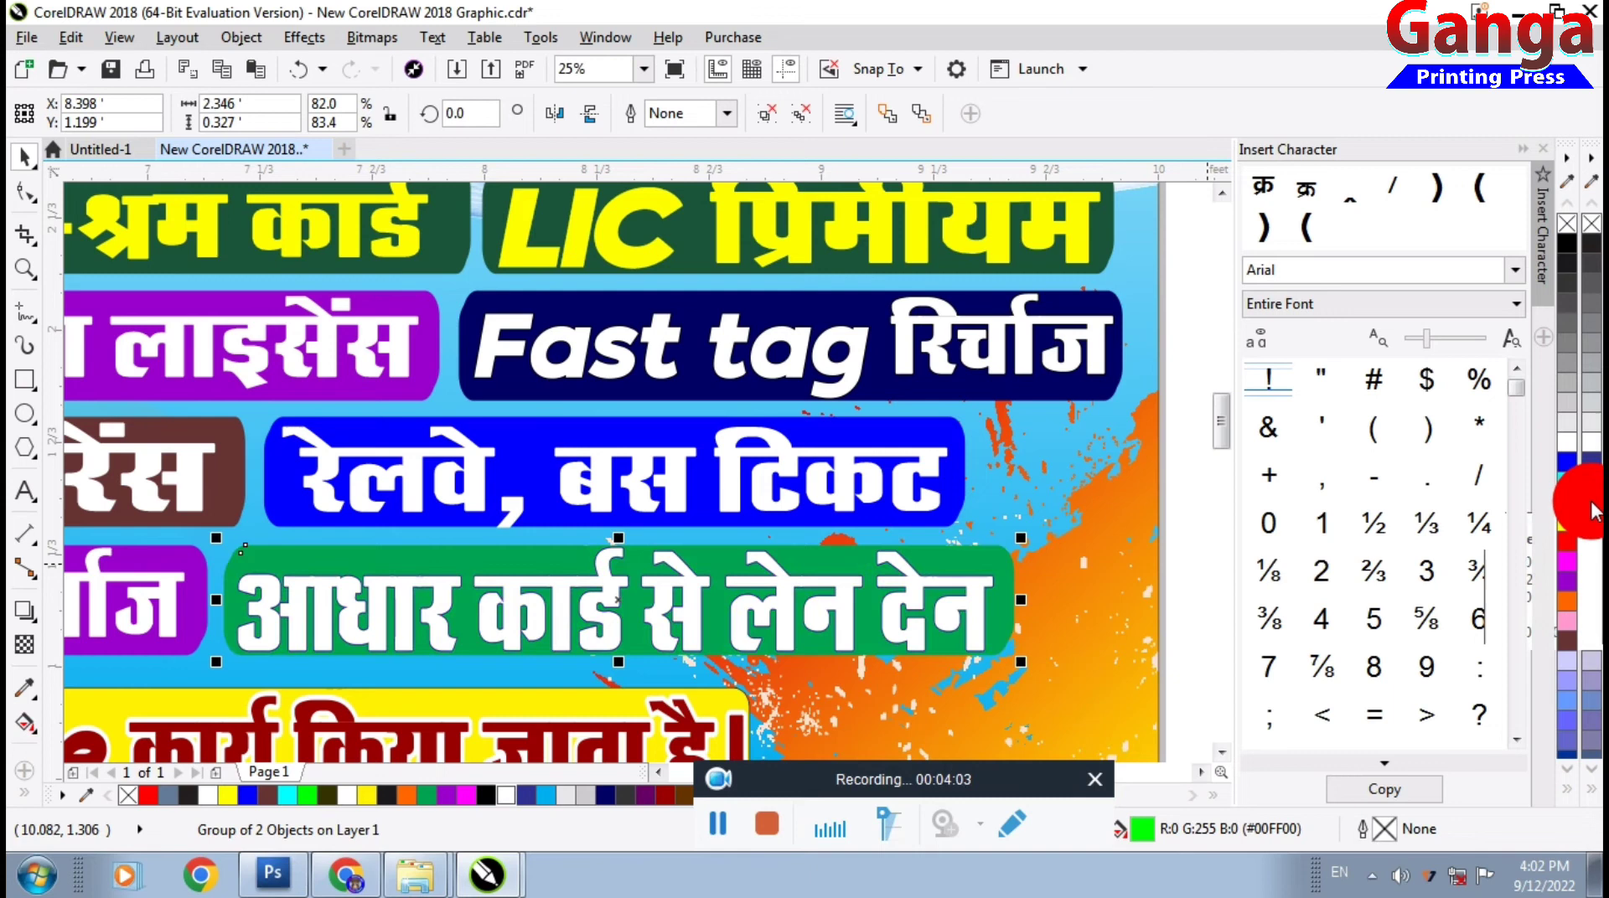
left_click(1560, 541)
scroll(766, 514, "down", 3)
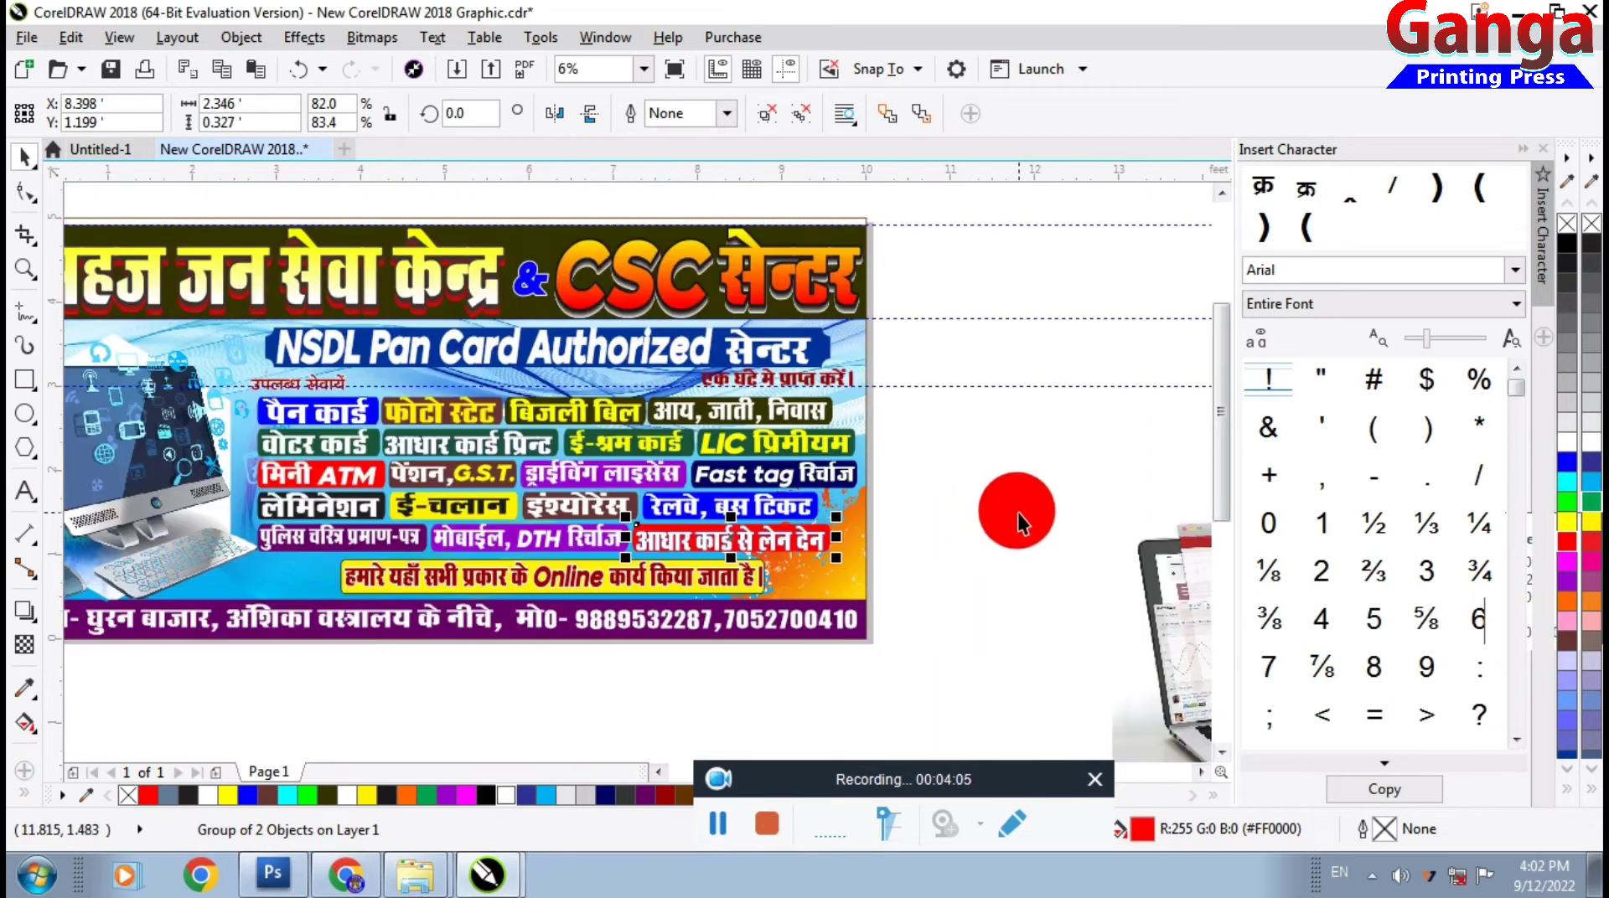
left_click(1018, 520)
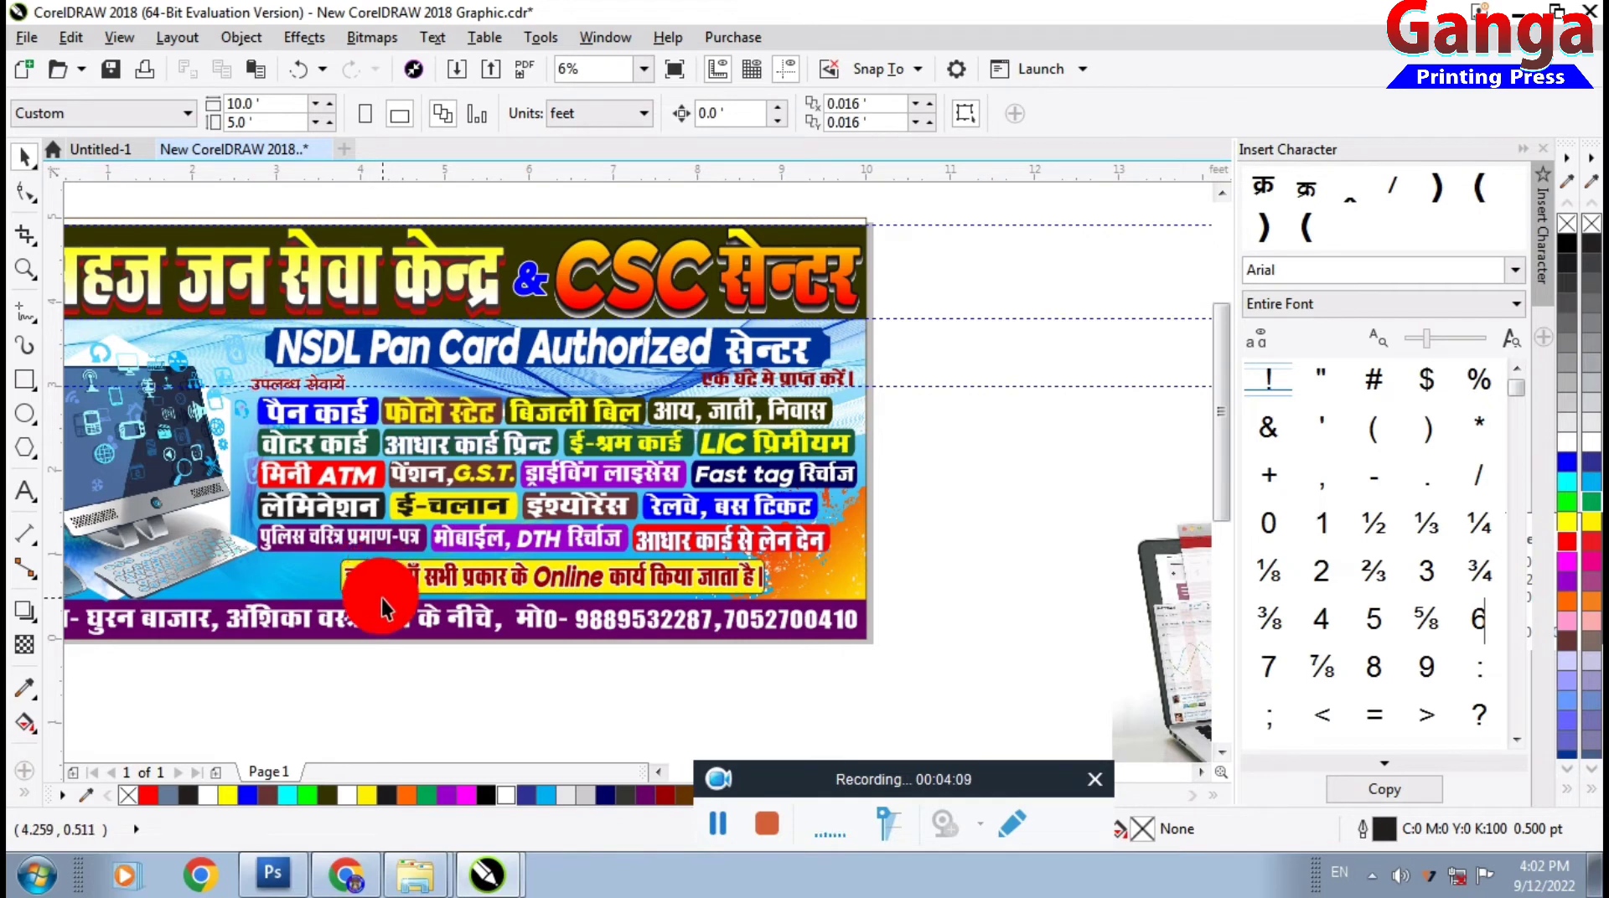
Open the banner's PowerClip contents, try moving the colourful swirl and blue wave bitmaps, and undo the moves
scroll(475, 622, "down", 1)
left_click(800, 503)
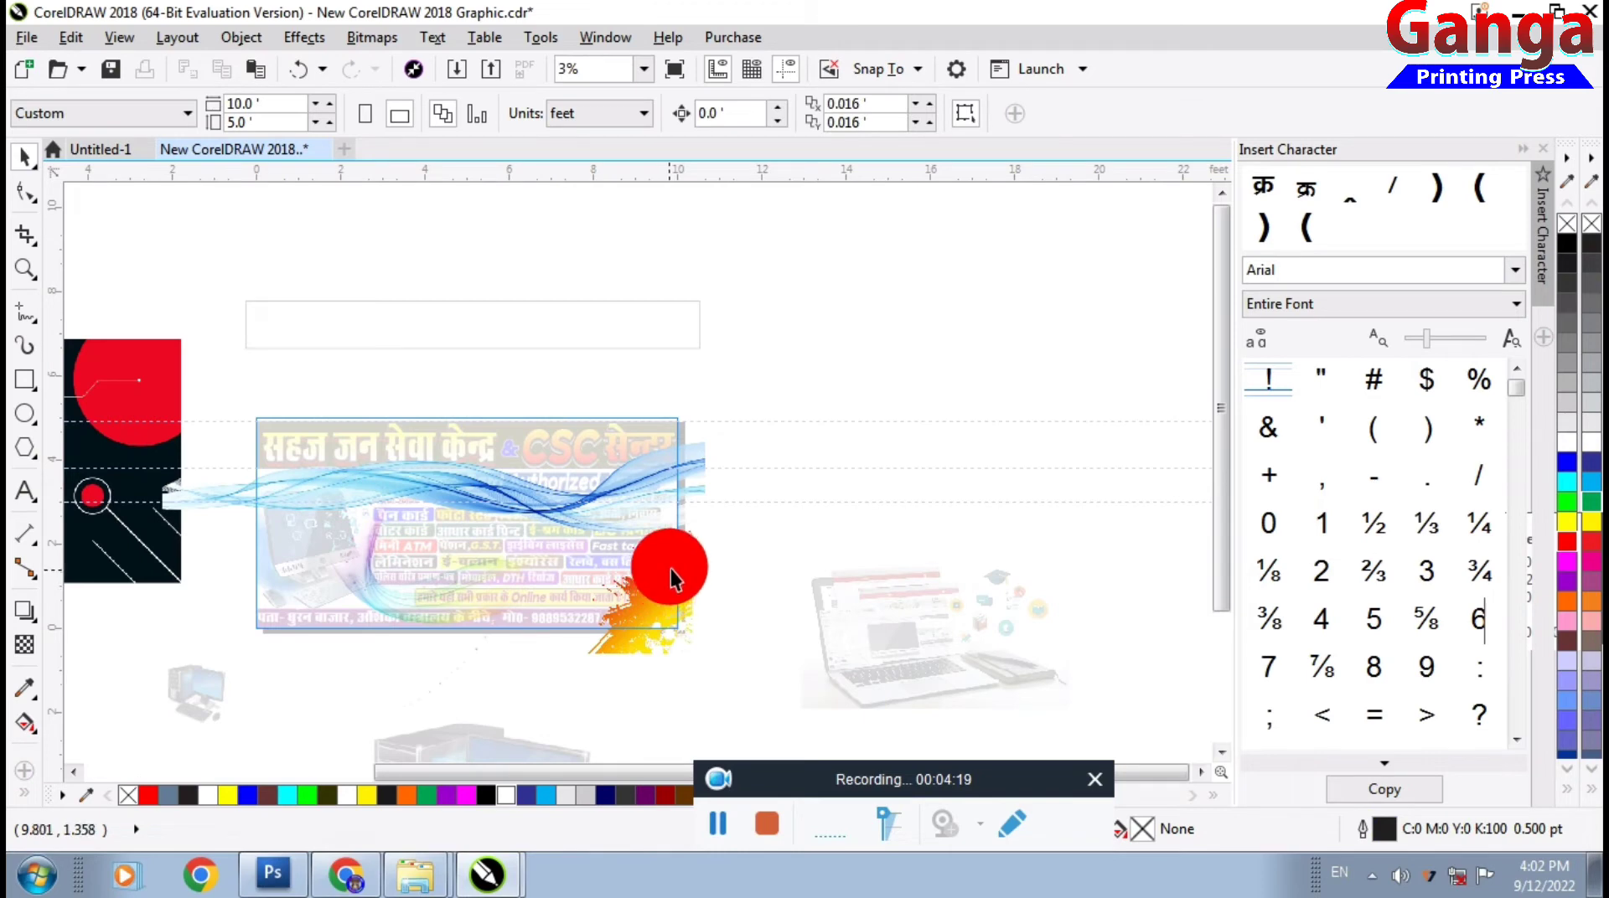
scroll(477, 516, "up", 2)
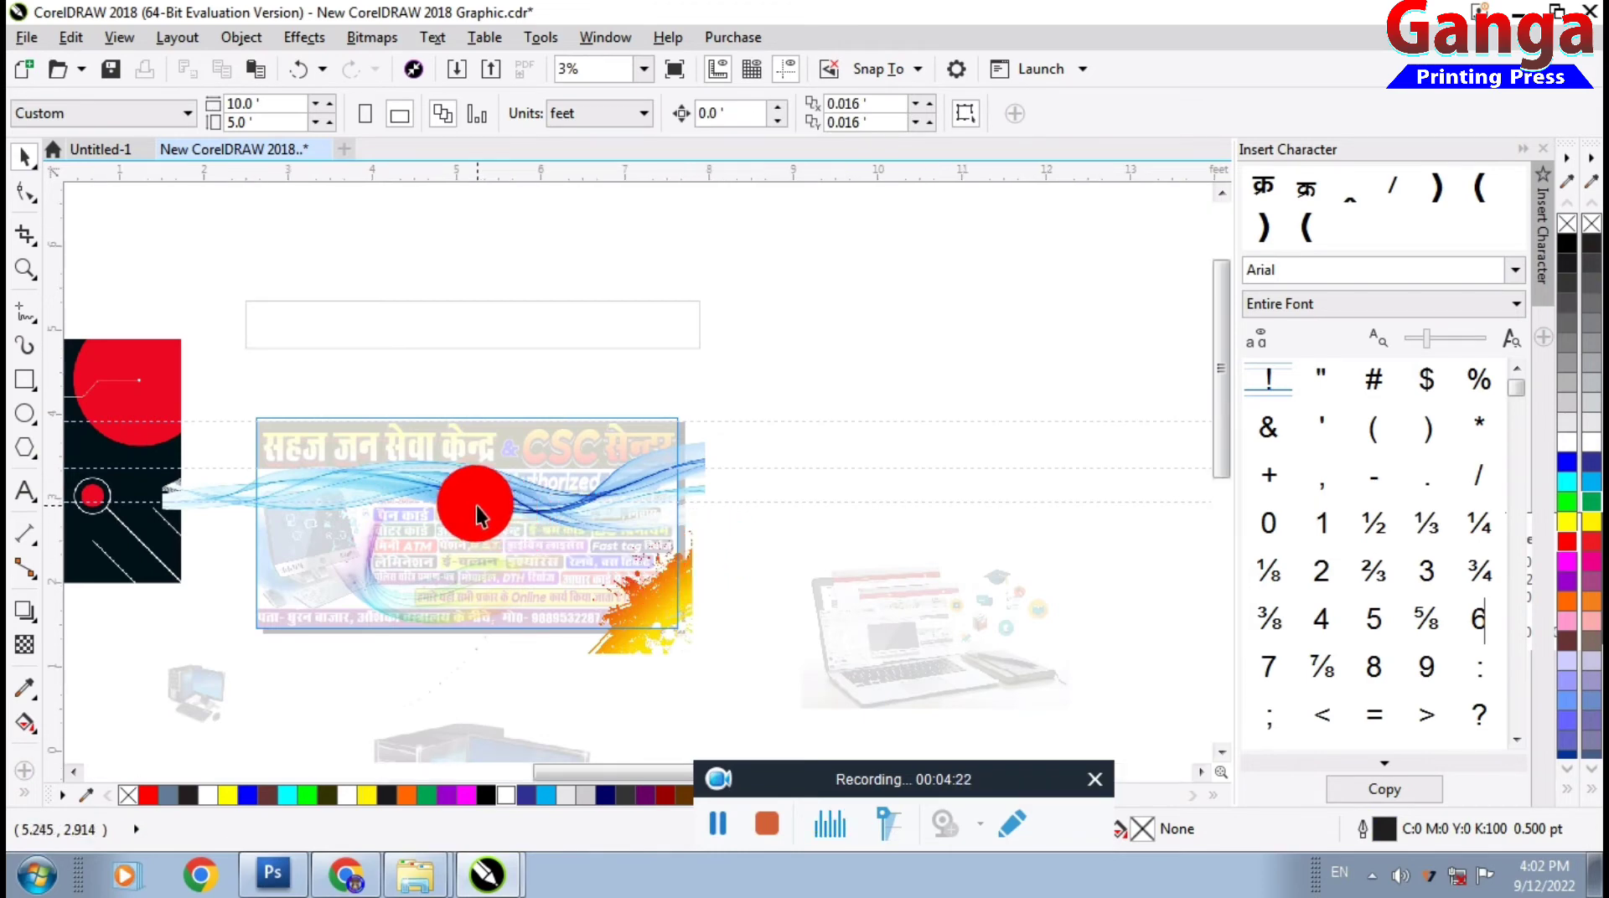
left_click(458, 481)
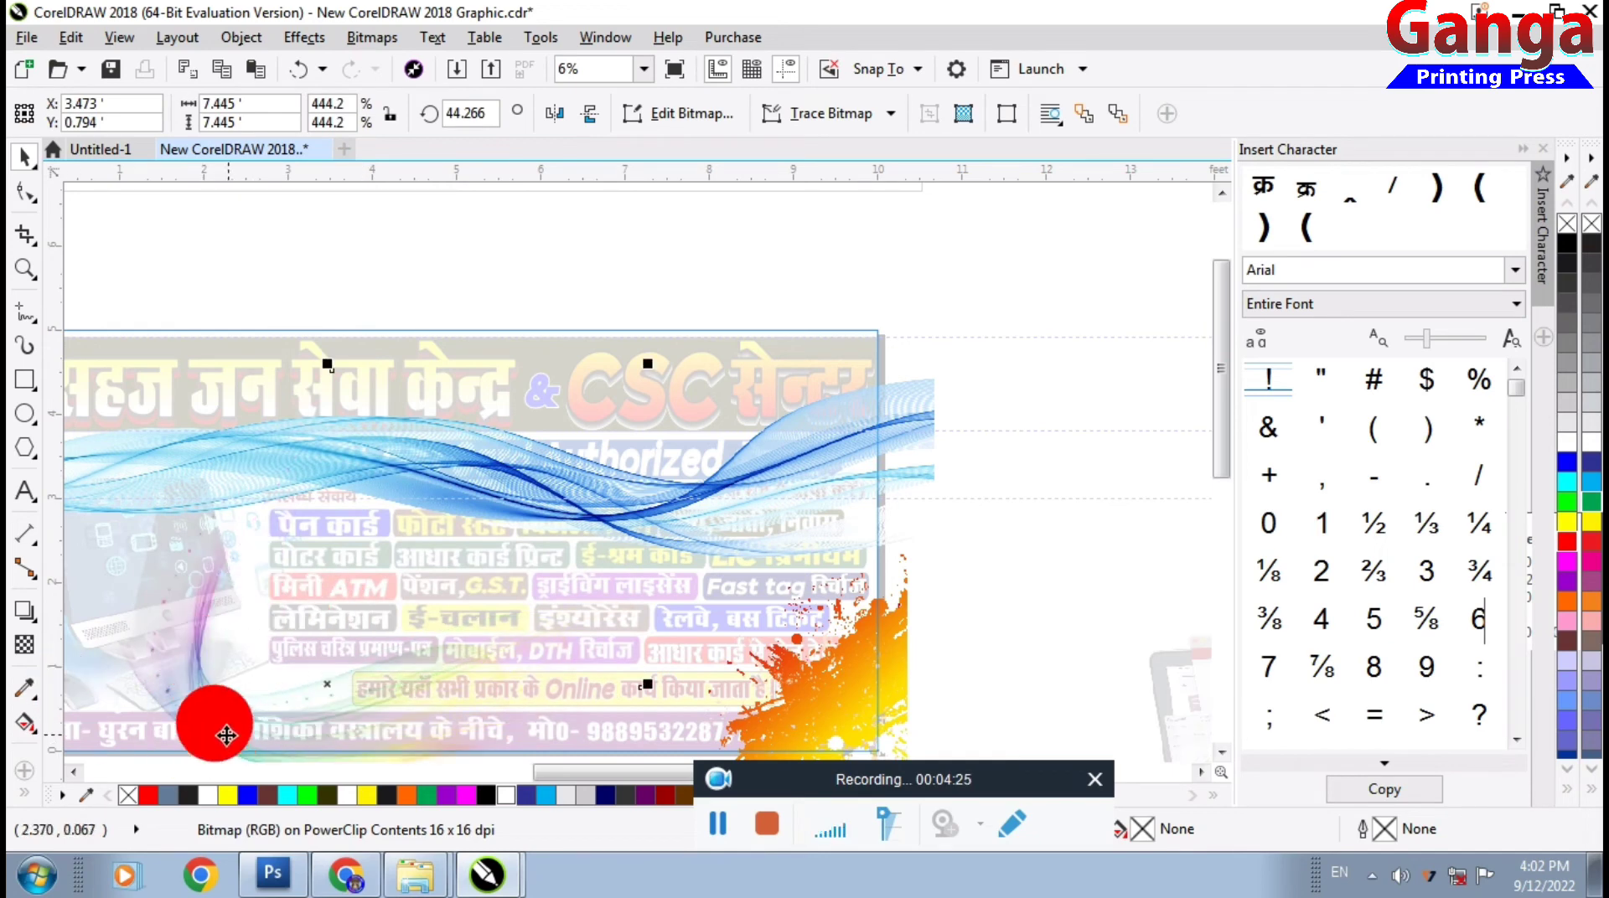
left_click(897, 410)
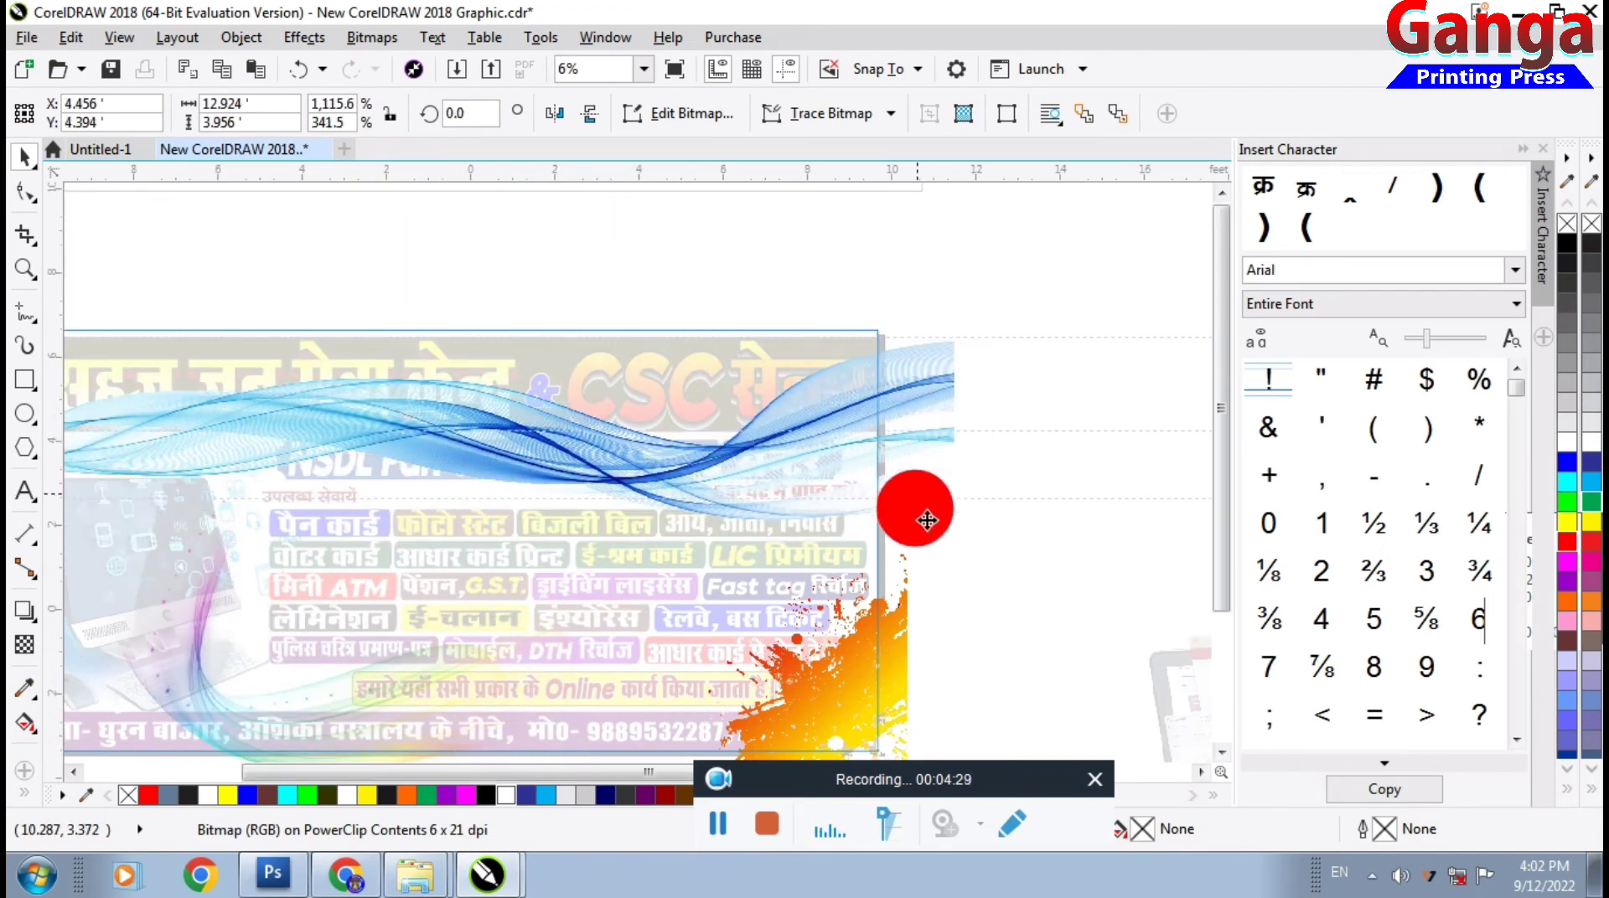
scroll(922, 528, "down", 2)
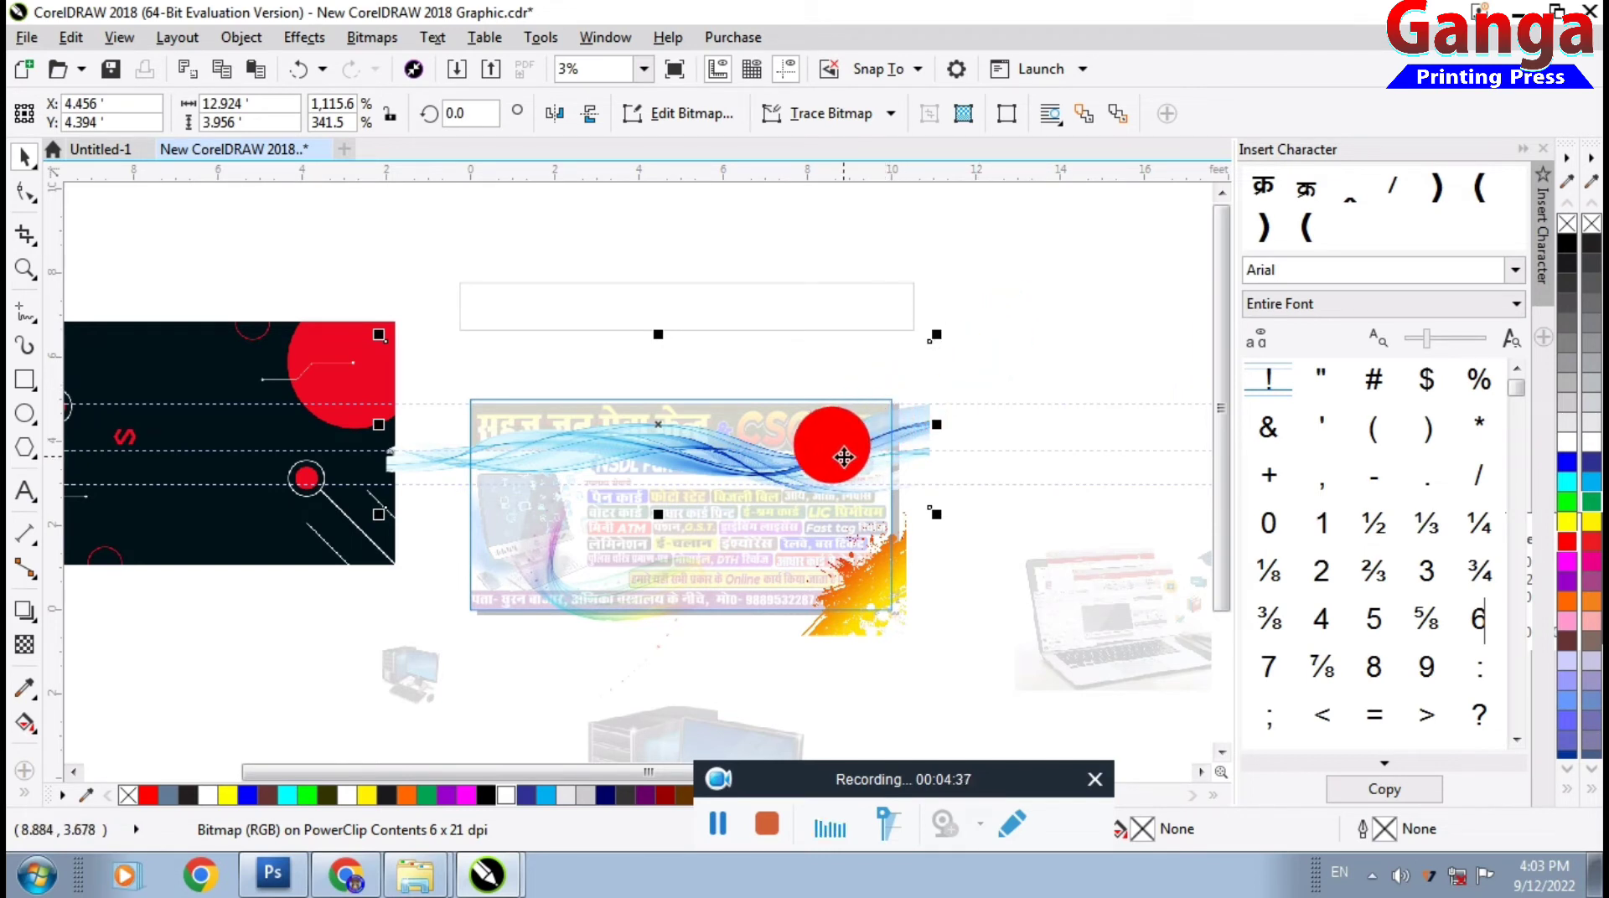
left_click_drag(844, 456, 844, 465)
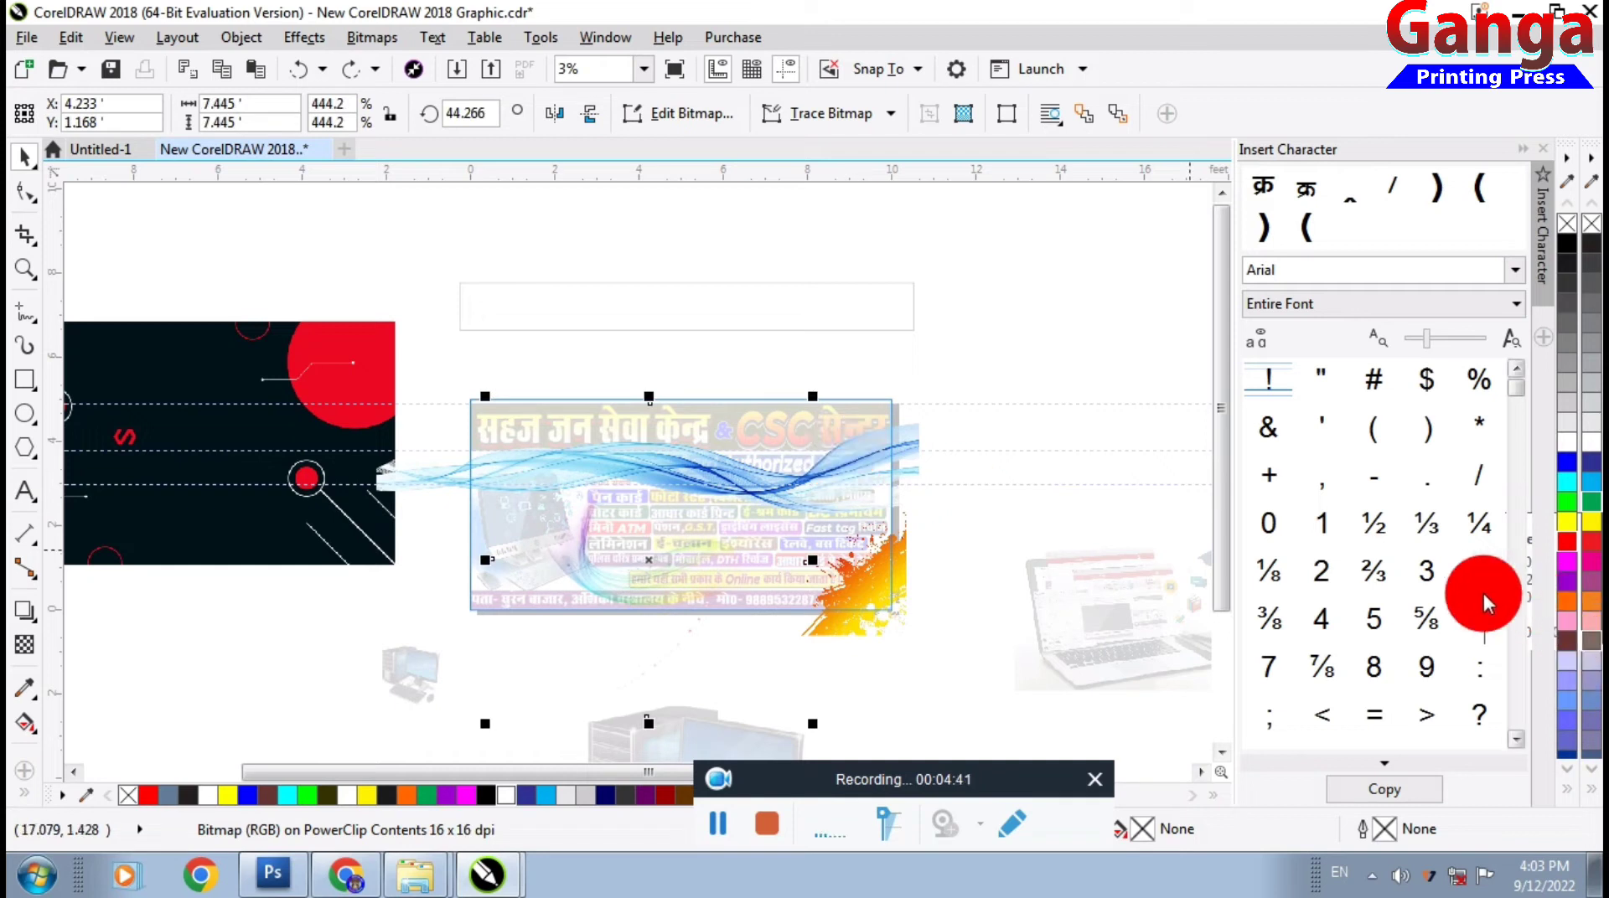
left_click(1020, 535)
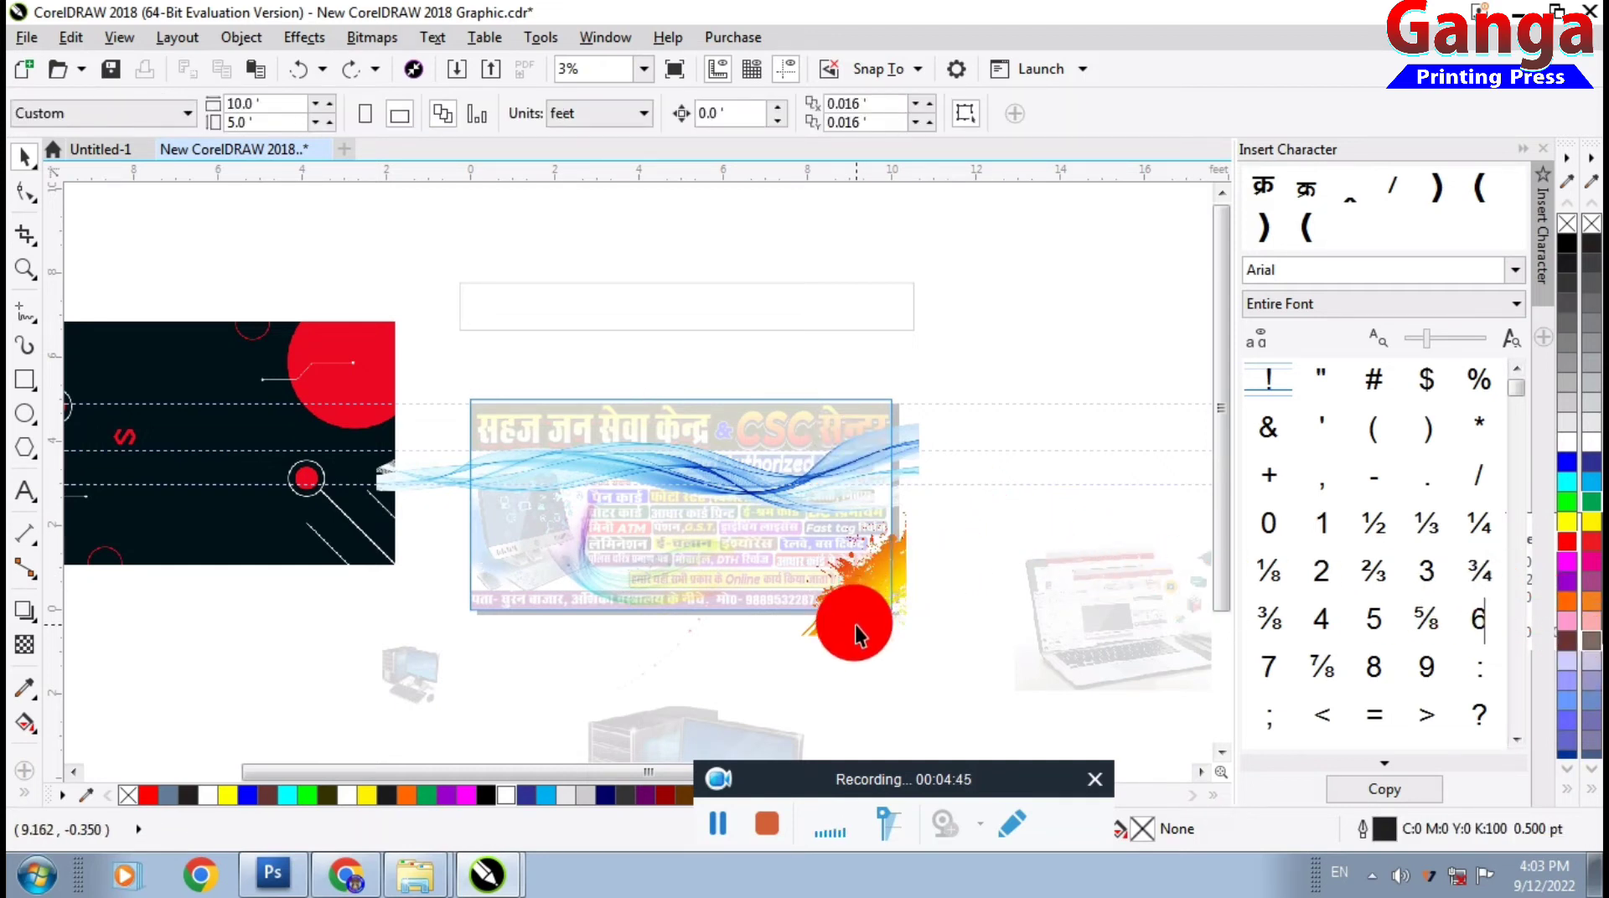
Move the orange paint splash bitmap to about X 10.1 ft, Y 0.3 ft and undo the move
scroll(857, 632, "up", 1)
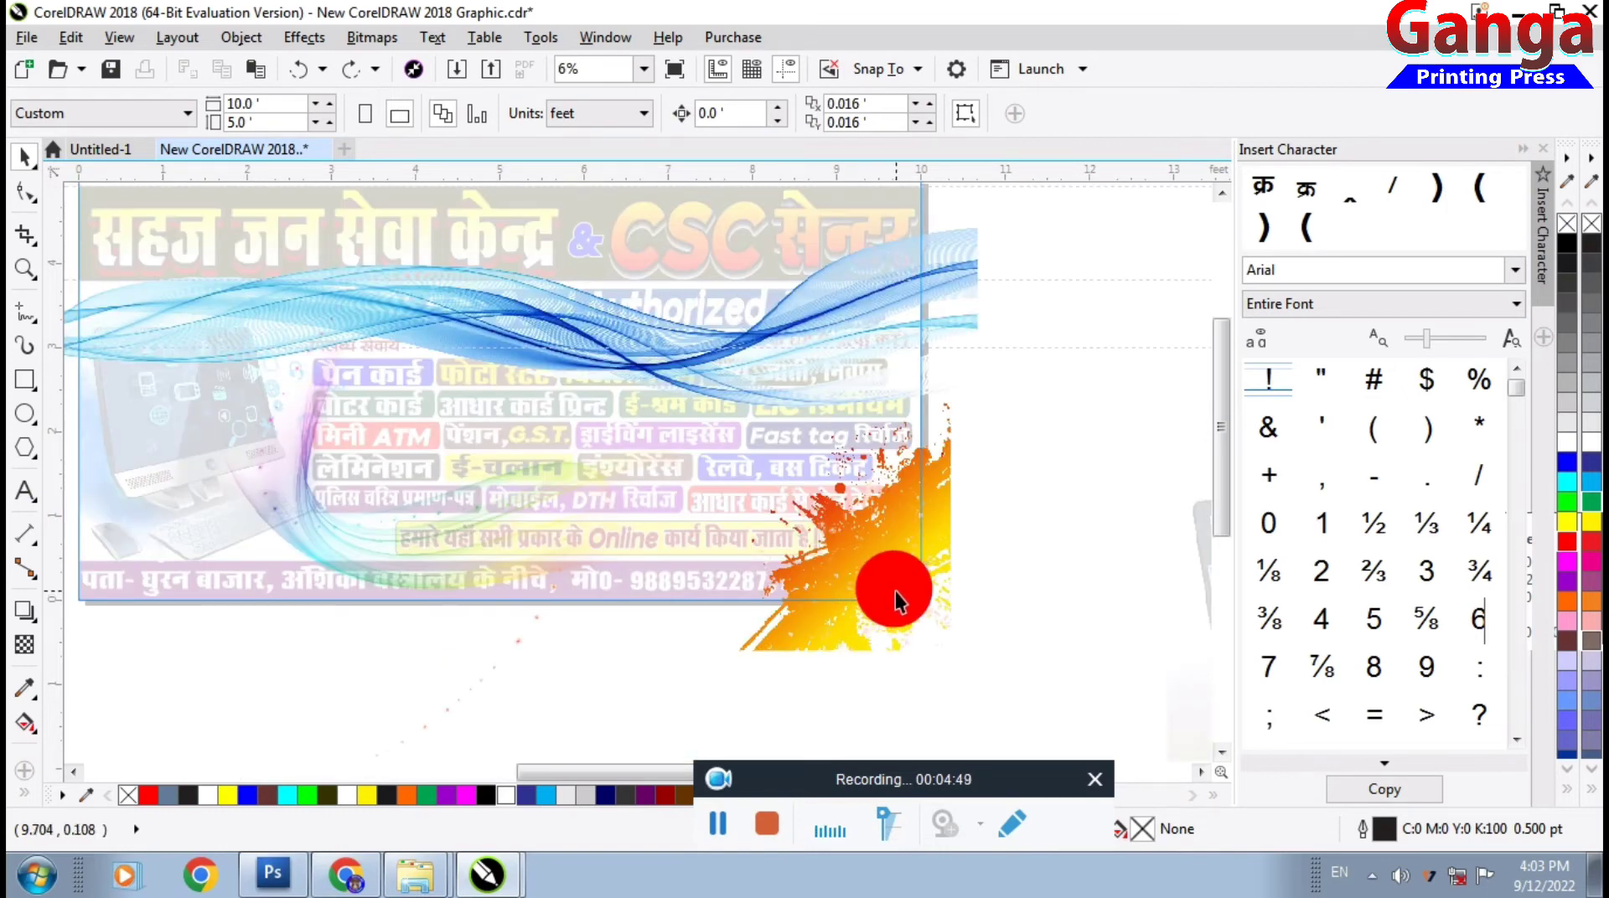
scroll(895, 596, "up", 1)
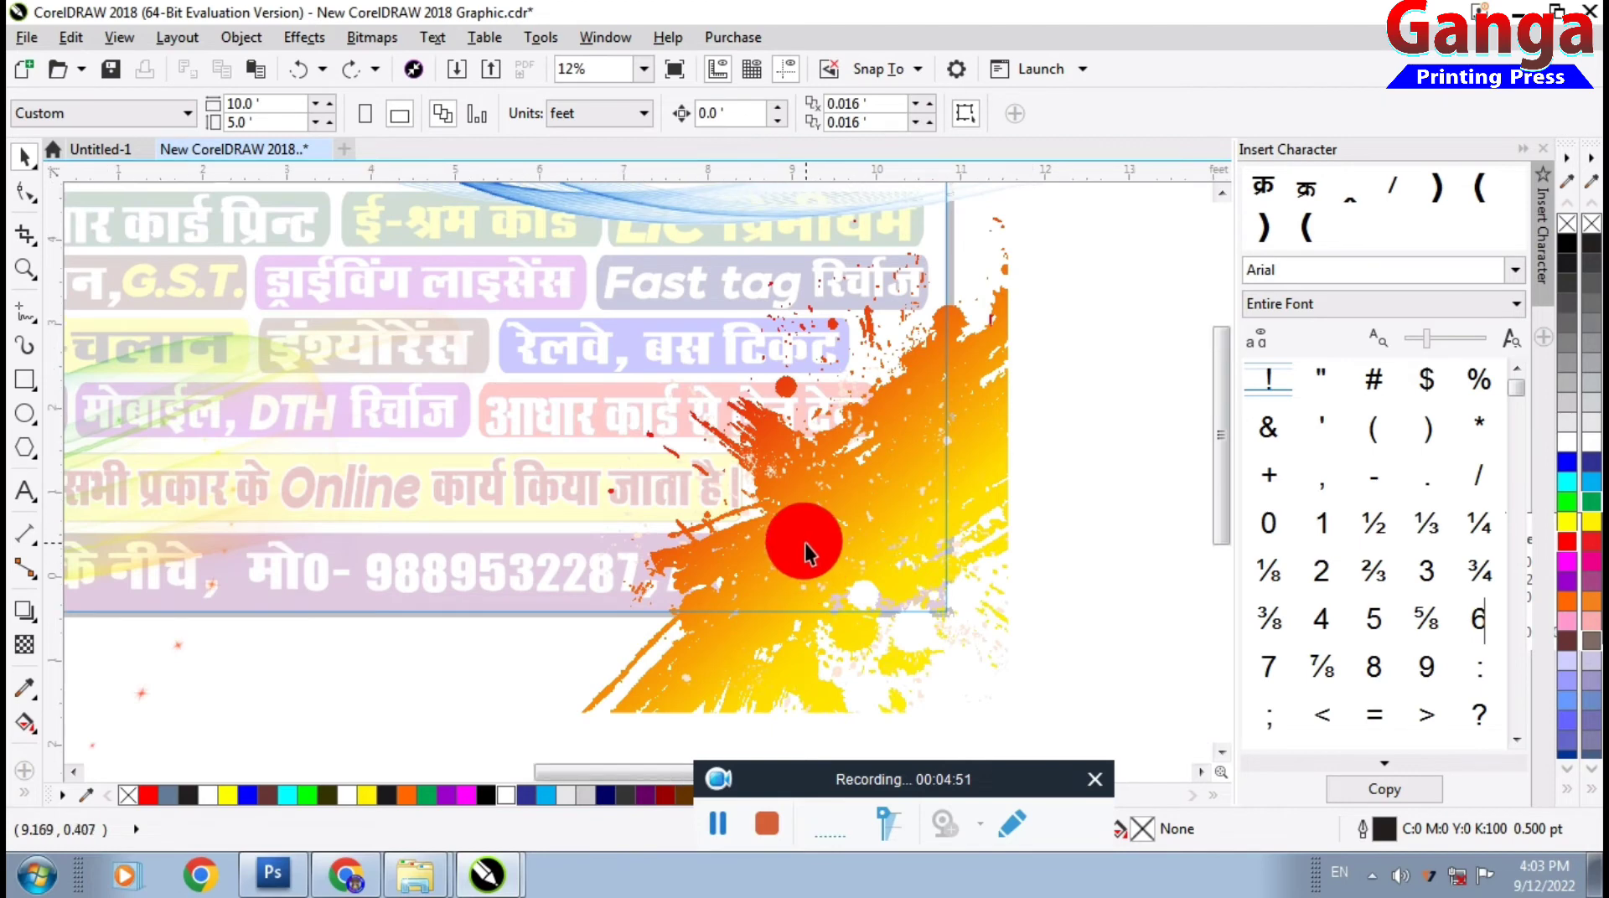
left_click_drag(818, 563, 890, 591)
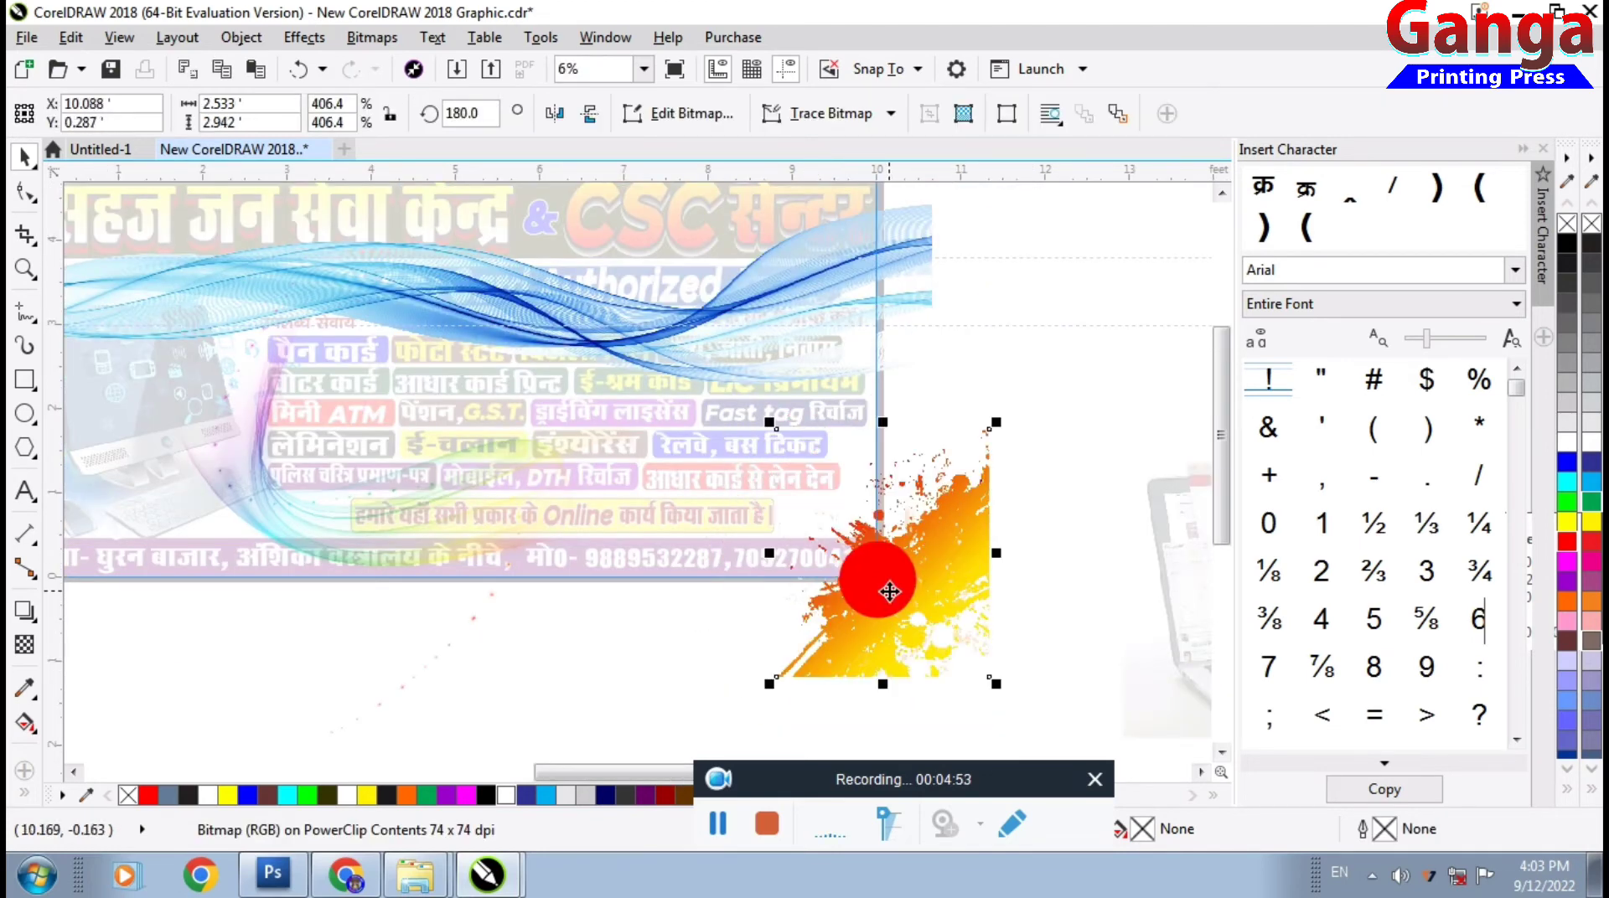
key("ctrl+z")
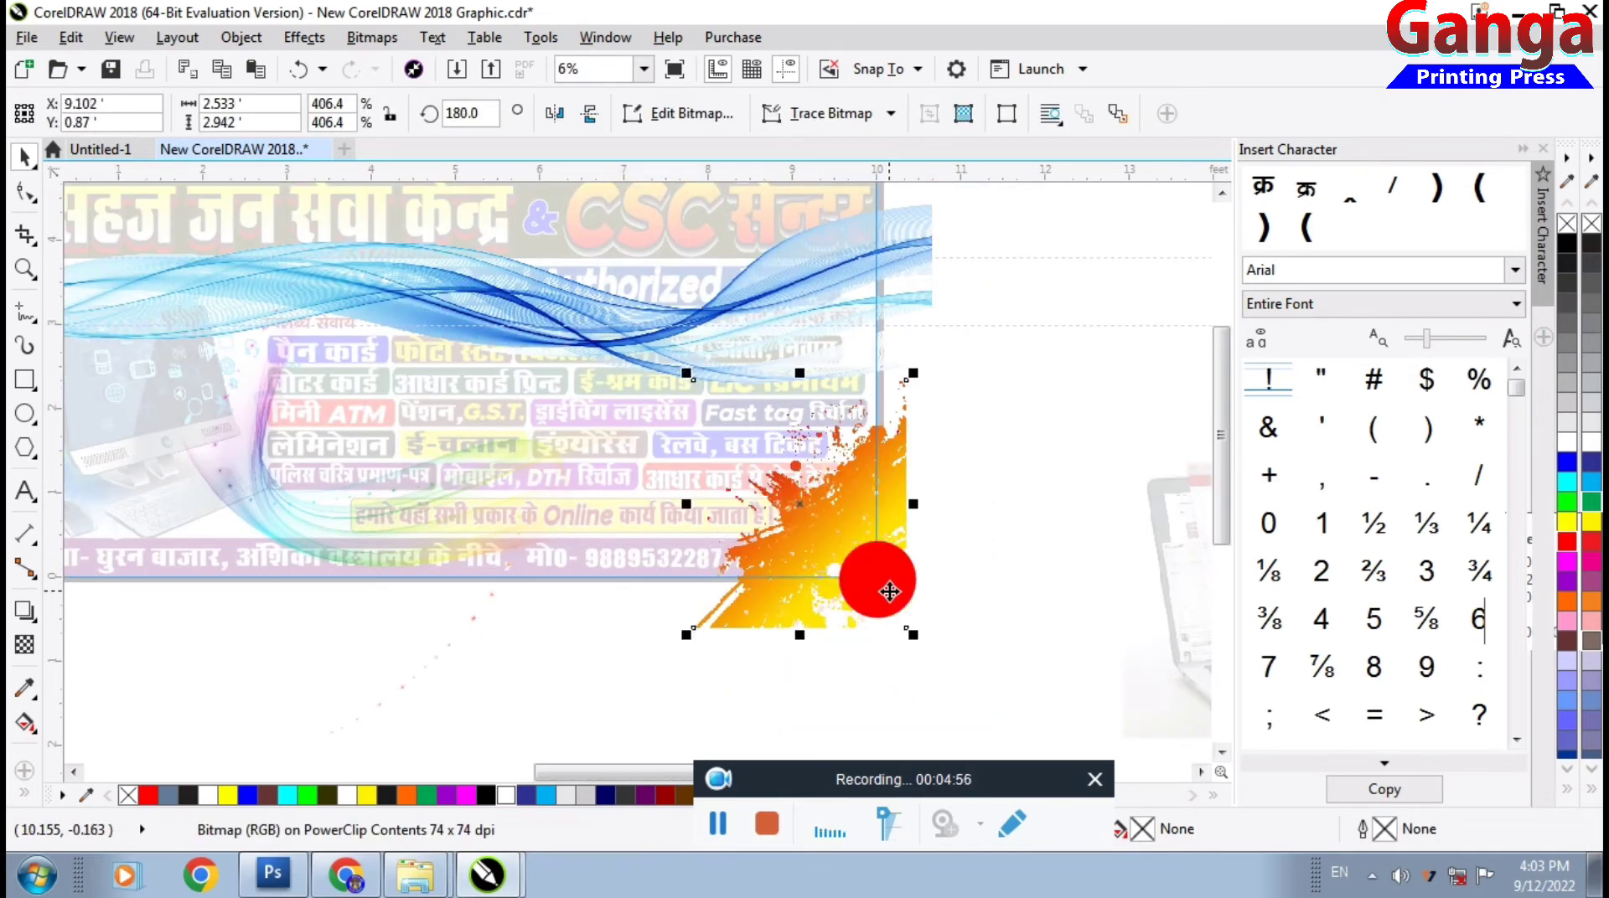
Finish editing the banner's PowerClip contents and return to the complete banner with its PowerClip rectangle selected
scroll(721, 563, "down", 1)
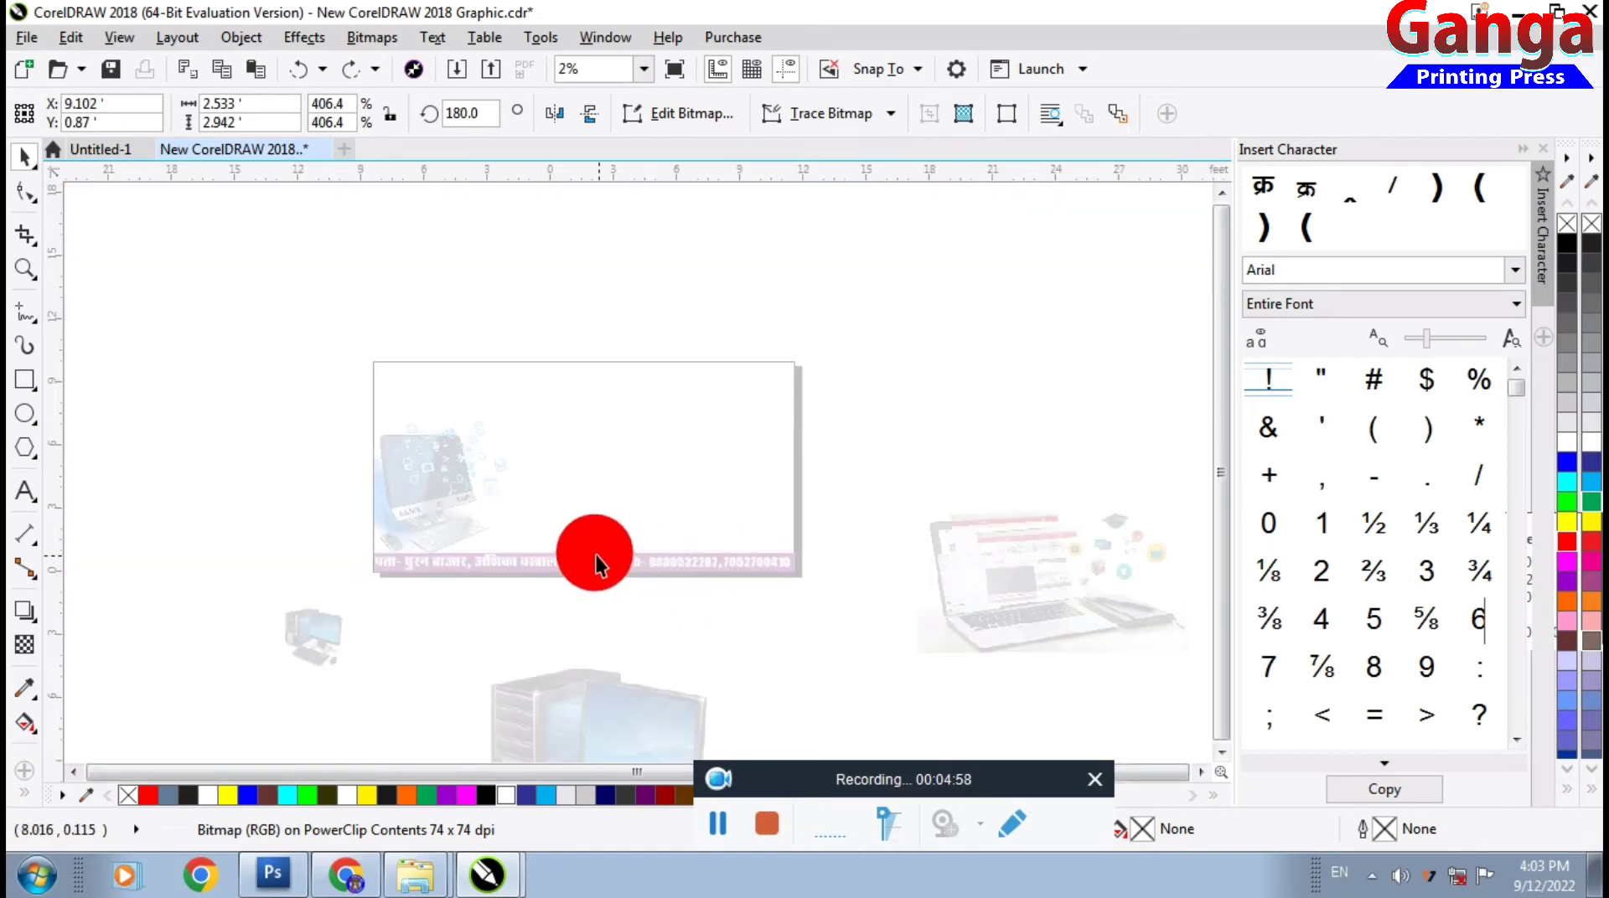
scroll(587, 558, "down", 1)
left_click_drag(429, 512, 783, 403)
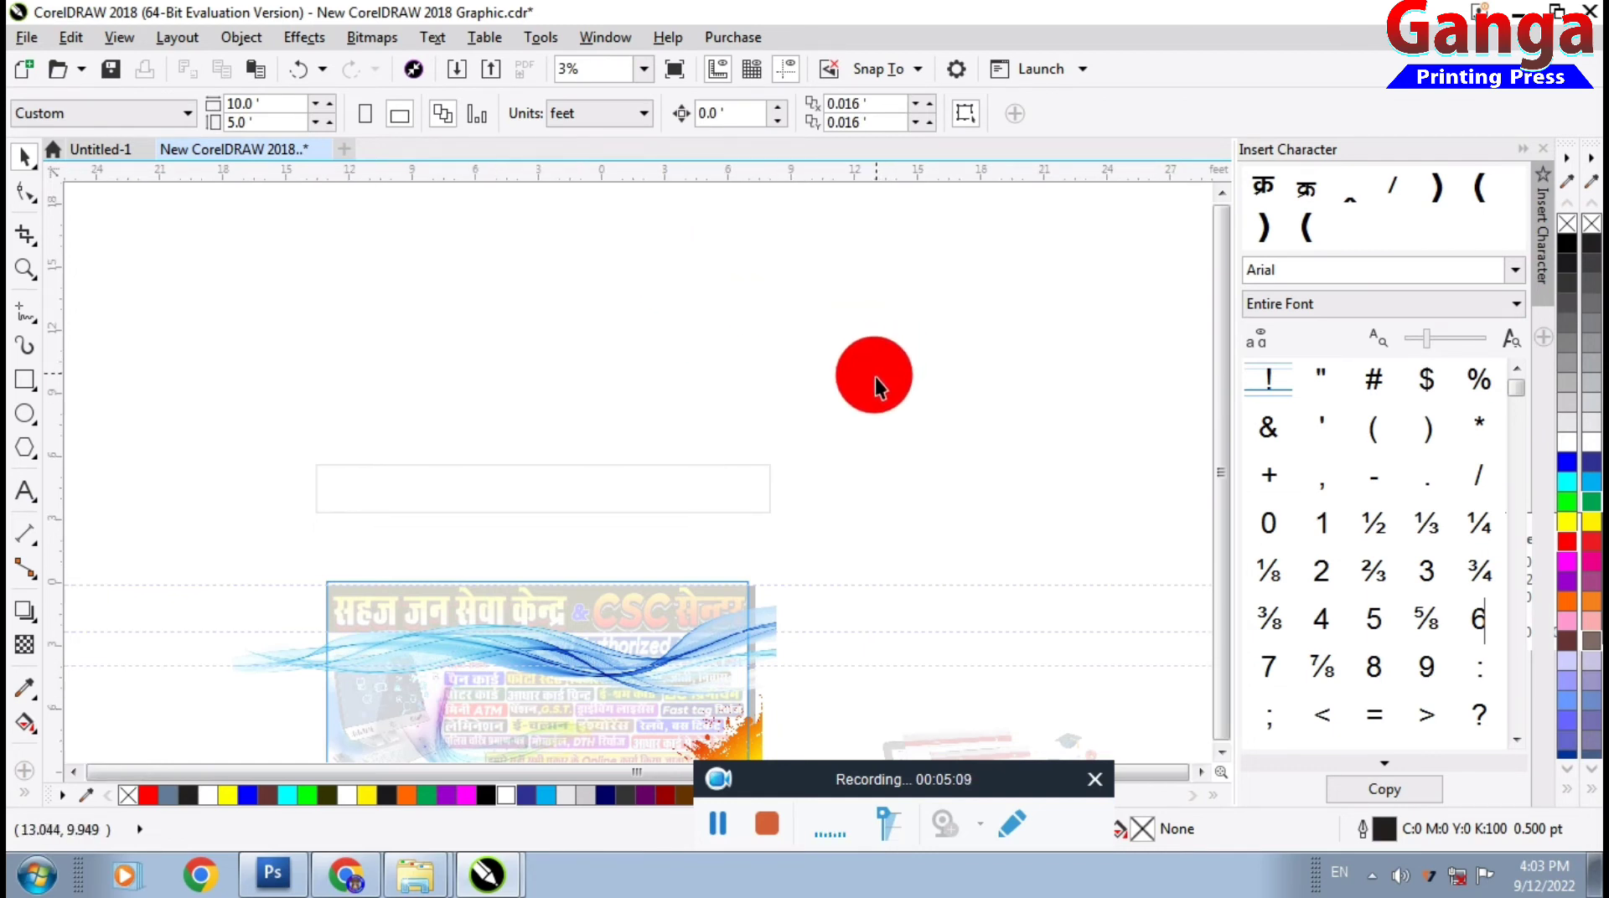
scroll(874, 377, "down", 1)
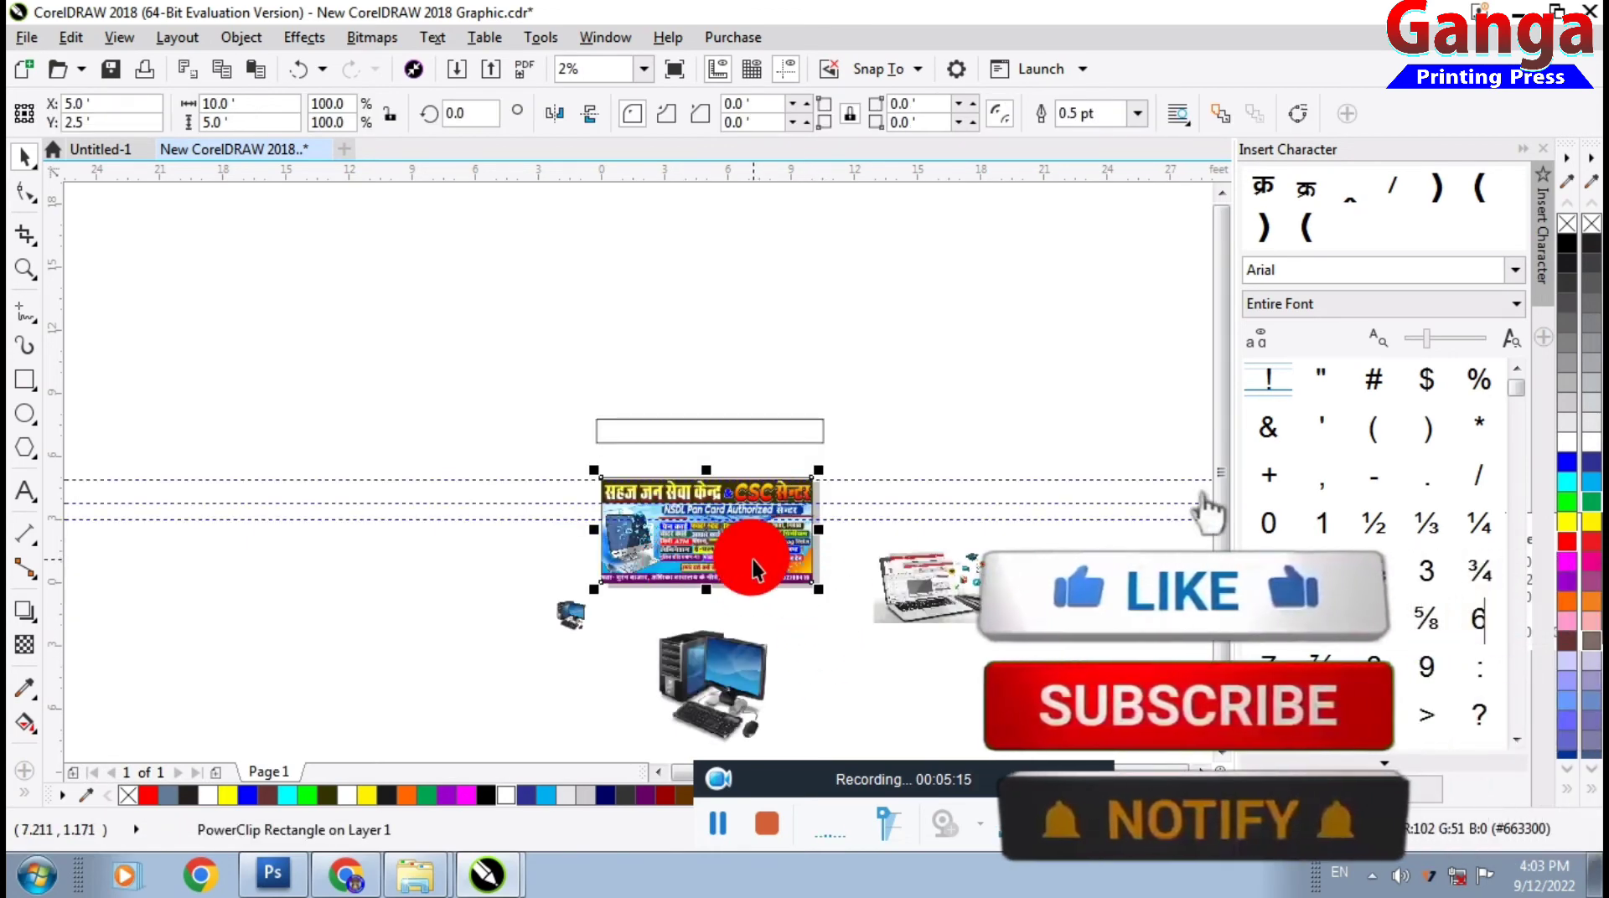
Check the fonts used for the "सहज जन सेवा केन्द्र" heading and for both scripts of the "CSC सेन्टर" heading
scroll(752, 562, "up", 1)
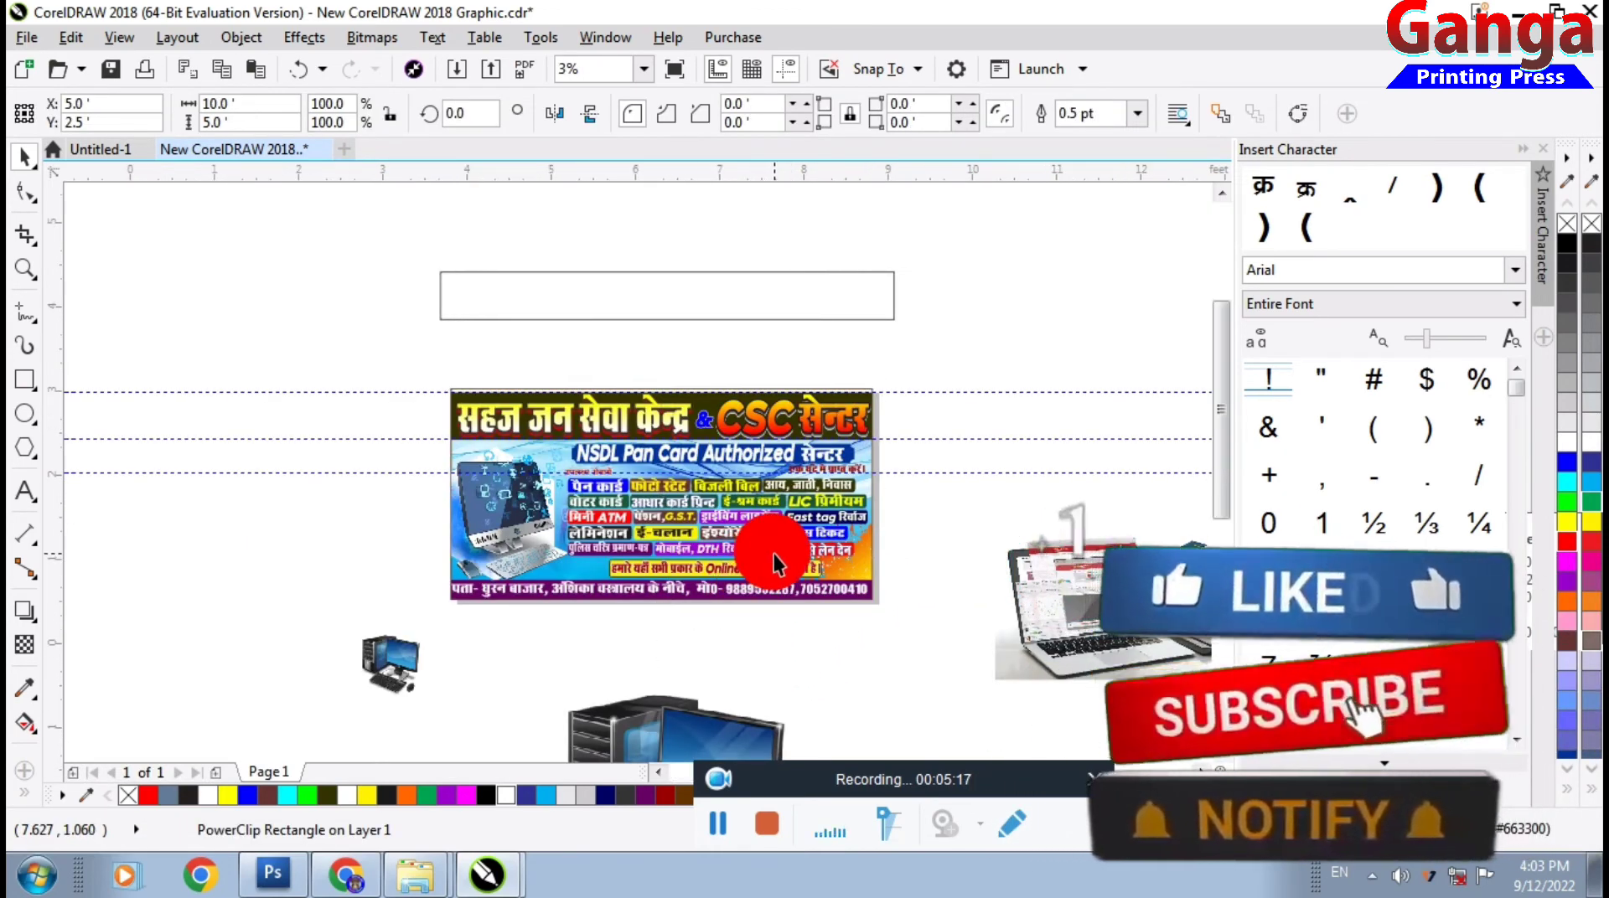
scroll(773, 555, "up", 2)
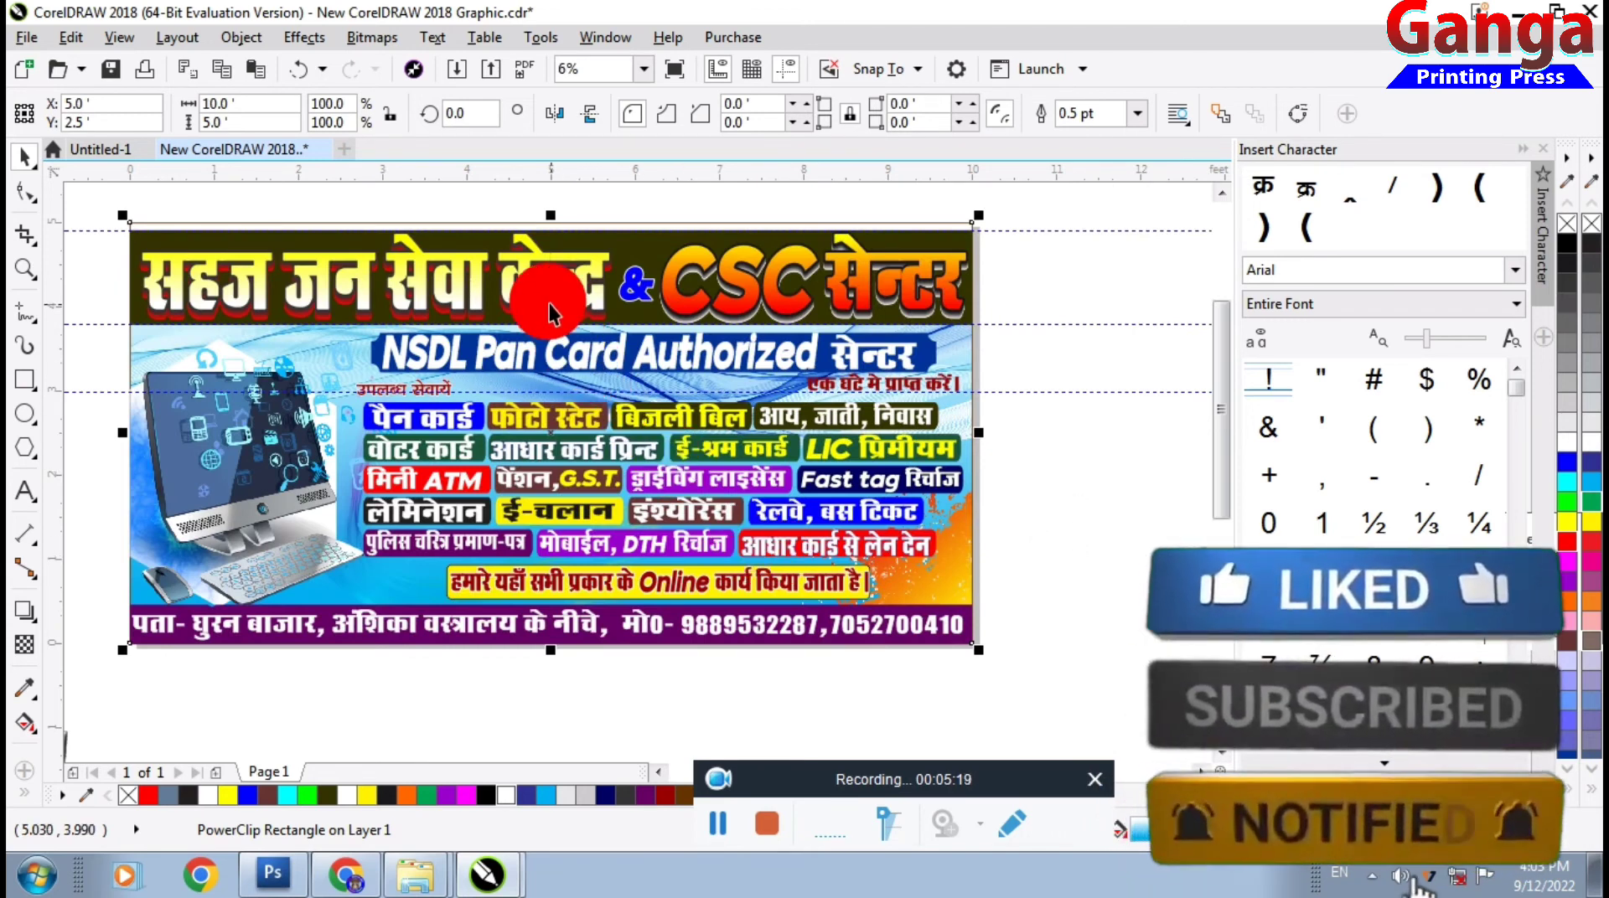
left_click(515, 269, "ctrl")
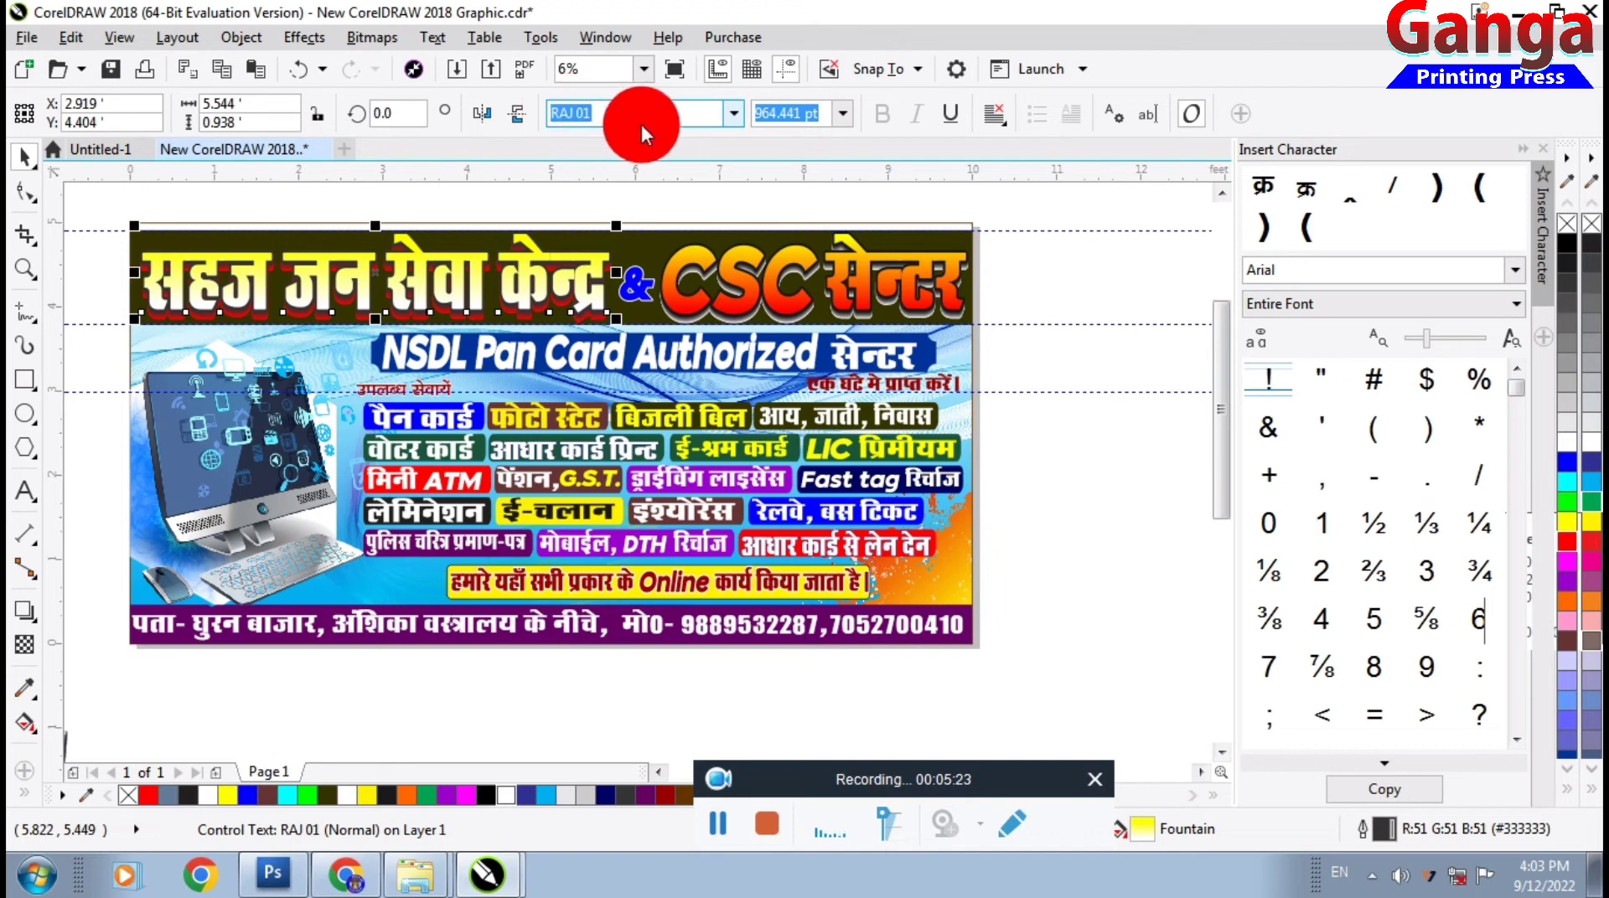
left_click(692, 308, "ctrl")
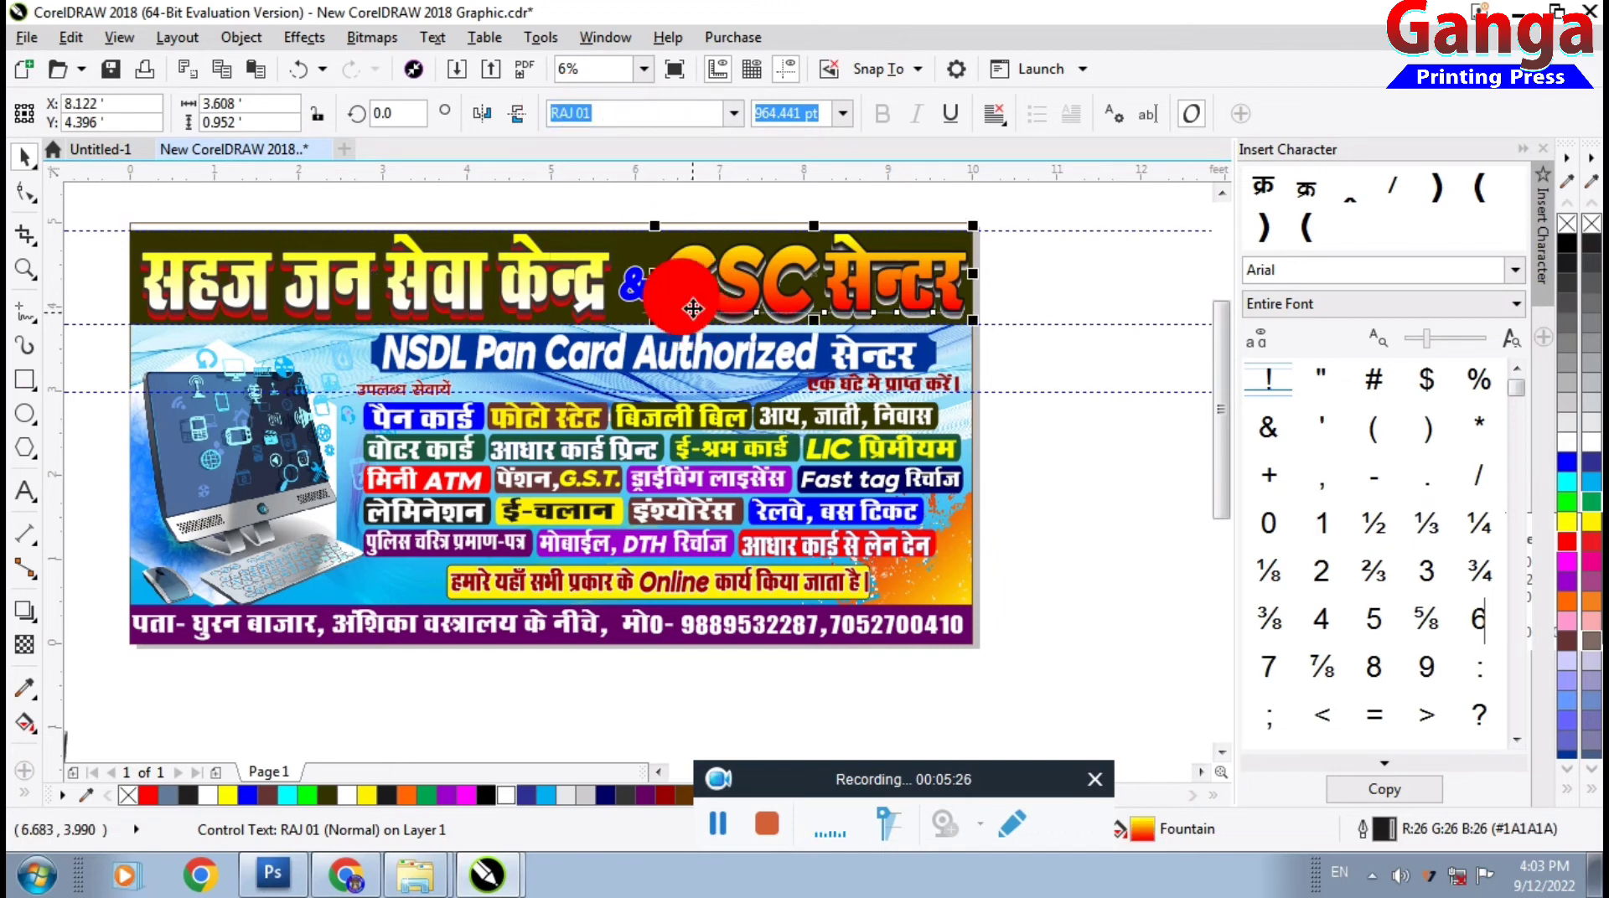
left_click(22, 491)
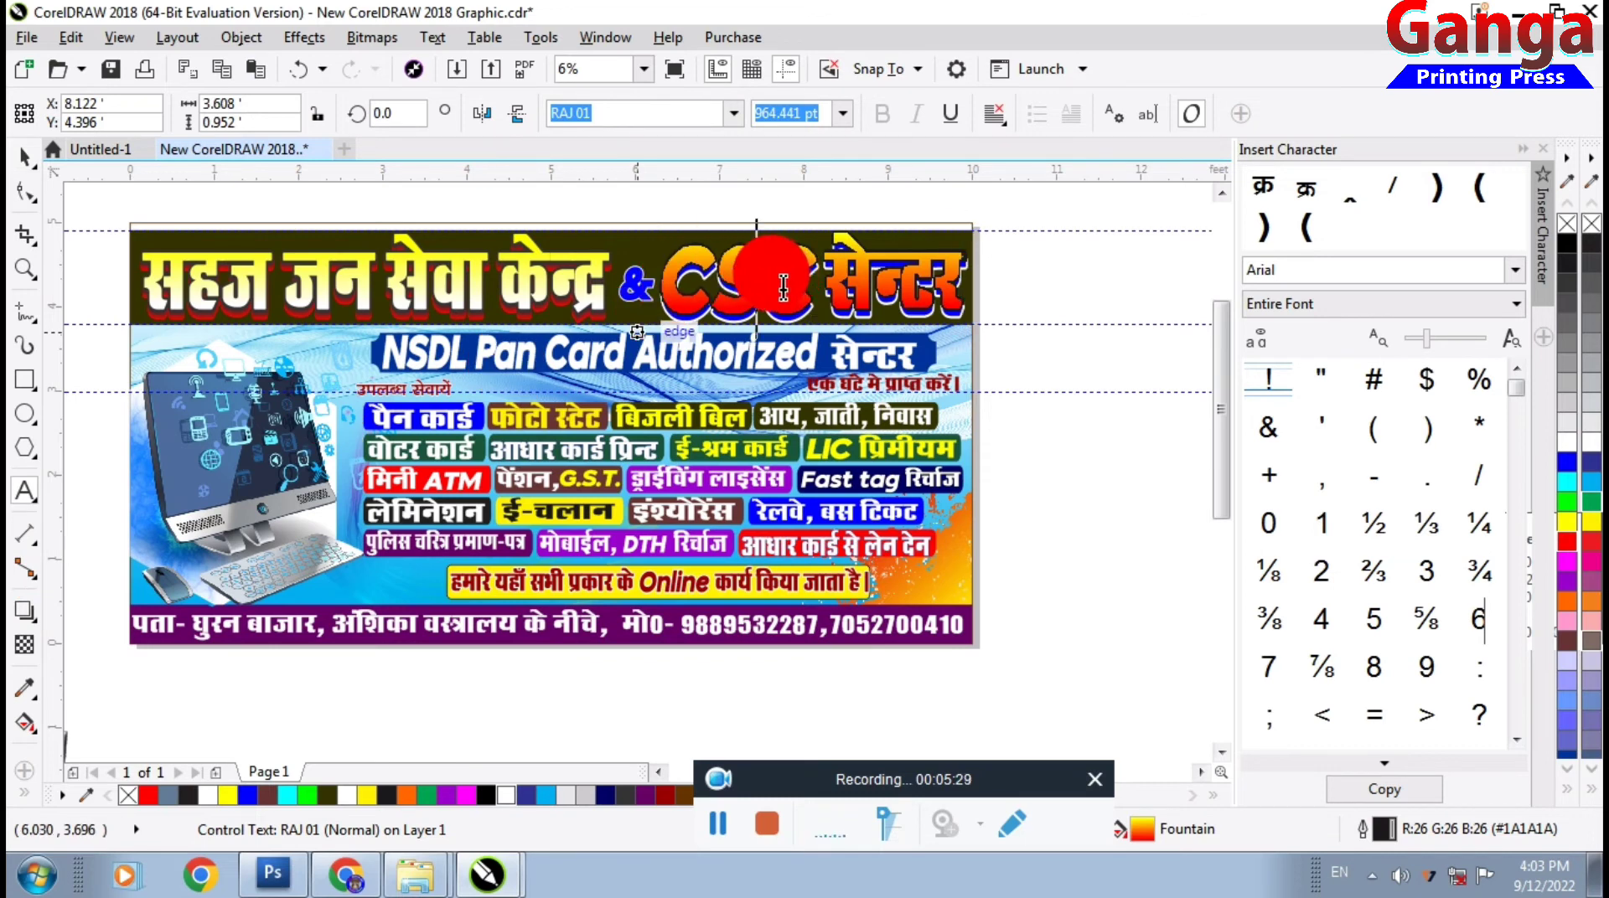
left_click(613, 290)
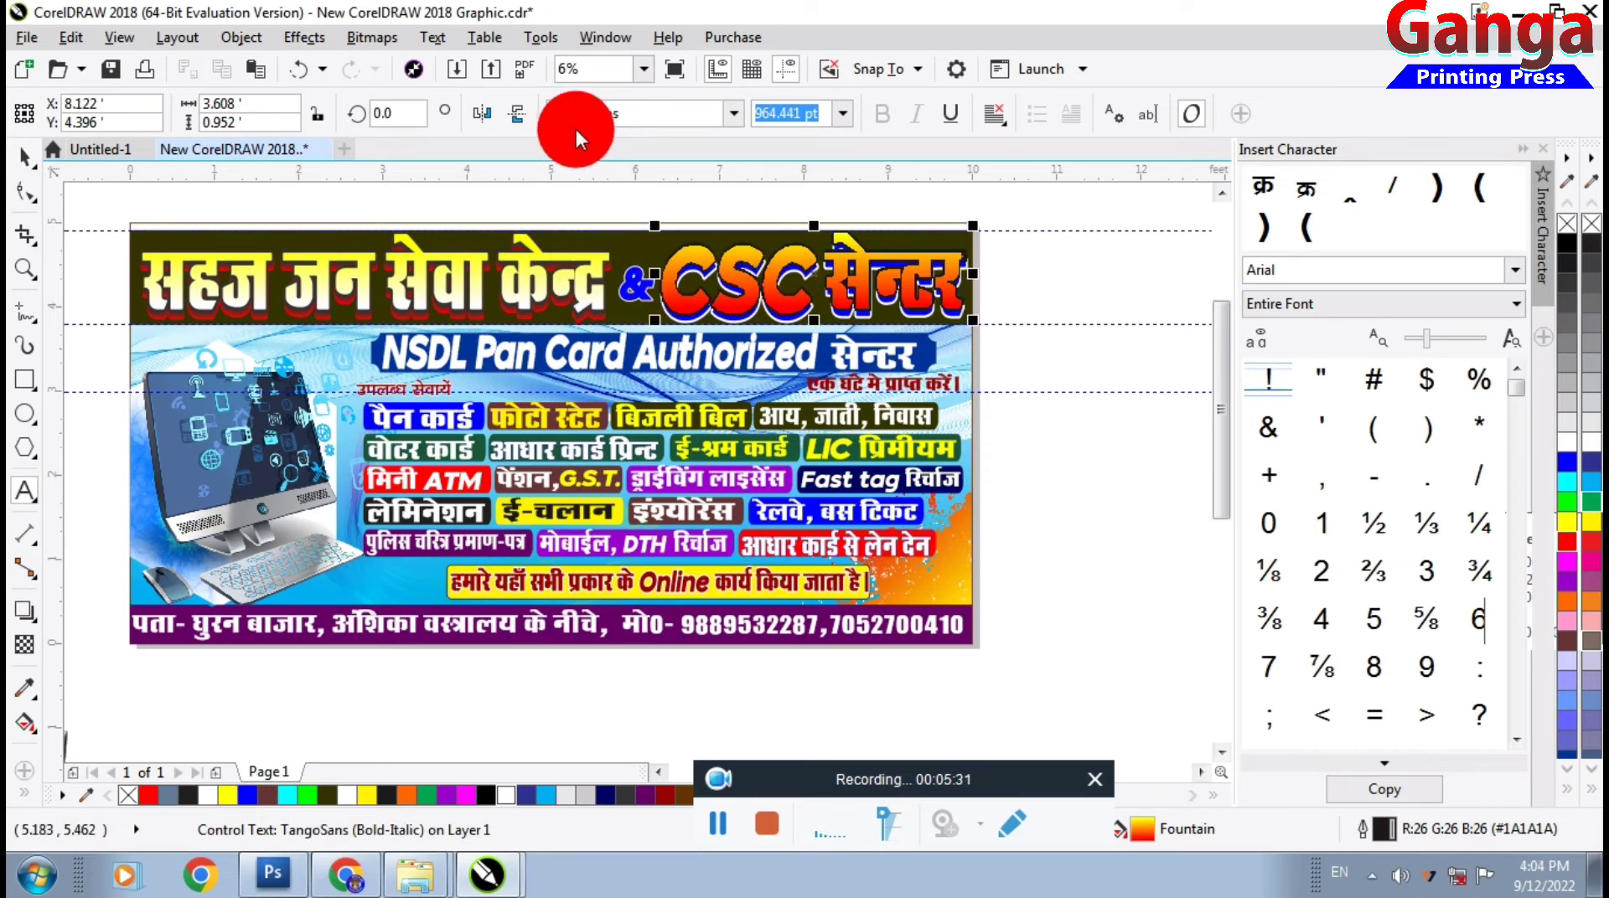
left_click(1051, 415)
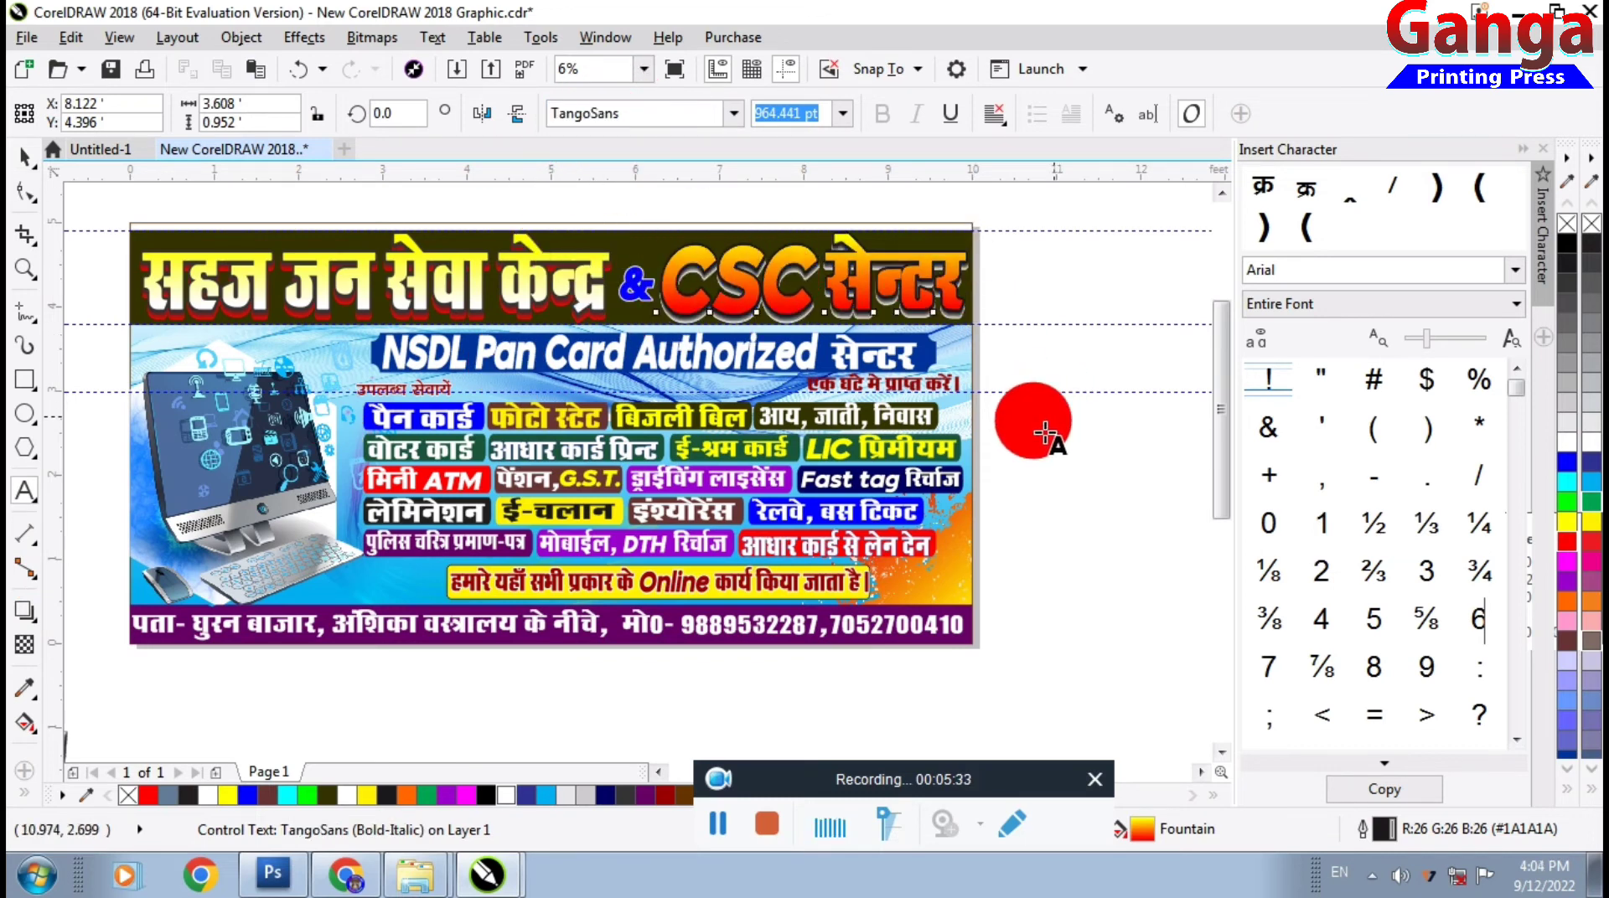
Check the fonts of the Hindi and English parts of the "LIC प्रिमीयम" service label and deselect it
left_click(910, 453)
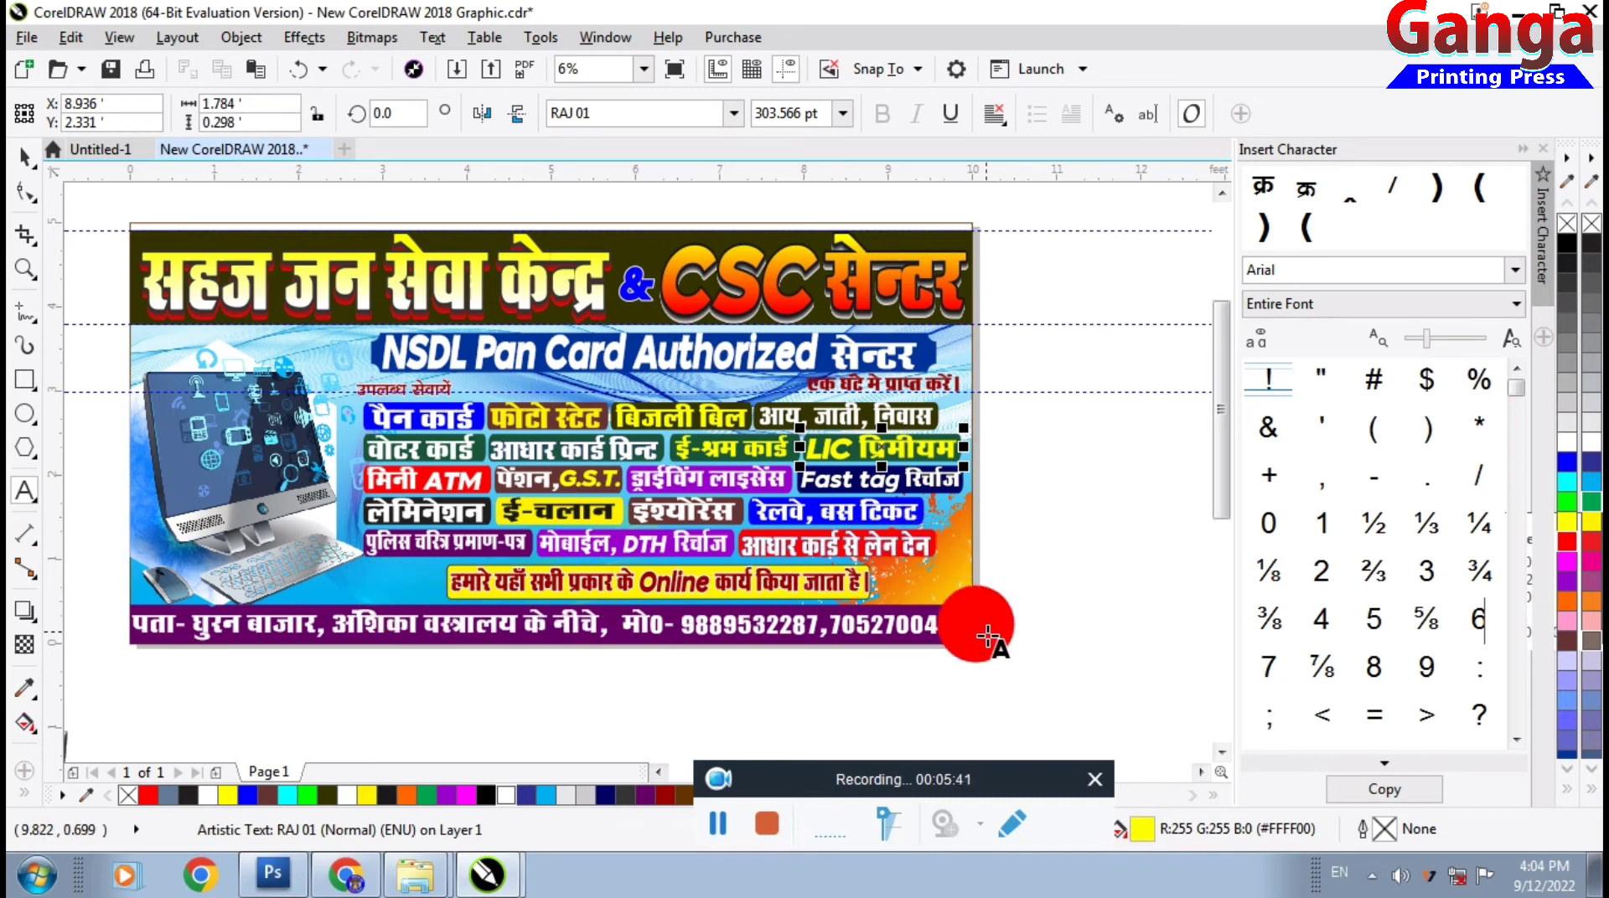
left_click(23, 151)
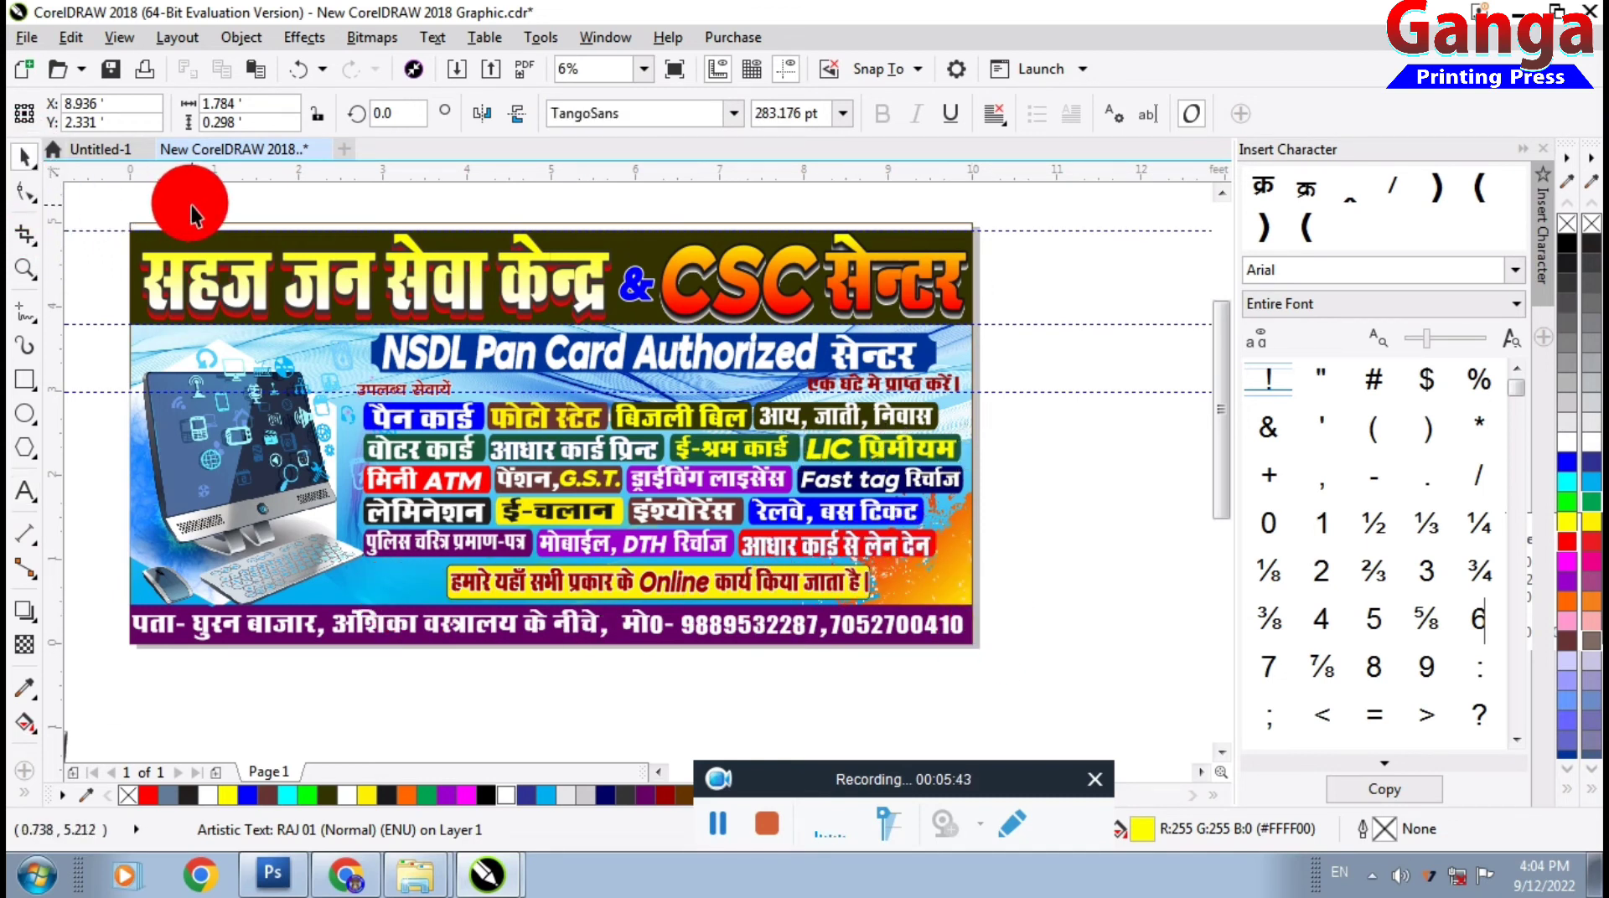
key("Escape")
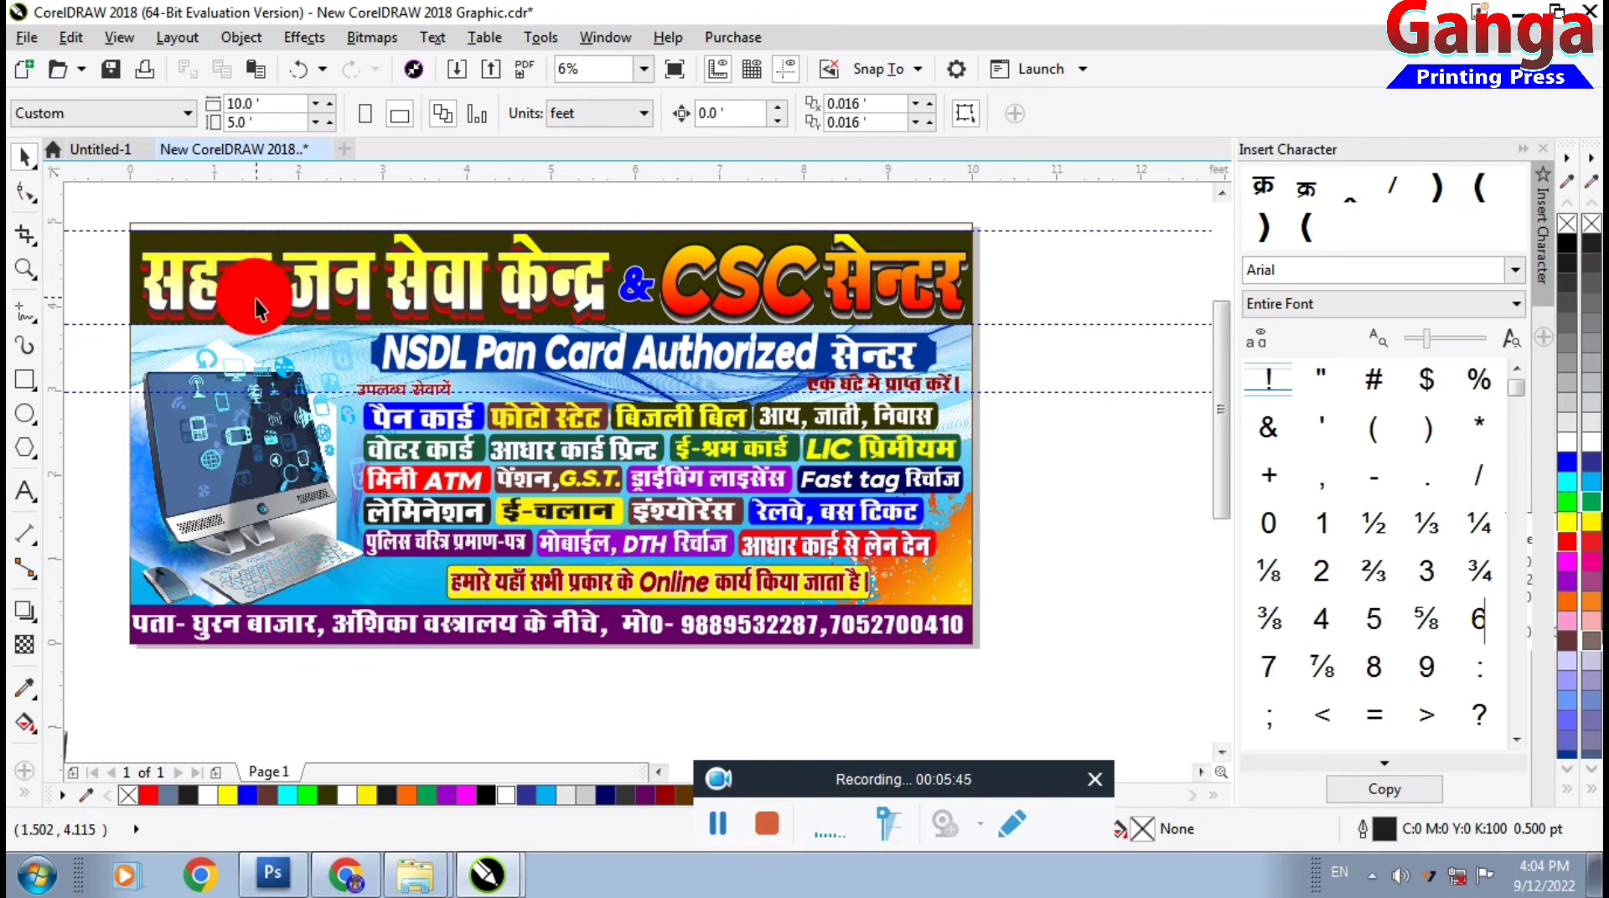
Try the TangoSans font on the "सहज जन सेवा केन्द्र" heading and restore it to RAJ 01
left_click(211, 261)
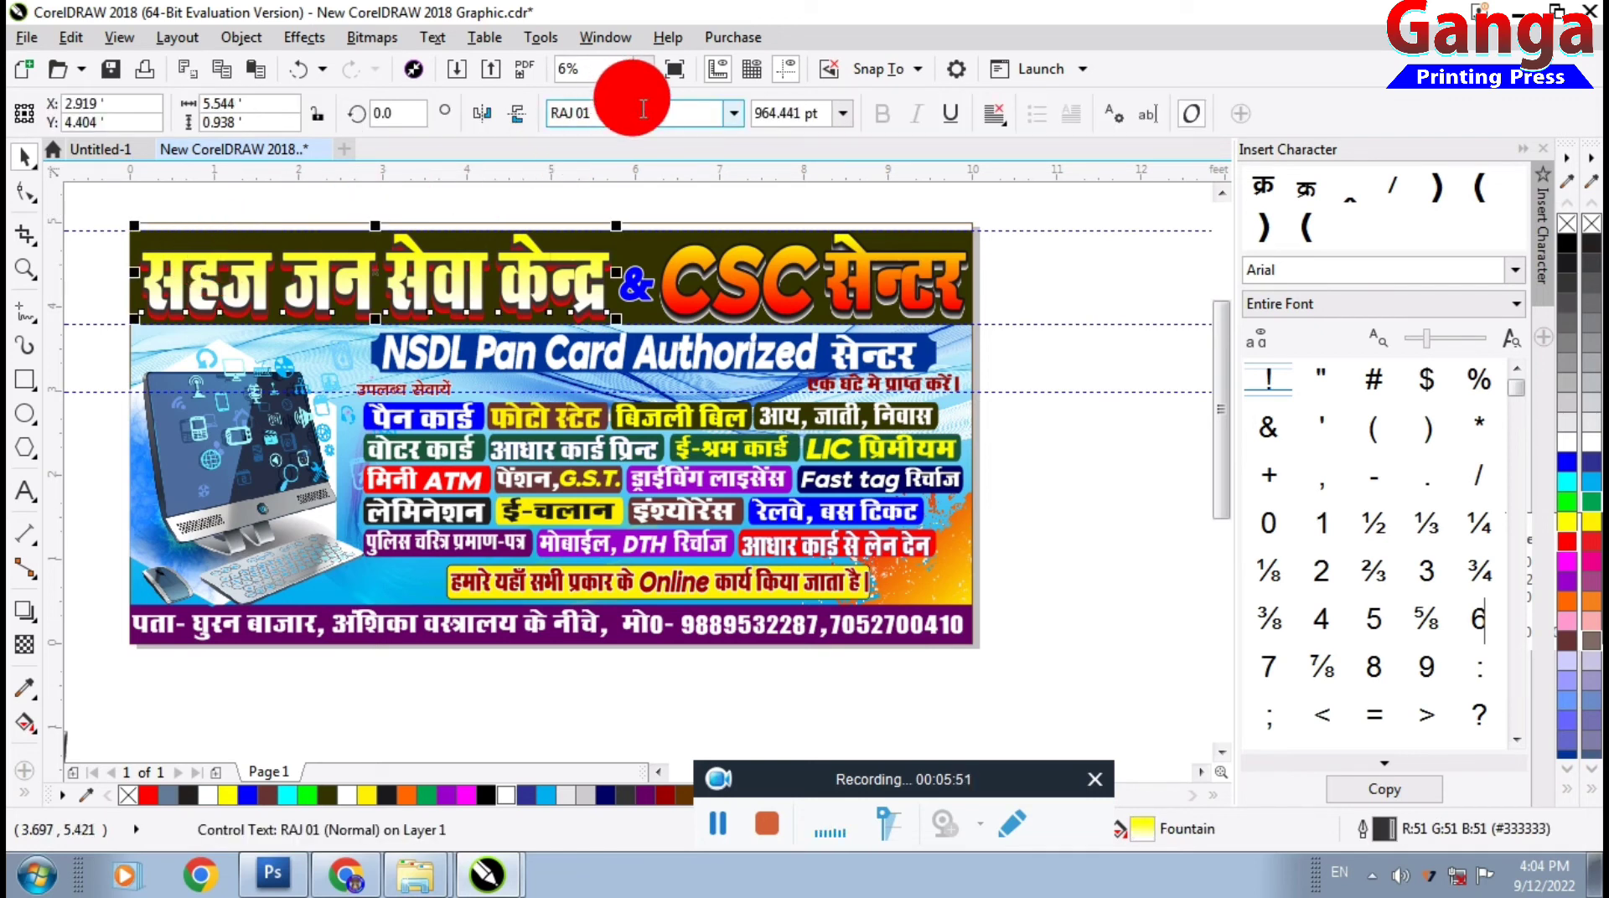
left_click(732, 114)
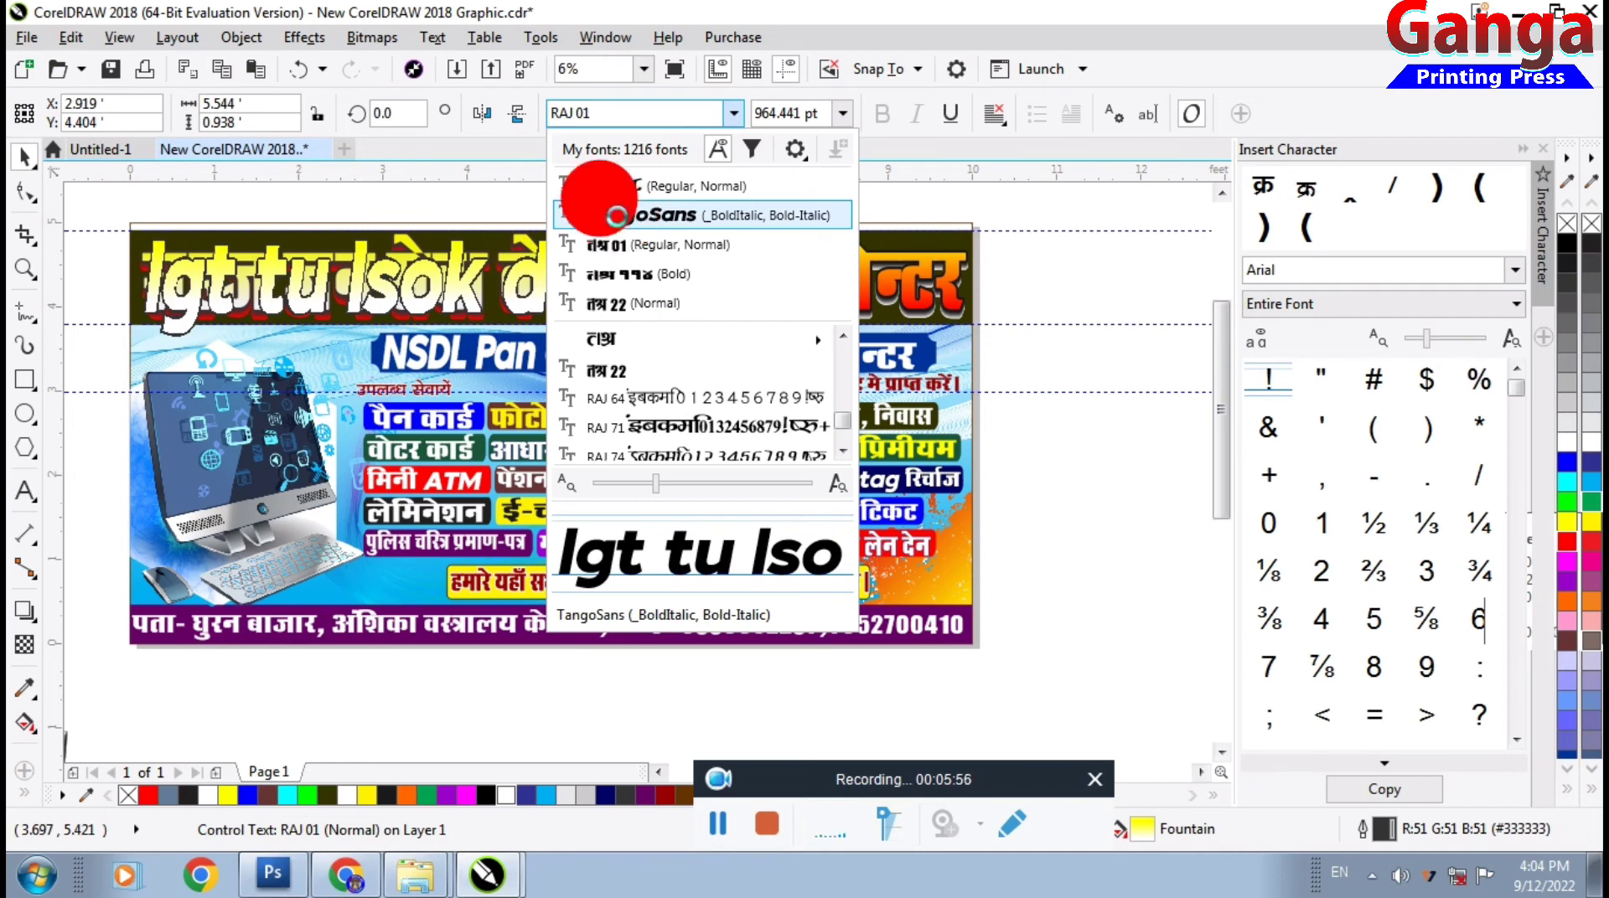
left_click(617, 217)
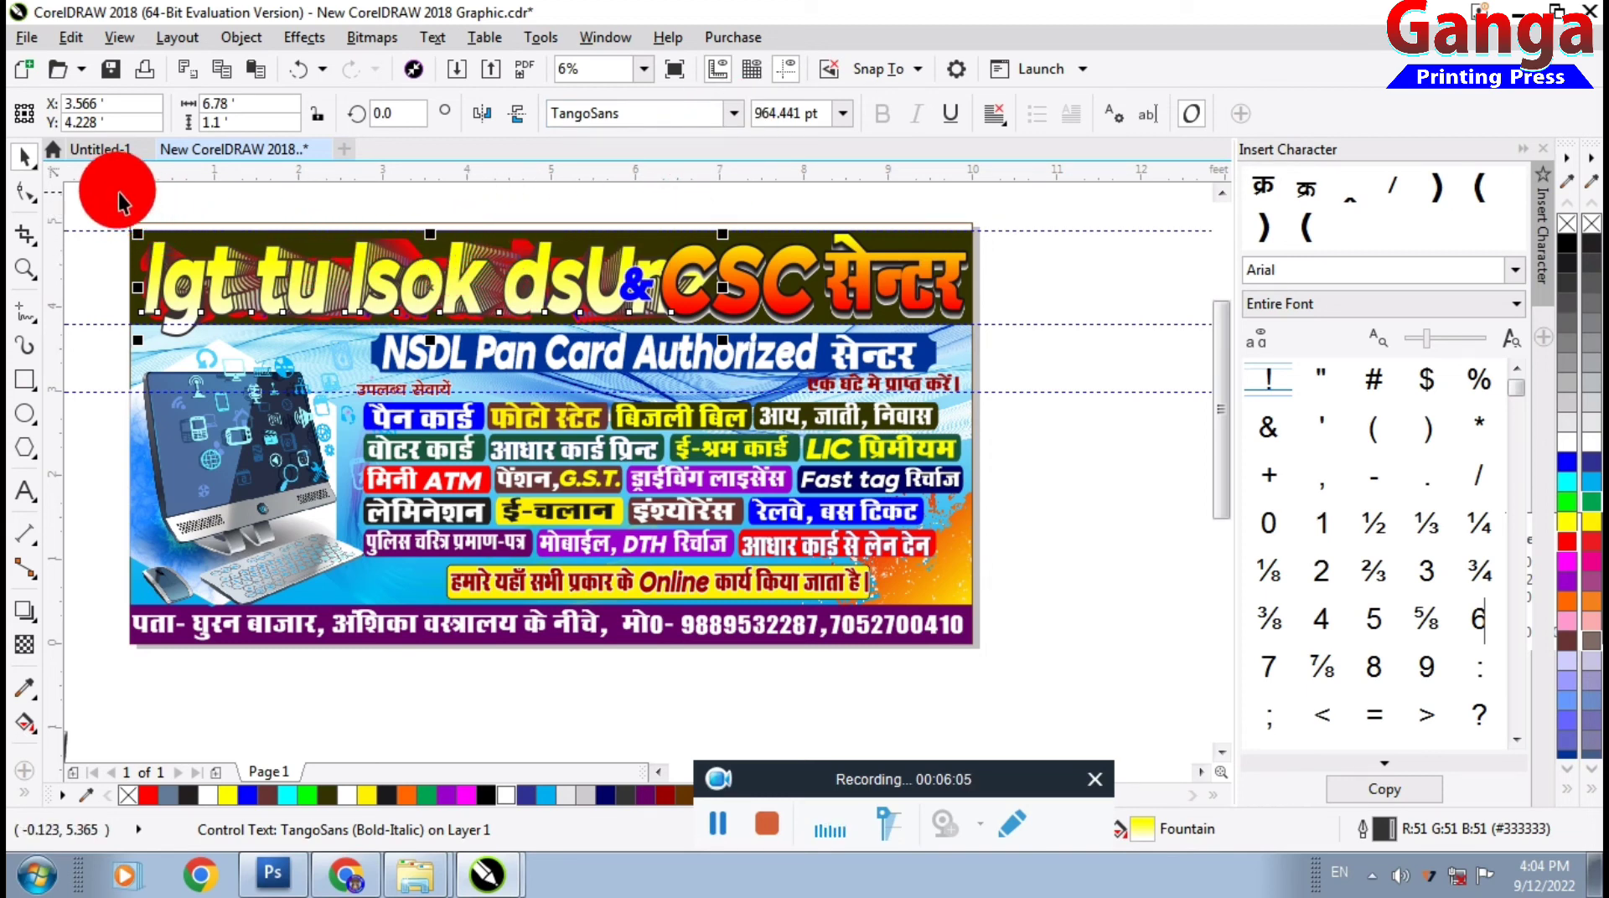
left_click(733, 114)
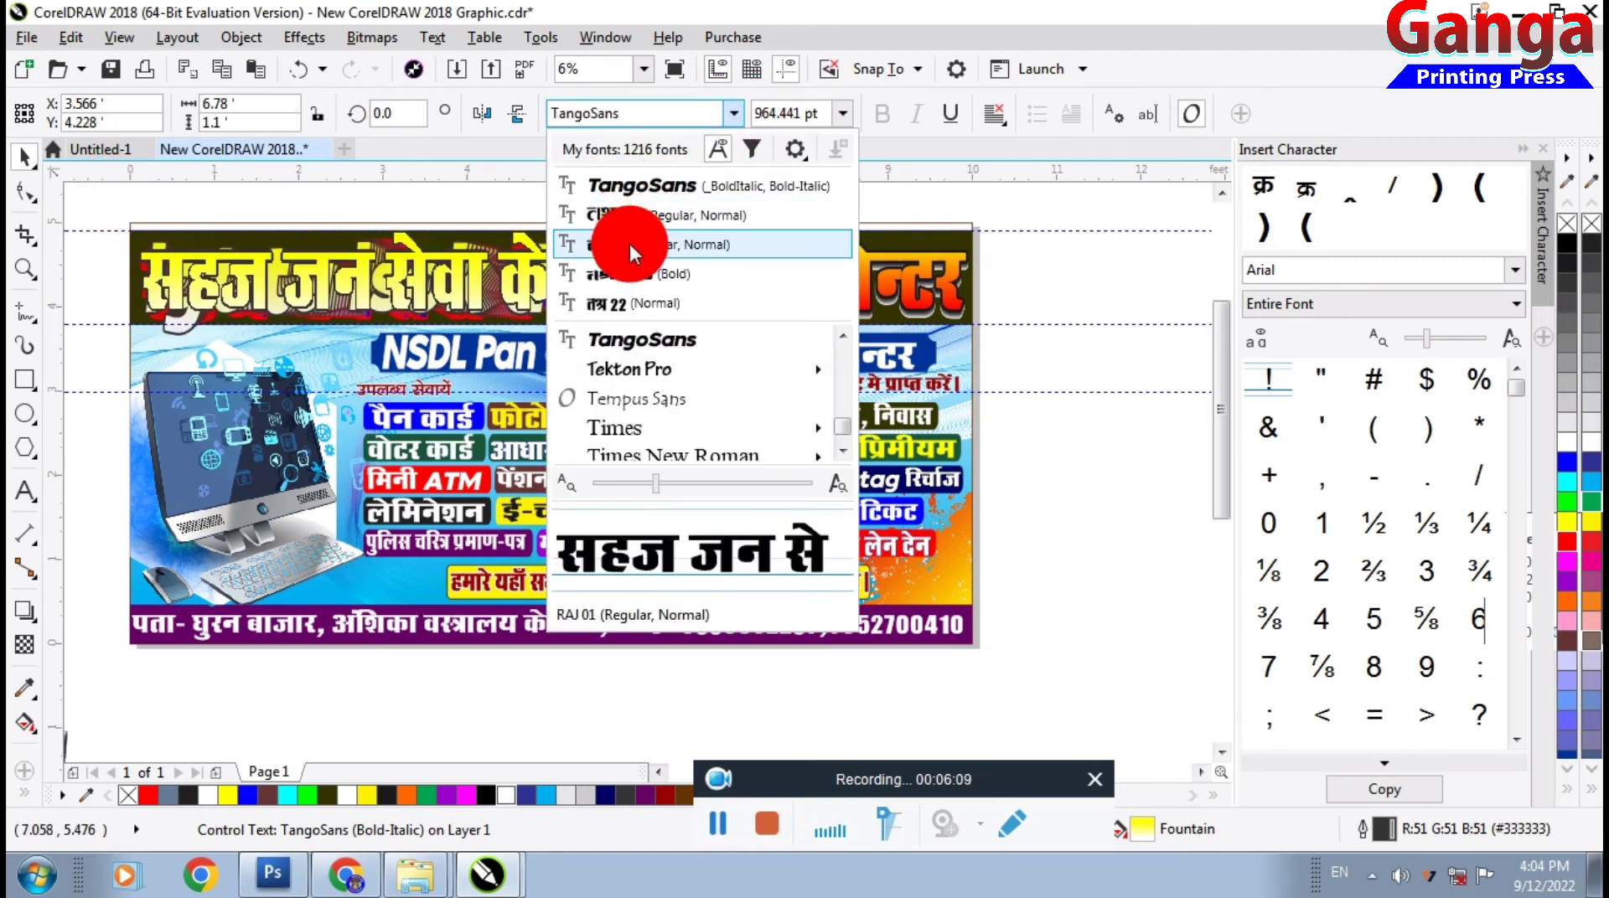
left_click(628, 239)
left_click(1041, 226)
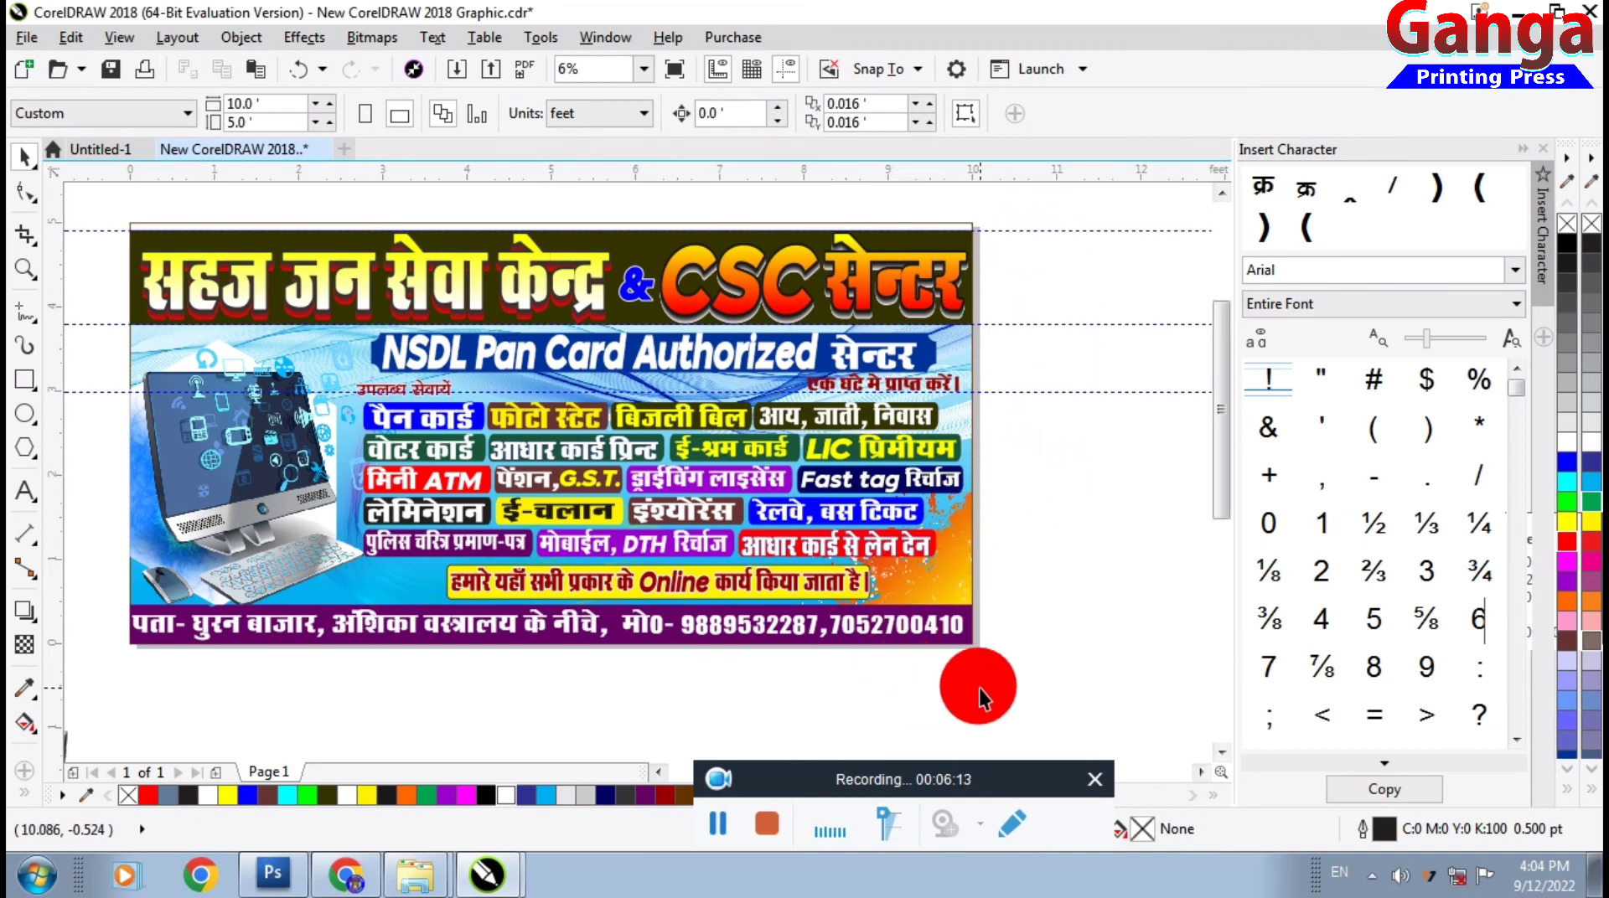
Select all the objects that make up the complete banner, leaving out the loose images around it
left_click_drag(1223, 448, 1224, 486)
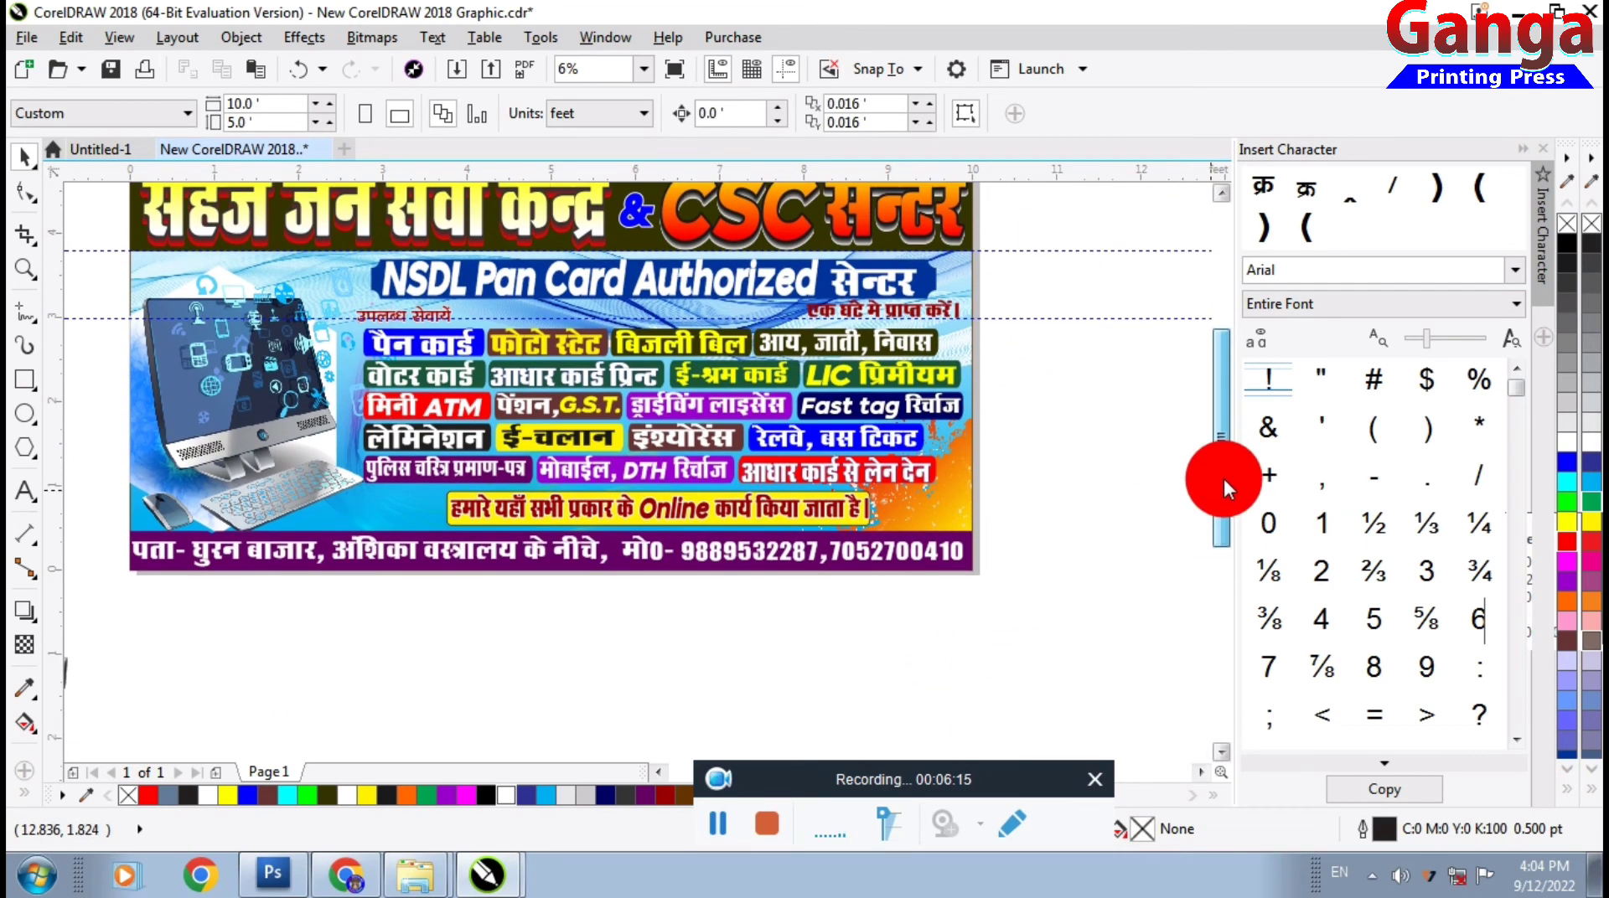
scroll(990, 435, "down", 2)
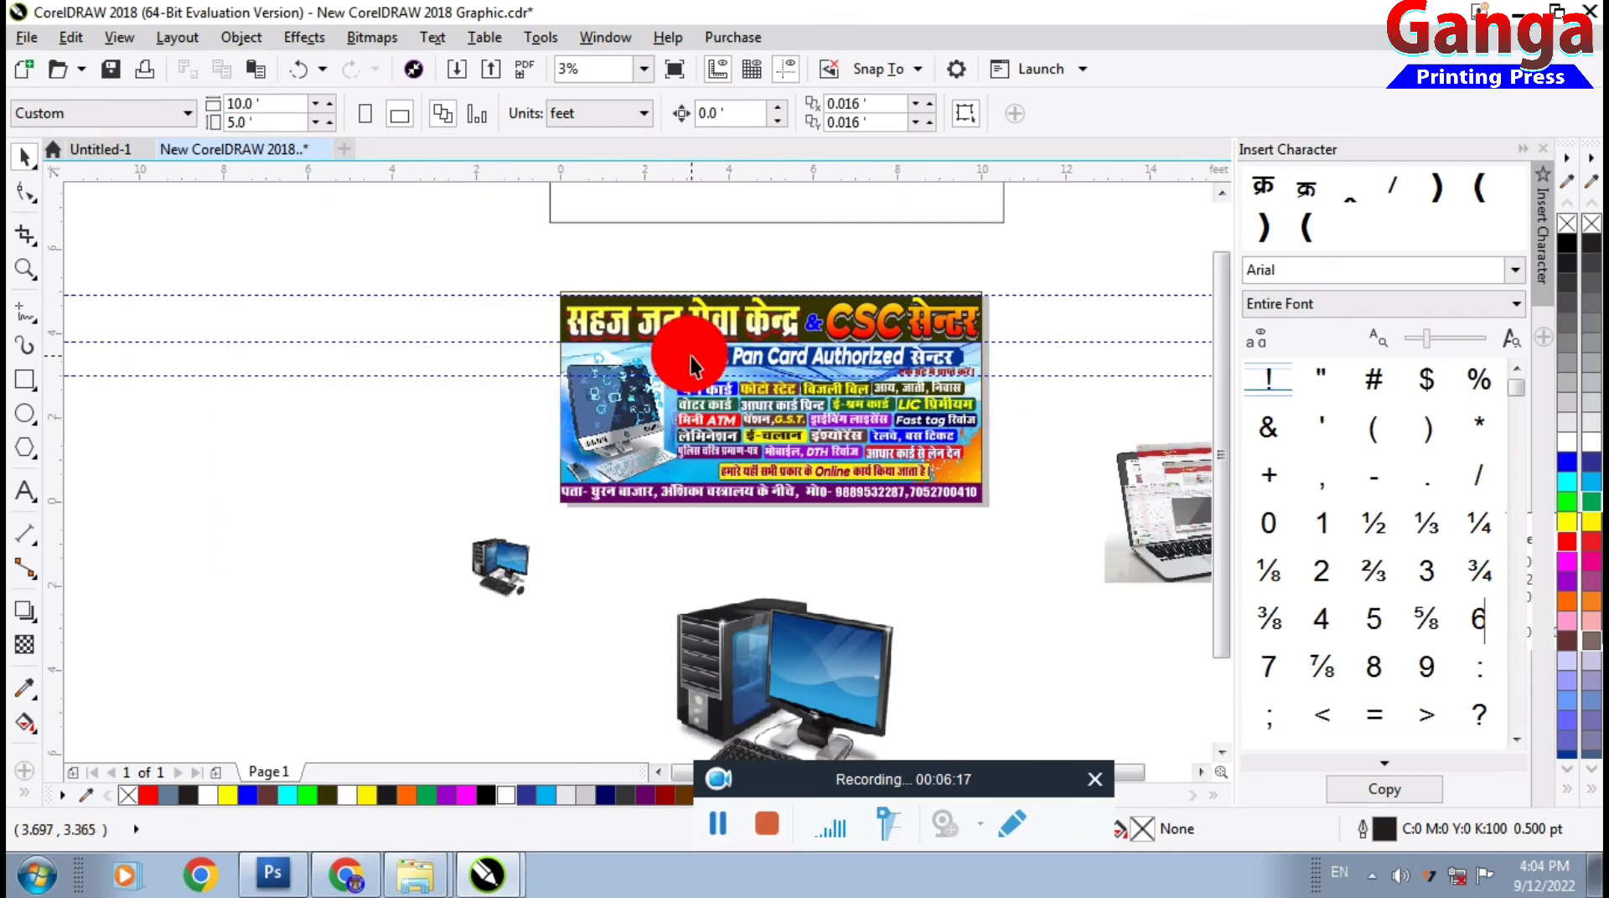
left_click_drag(500, 243, 1023, 545)
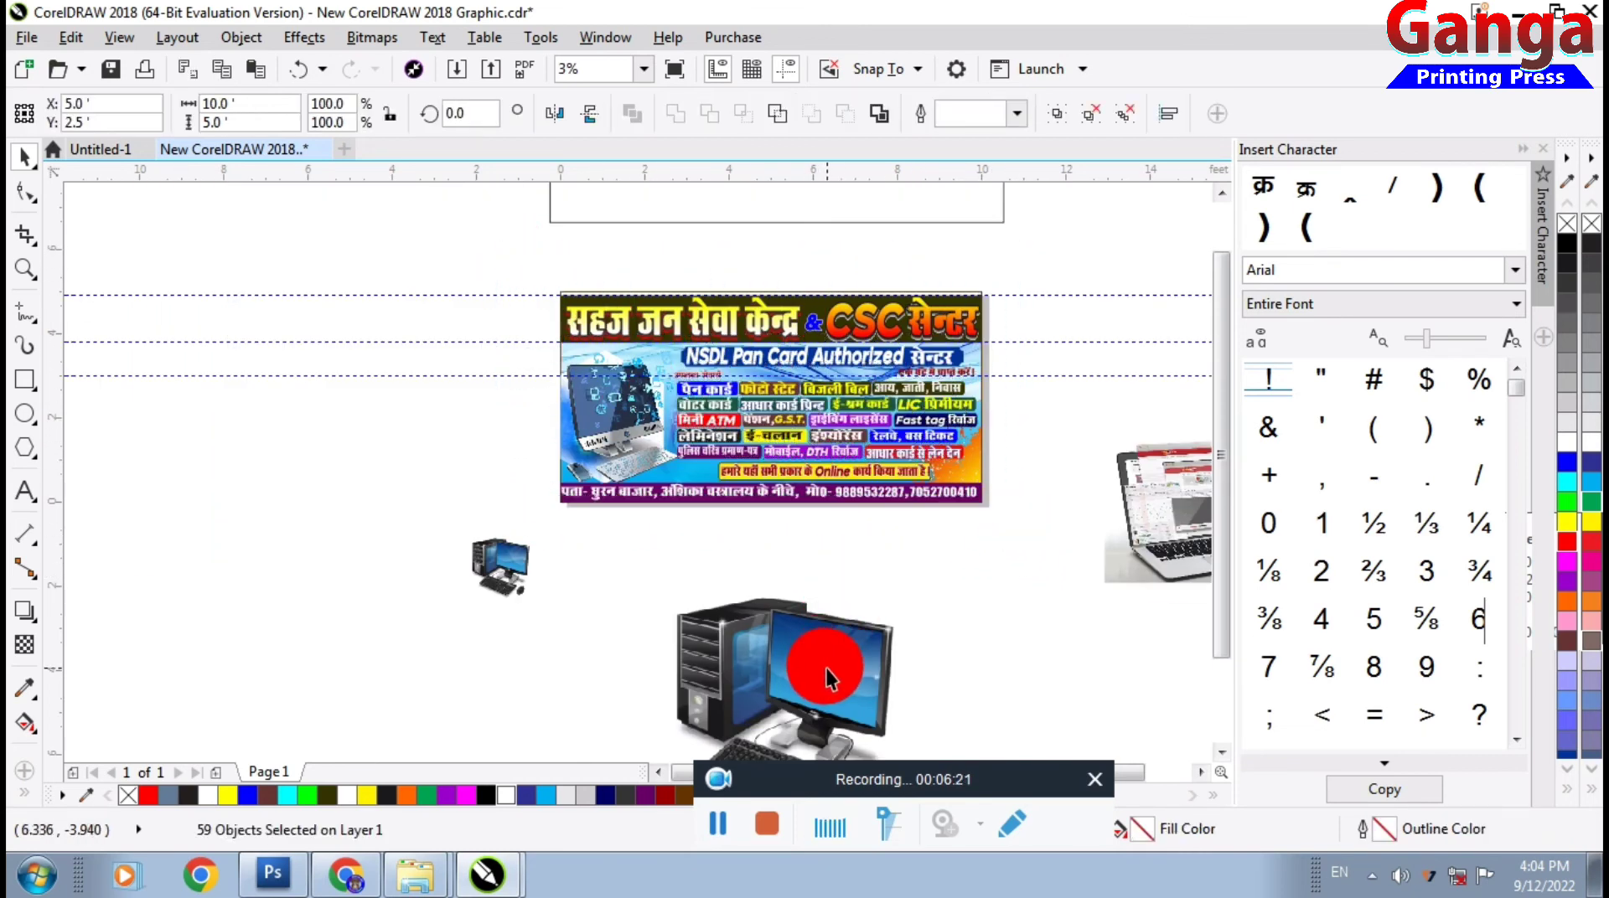
Place the large desktop computer bitmap left of the banner at about X -3.35 ft, Y 2.66 ft, scaled down to about 4.2 ft square
left_click_drag(826, 667, 476, 349)
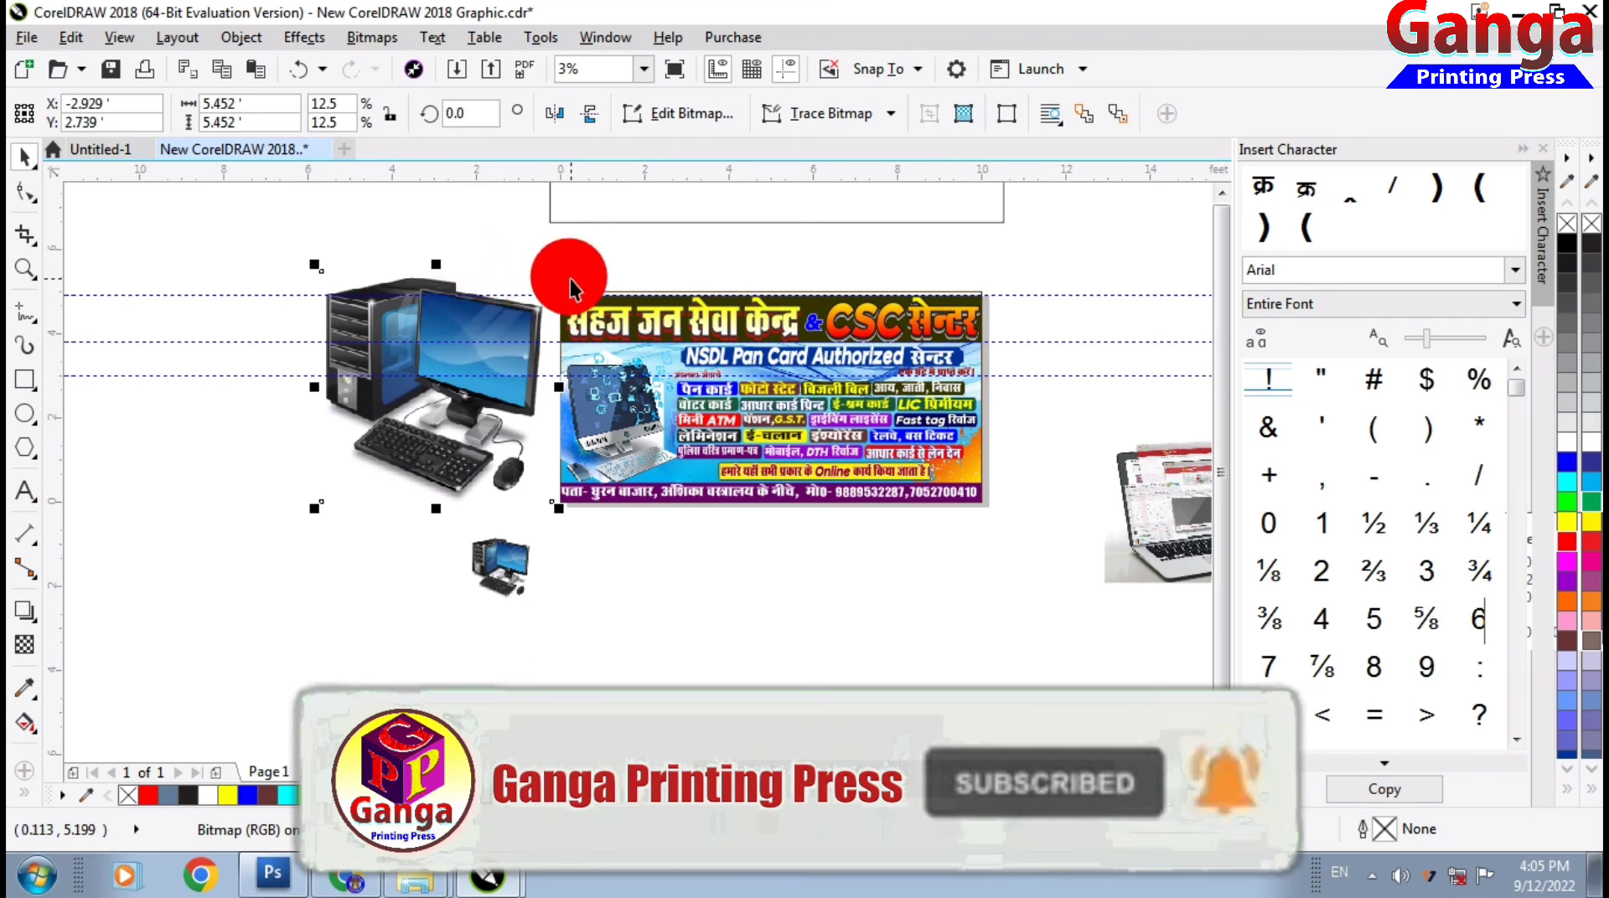
left_click_drag(560, 268, 526, 295)
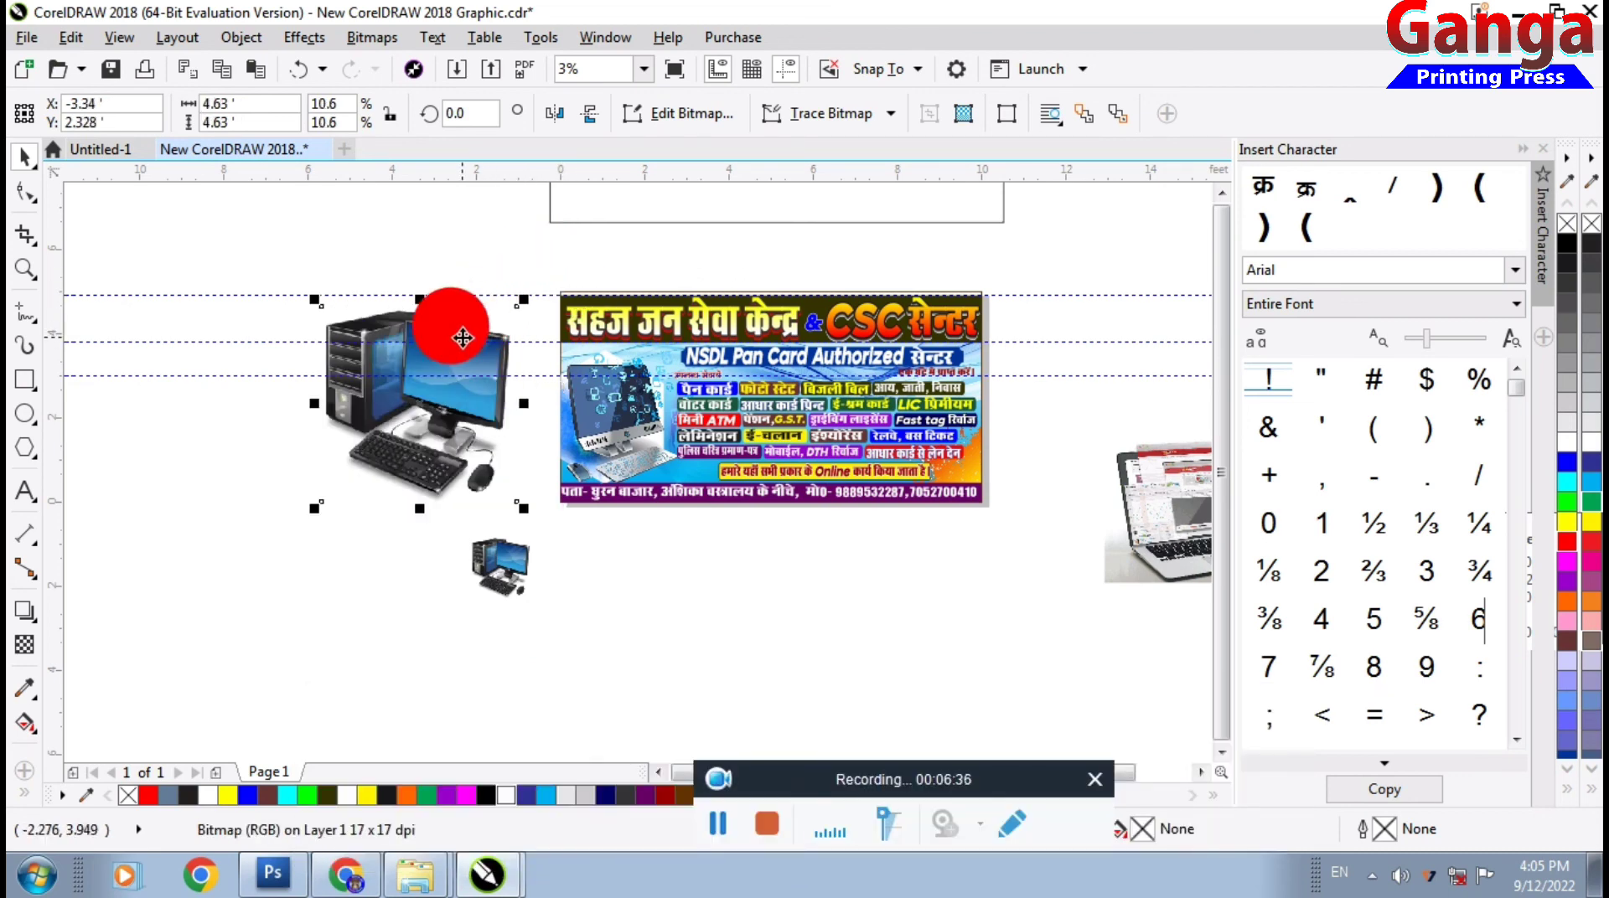
left_click_drag(514, 503, 486, 435)
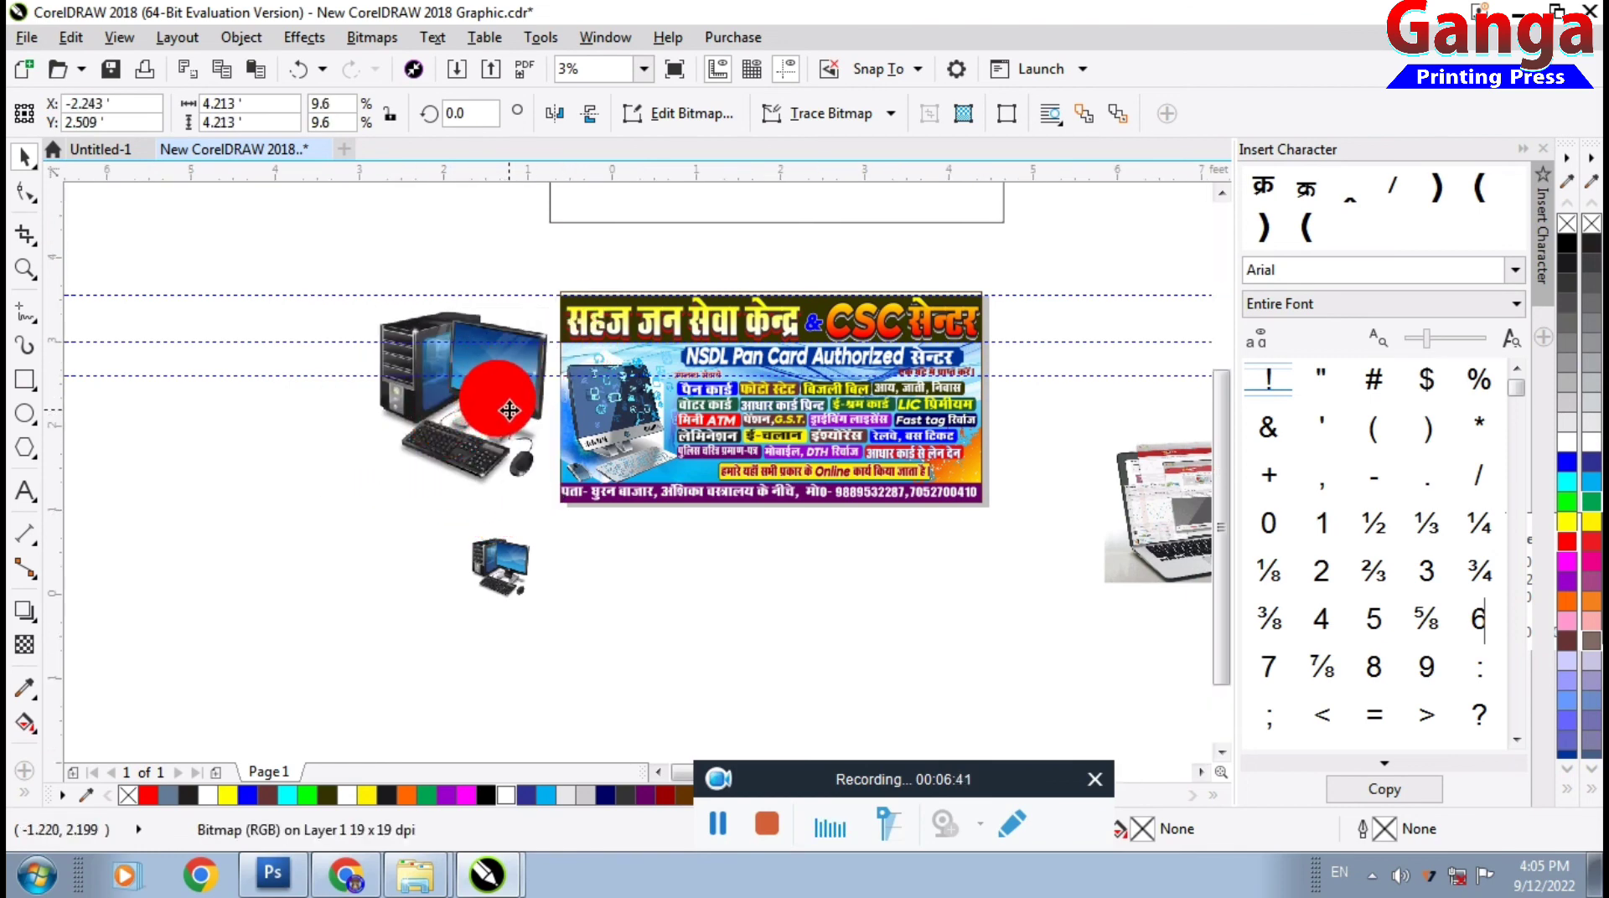
scroll(504, 406, "up", 2)
left_click_drag(508, 407, 538, 410)
left_click_drag(538, 406, 405, 365)
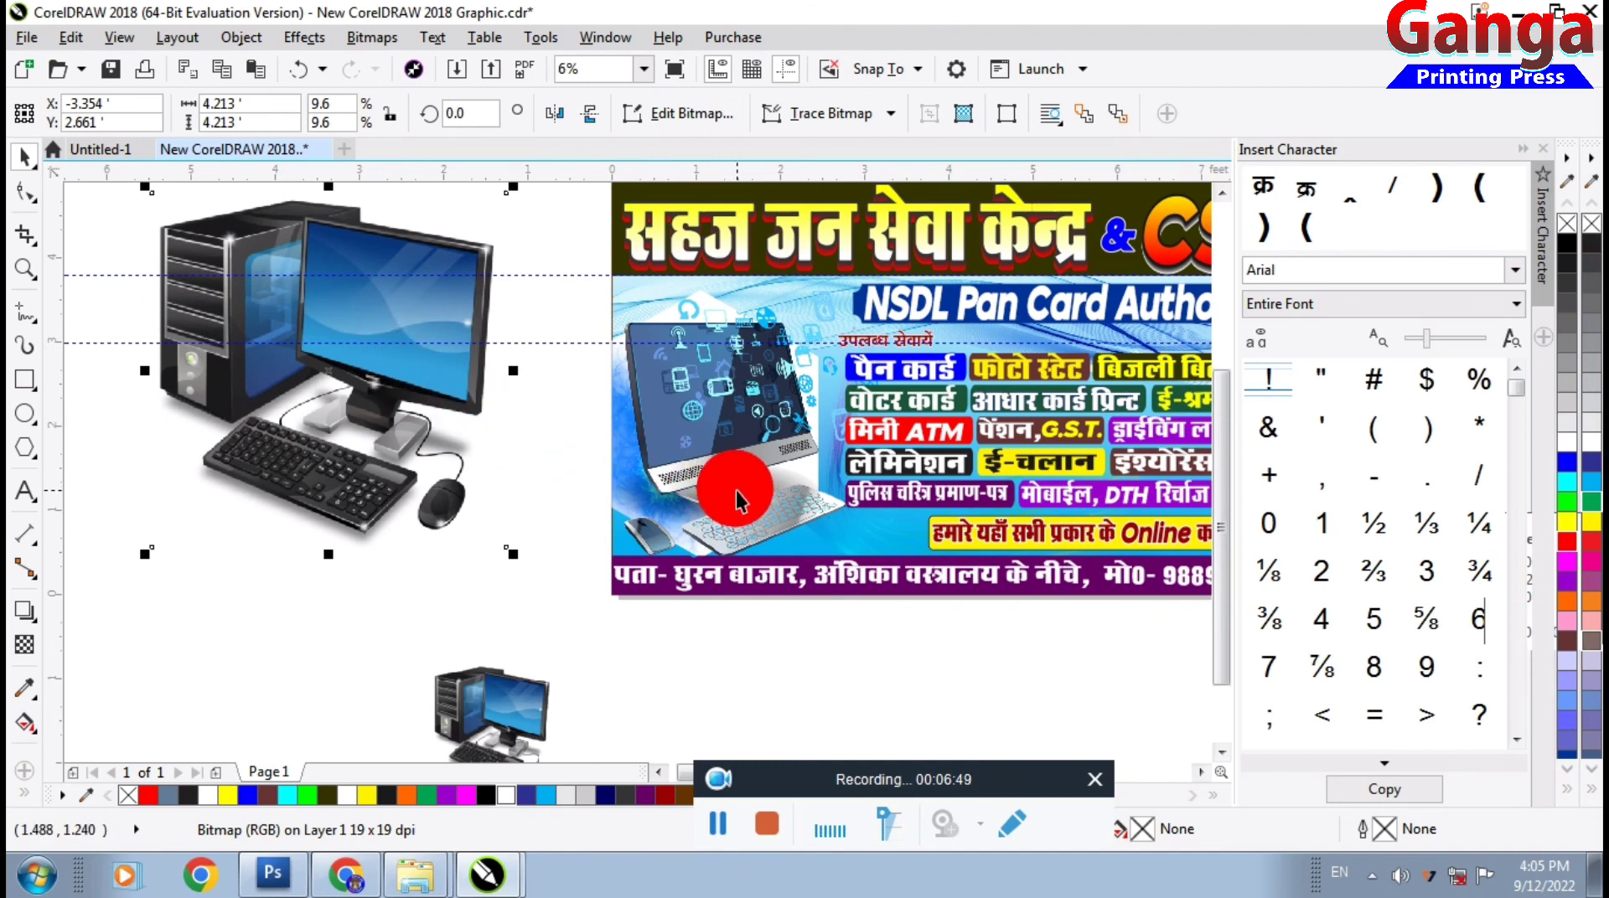